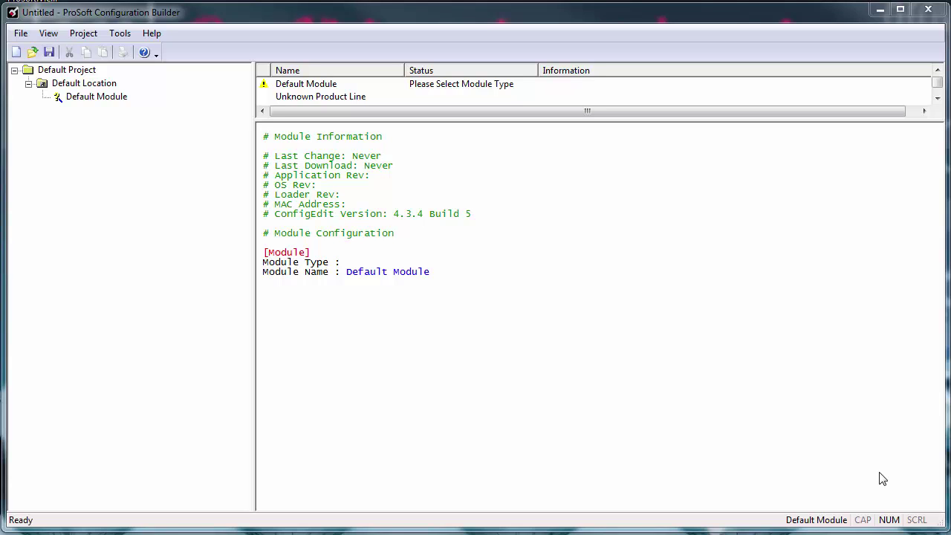
Step: Assign the PLX31-EIP-PND module type from the PLX30 product line to the default module
{"action": "right_click", "coordinate": [94, 100]}
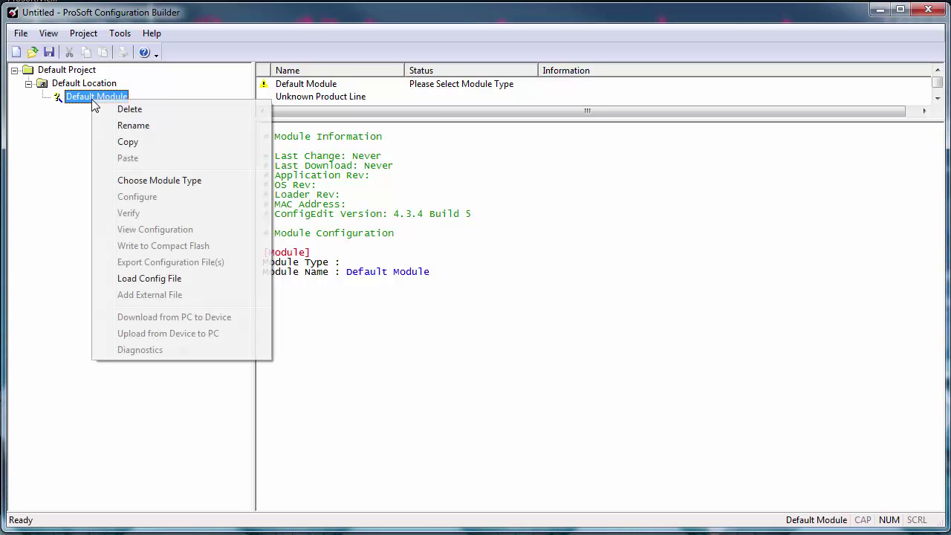
{"action": "left_click", "coordinate": [159, 181]}
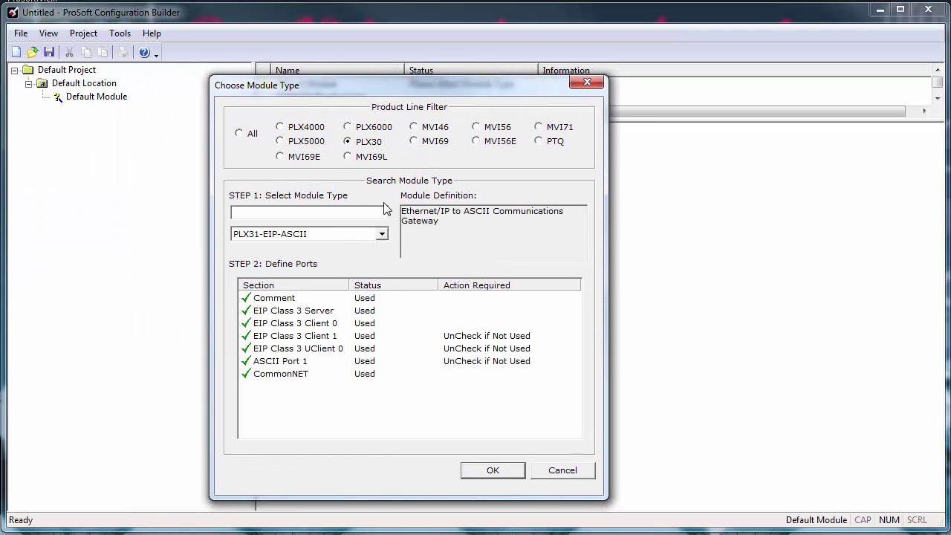
{"action": "left_click", "coordinate": [383, 235]}
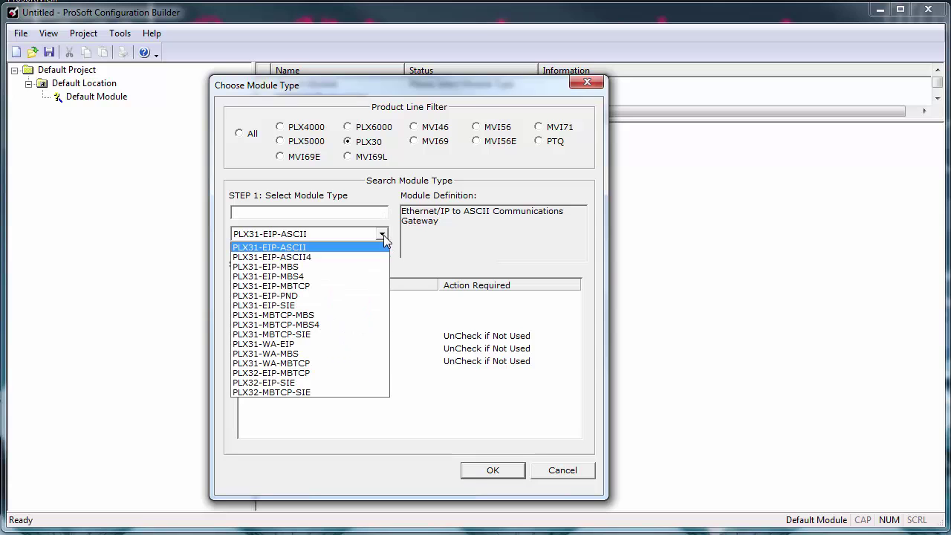
{"action": "left_click", "coordinate": [333, 296]}
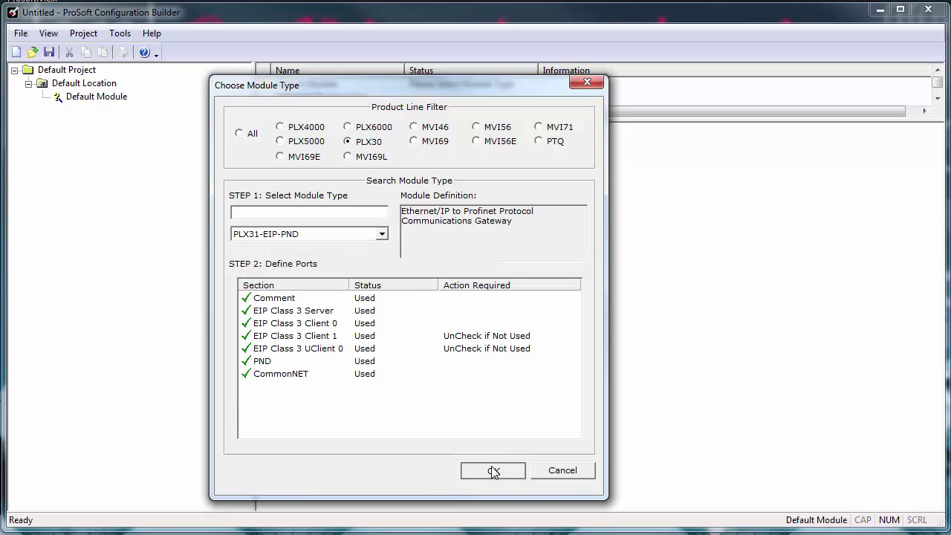
{"action": "left_click", "coordinate": [493, 469]}
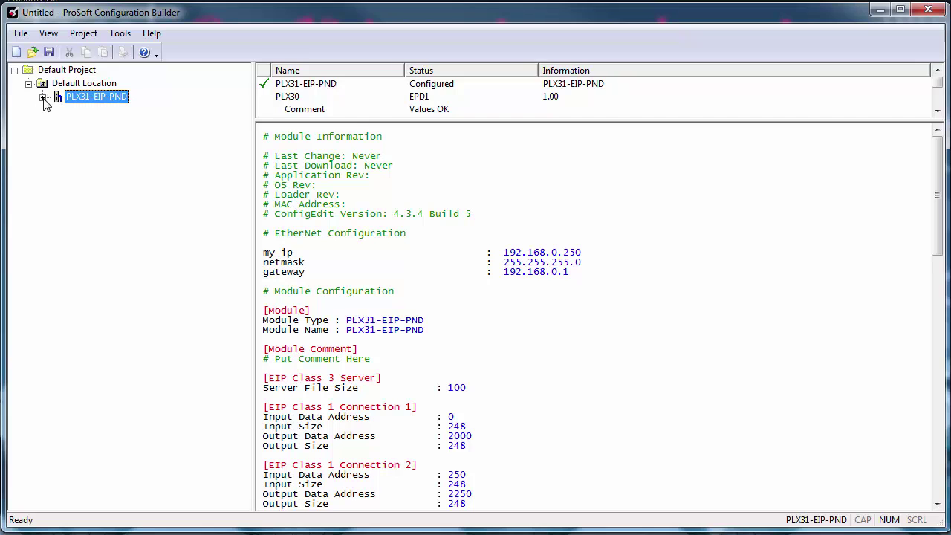
Step: Set the module's Ethernet configuration to IP address 10.12.2.10 and gateway 10.12.2.1
{"action": "left_click", "coordinate": [42, 97]}
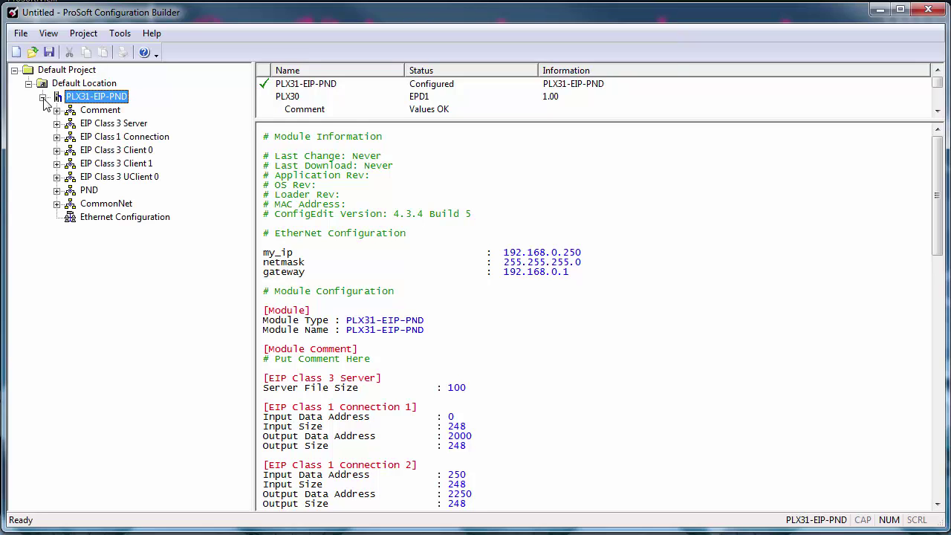
{"action": "left_click", "coordinate": [113, 220]}
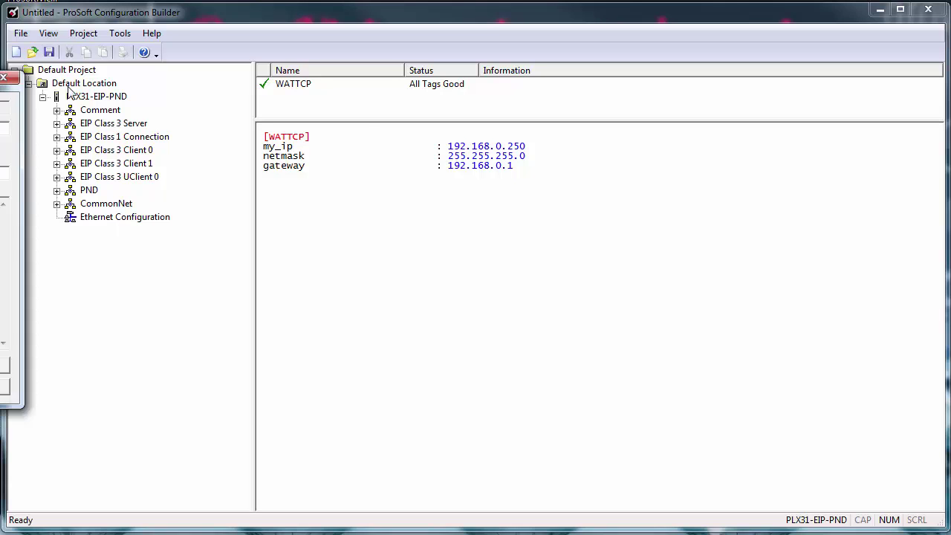
{"action": "double_click", "coordinate": [119, 217]}
{"action": "left_click_drag", "start_coordinate": [100, 87], "coordinate": [414, 95]}
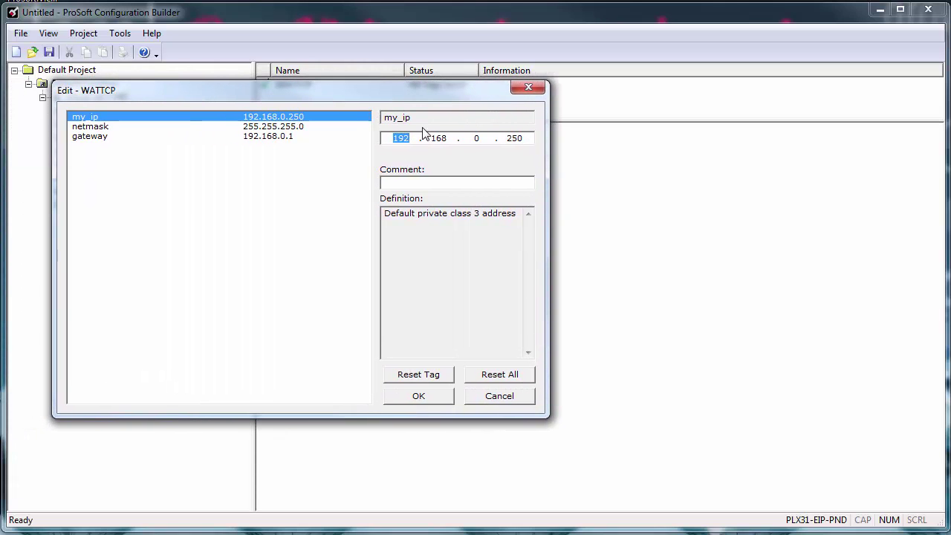
{"action": "type", "text": "10.12.2."}
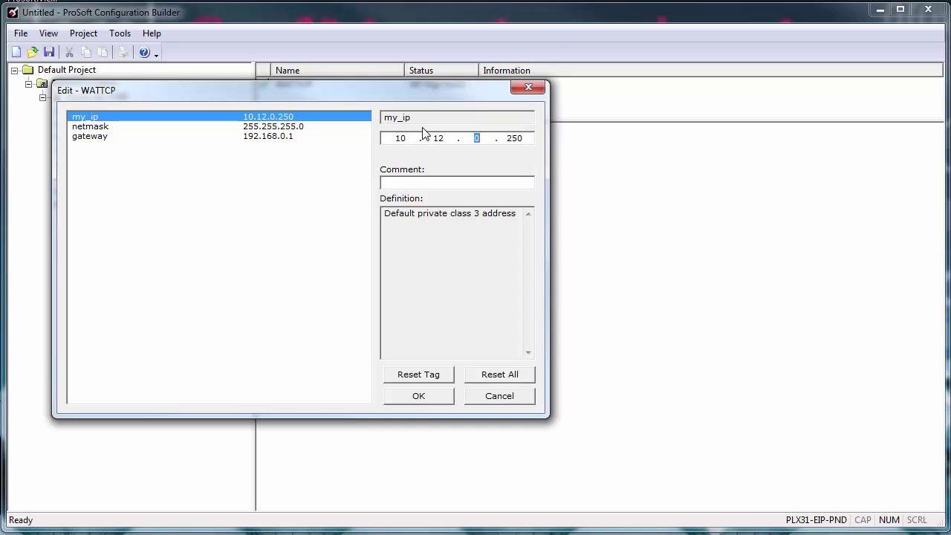
{"action": "type", "text": "10"}
{"action": "left_click", "coordinate": [277, 138]}
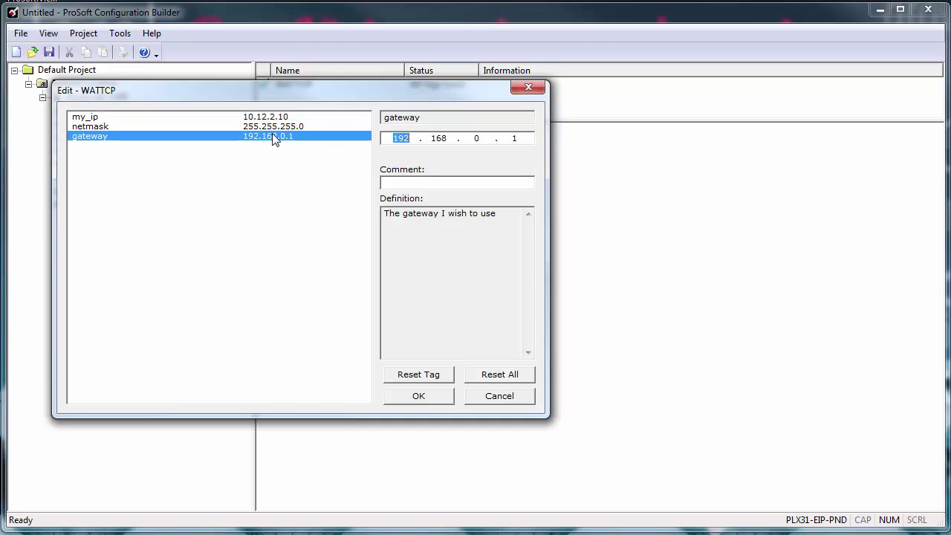
{"action": "type", "text": "10.12.2.1"}
{"action": "left_click", "coordinate": [418, 397]}
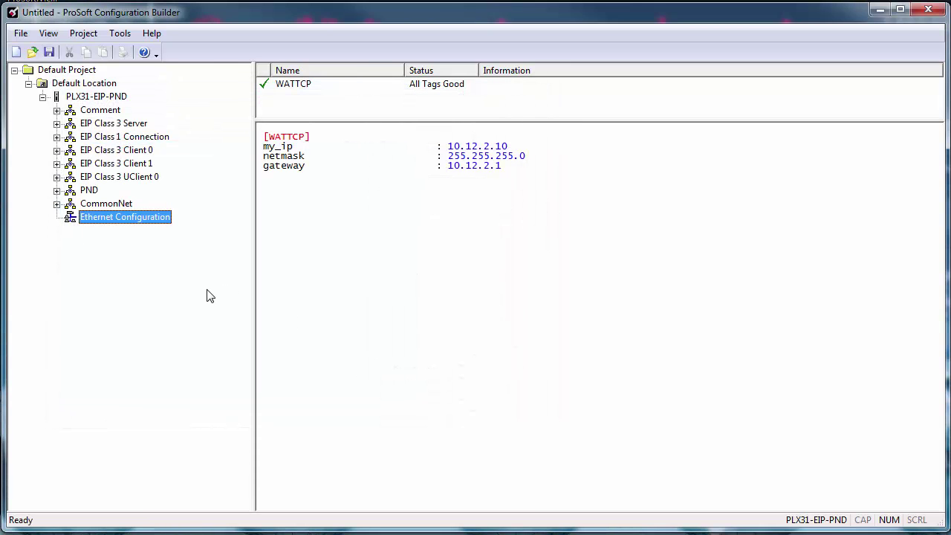
Step: Review the PND byte offsets, data swap options and comm failure mode
{"action": "left_click", "coordinate": [56, 191]}
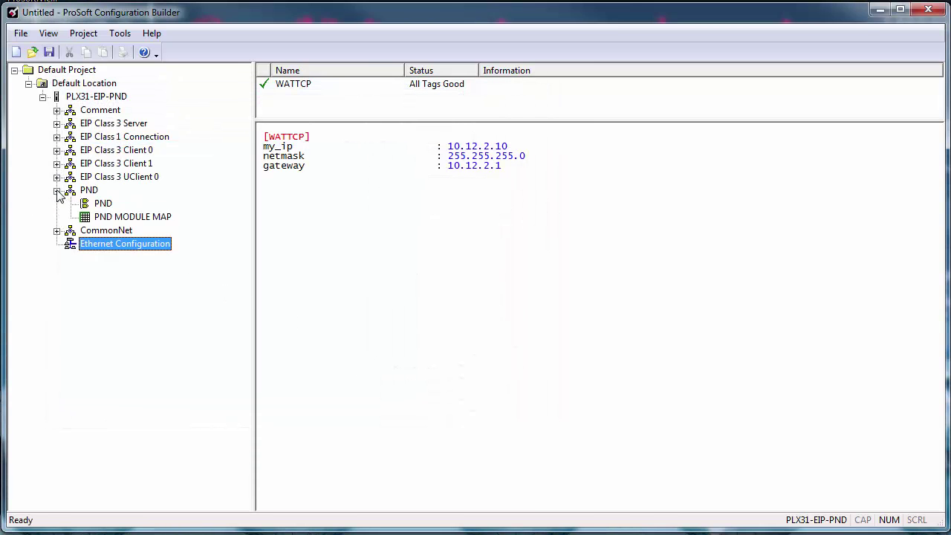
{"action": "double_click", "coordinate": [100, 205]}
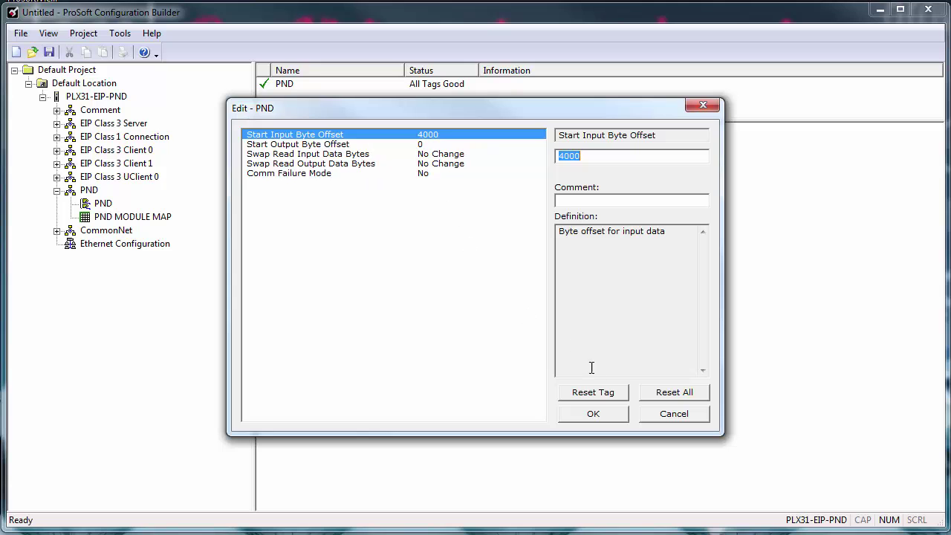
{"action": "left_click", "coordinate": [596, 415]}
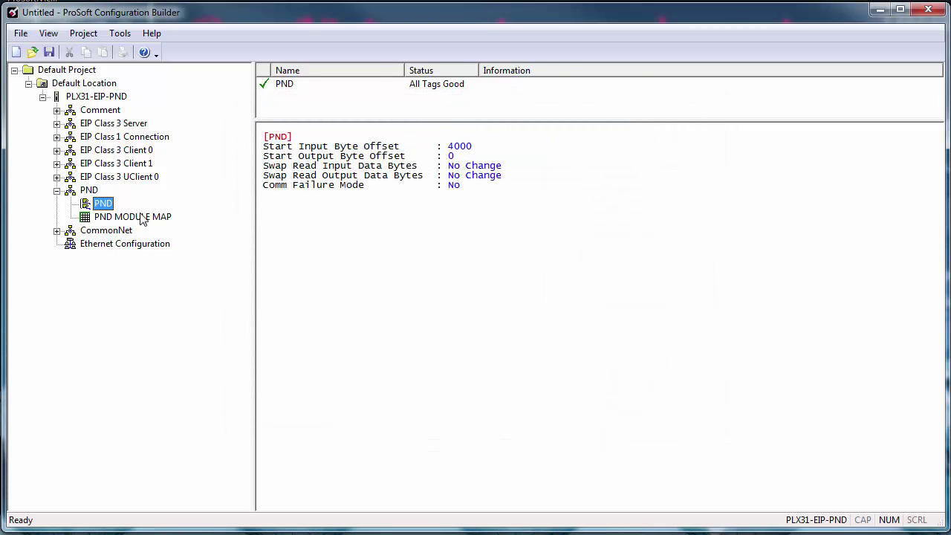
Step: Add four rows to the PND module map
{"action": "double_click", "coordinate": [145, 216]}
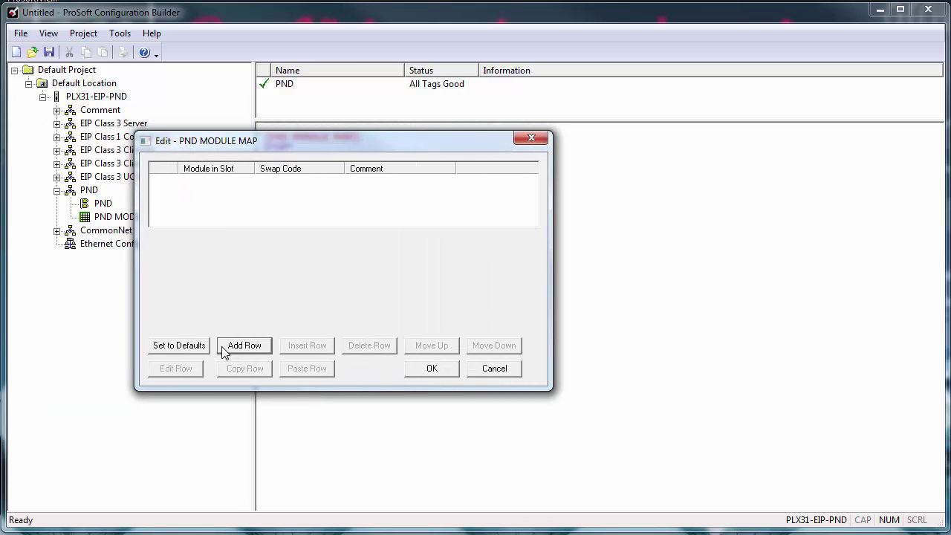
{"action": "left_click", "coordinate": [229, 349]}
{"action": "left_click", "coordinate": [229, 348]}
{"action": "left_click", "coordinate": [230, 347]}
{"action": "left_click", "coordinate": [230, 347]}
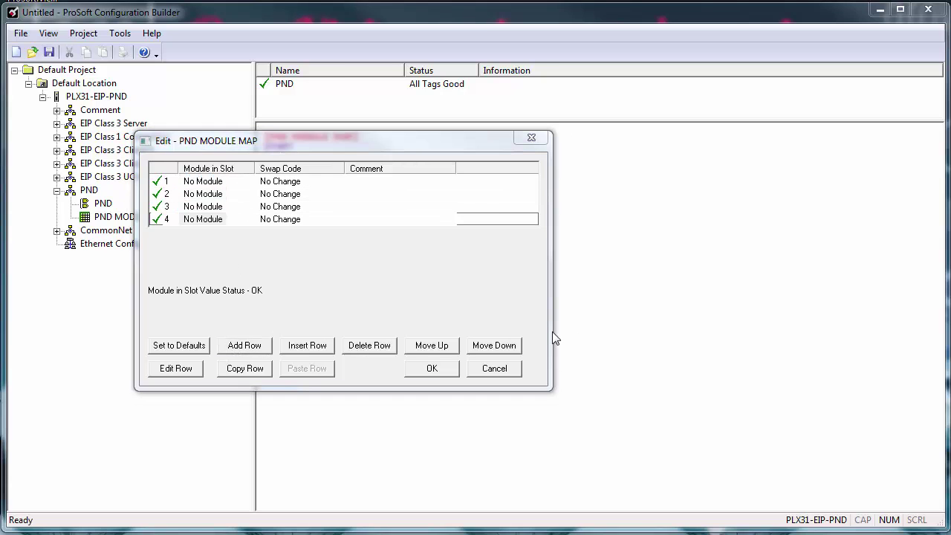
Step: Set the module in slot for row 1 of the PND module map to Input 256 Byte
{"action": "double_click", "coordinate": [214, 182]}
{"action": "left_click", "coordinate": [436, 151]}
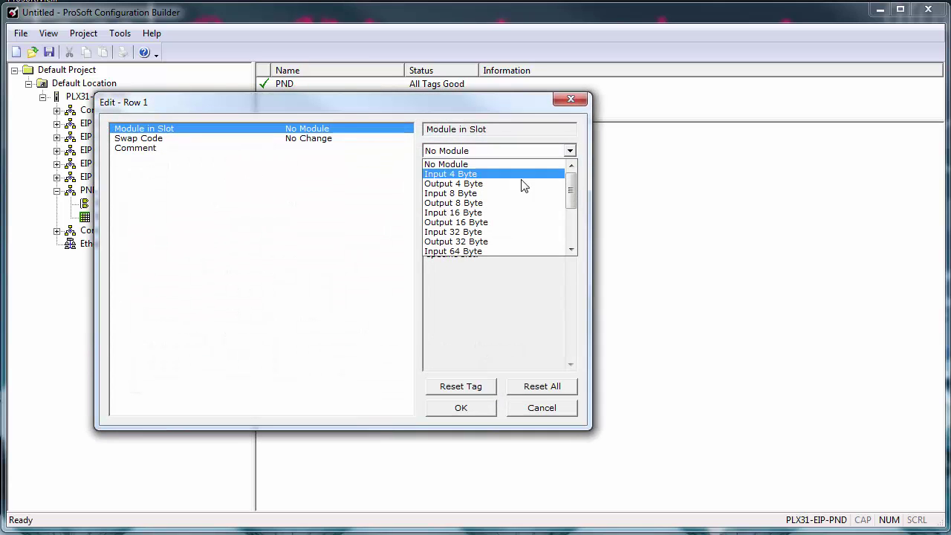
{"action": "left_click", "coordinate": [573, 235]}
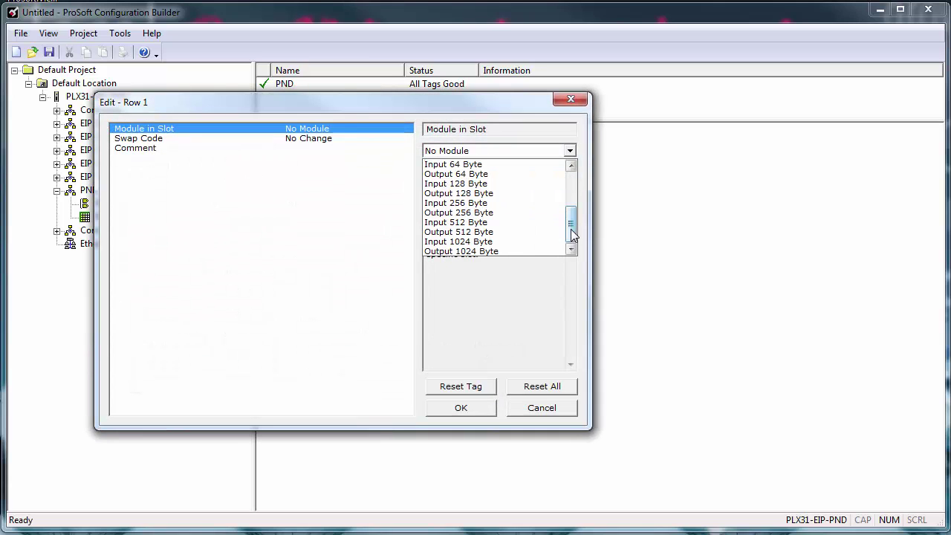
{"action": "left_click", "coordinate": [495, 205]}
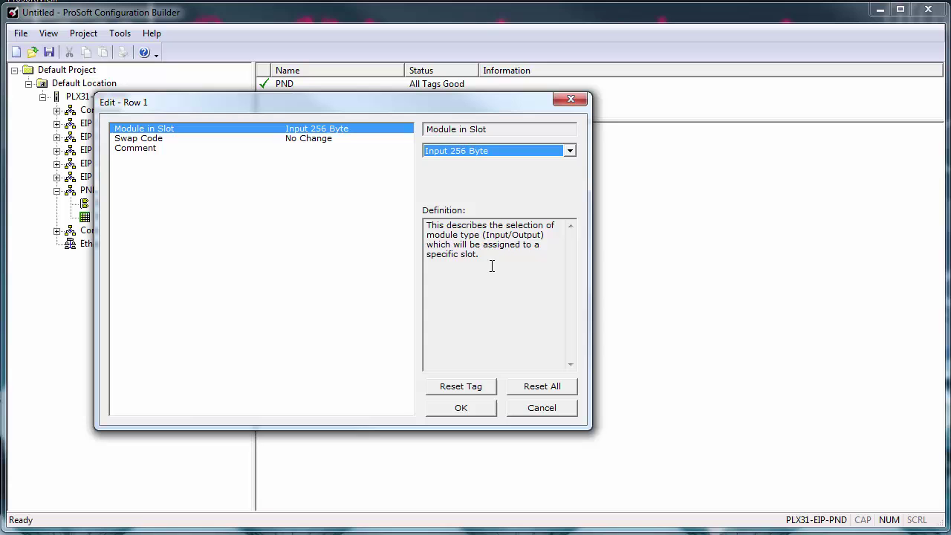
{"action": "left_click", "coordinate": [479, 410]}
Step: Set the module in slot for row 2 of the PND module map to Output 256 Byte
{"action": "double_click", "coordinate": [214, 196]}
{"action": "left_click", "coordinate": [480, 152]}
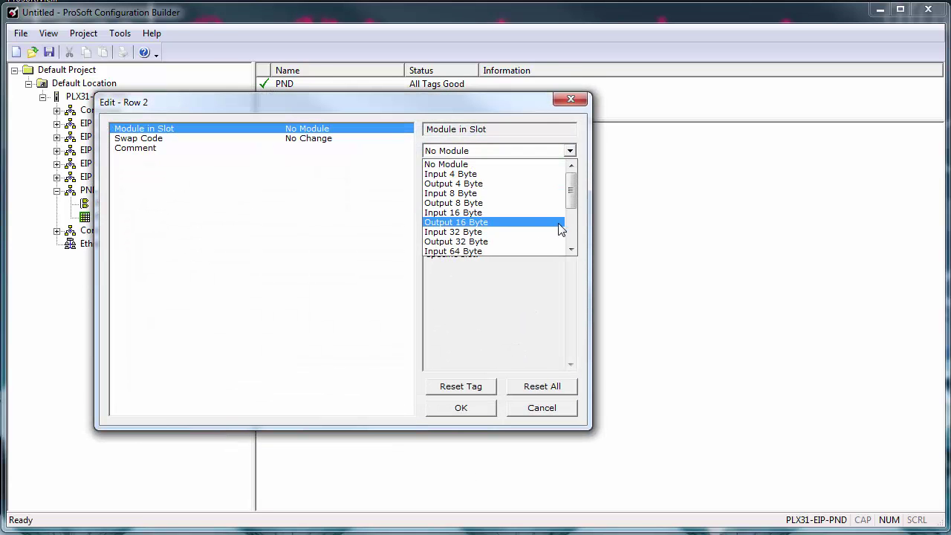
{"action": "left_click", "coordinate": [570, 229]}
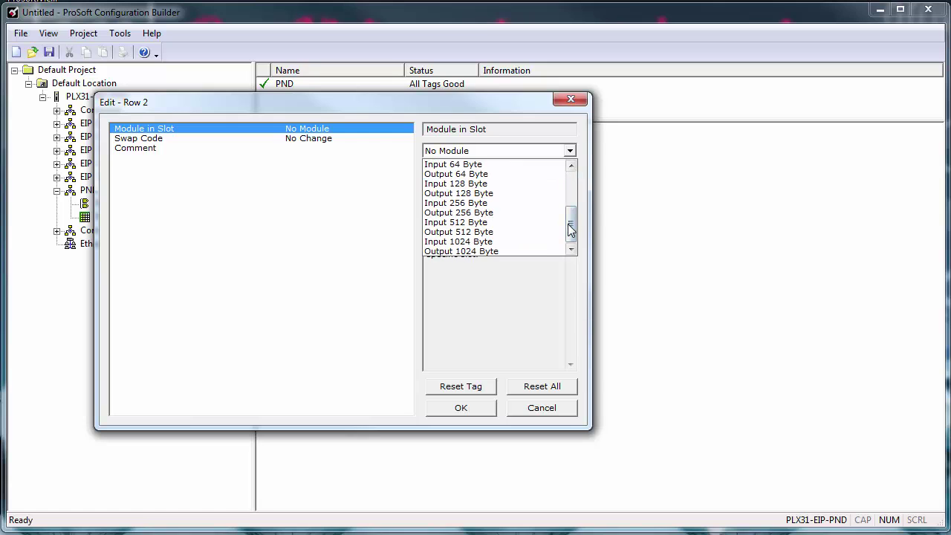
{"action": "left_click", "coordinate": [507, 216]}
{"action": "left_click", "coordinate": [480, 408]}
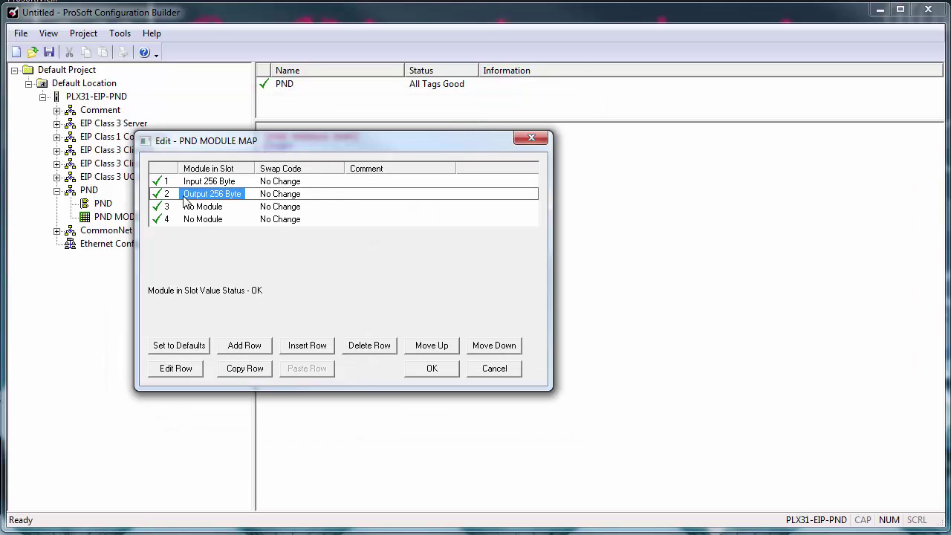
Step: Set the module in slot for row 3 of the PND module map to Input 256 Byte
{"action": "double_click", "coordinate": [209, 206]}
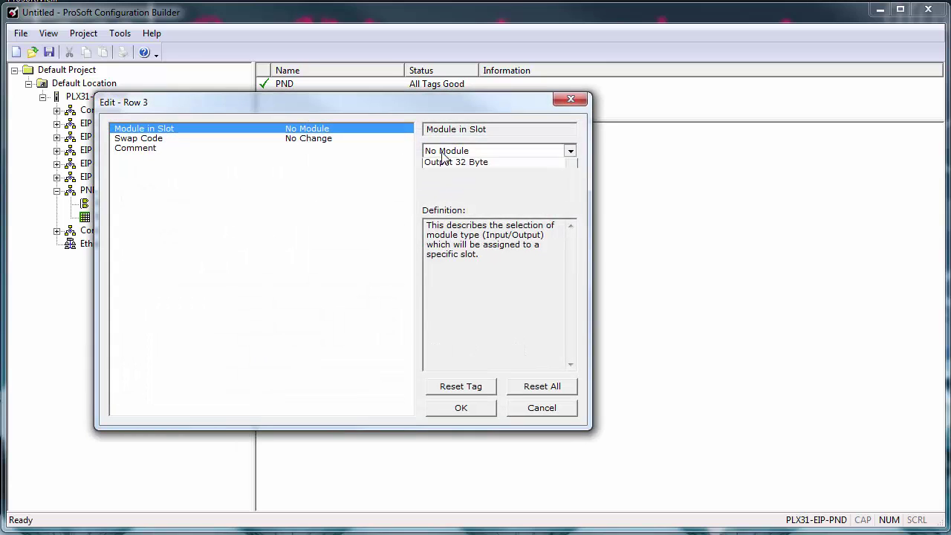
{"action": "left_click", "coordinate": [443, 152]}
{"action": "left_click", "coordinate": [573, 227]}
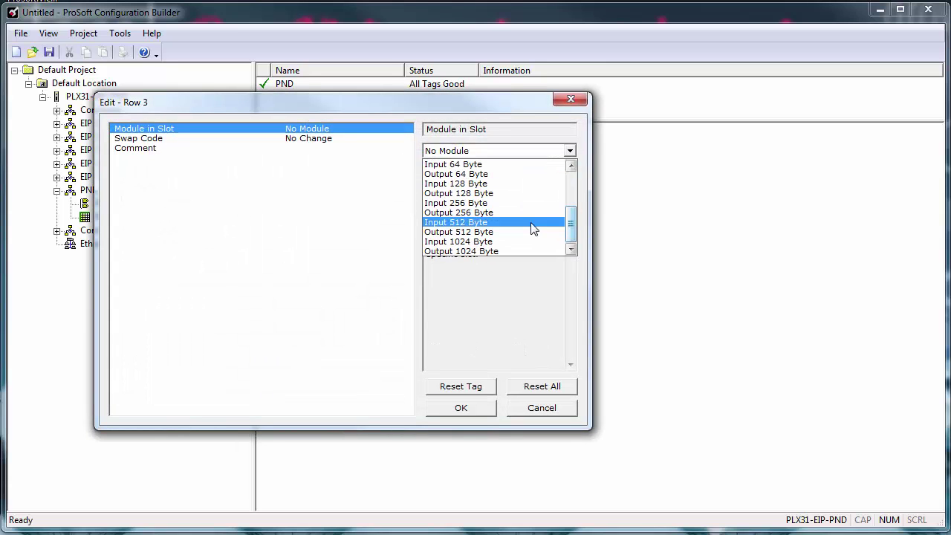
{"action": "left_click", "coordinate": [494, 203]}
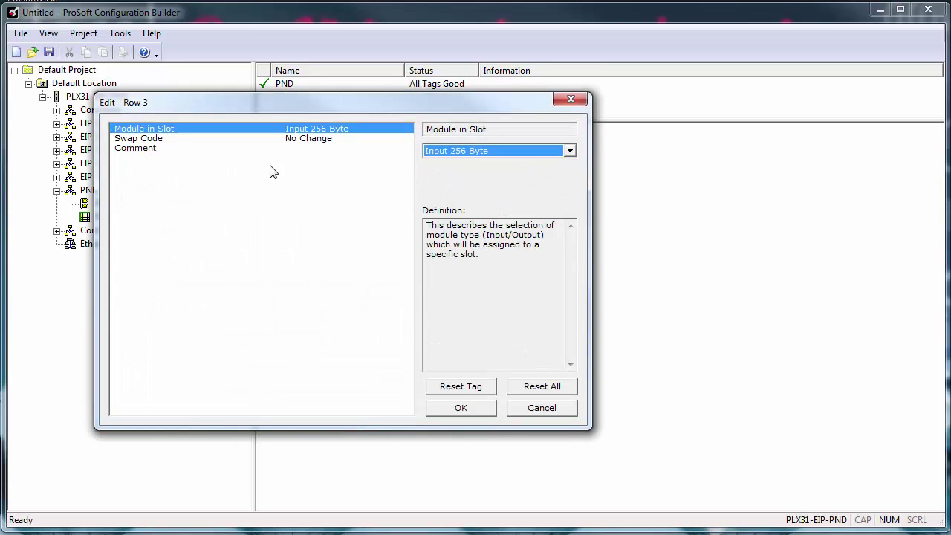
{"action": "left_click", "coordinate": [462, 409]}
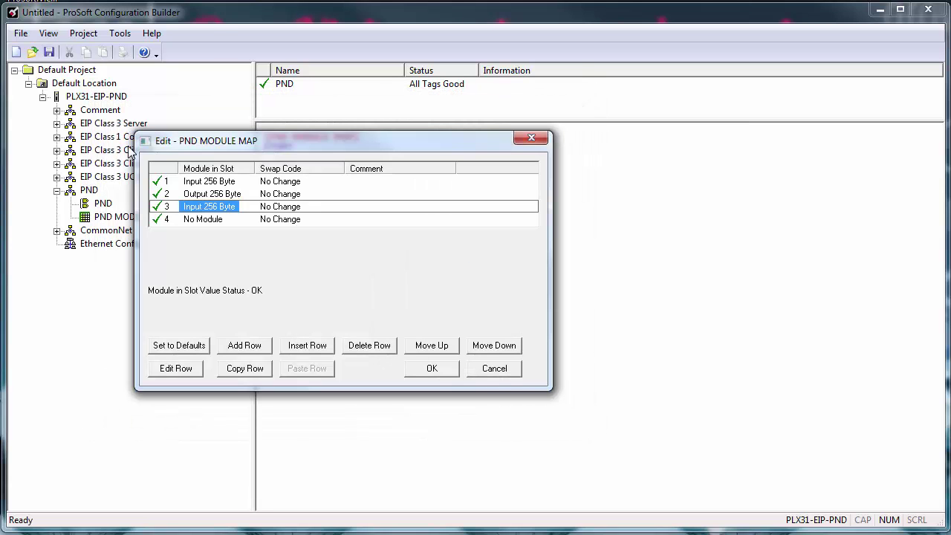
Step: Set the module in slot for row 4 to Output 256 Byte and accept the PND module map
{"action": "double_click", "coordinate": [220, 219]}
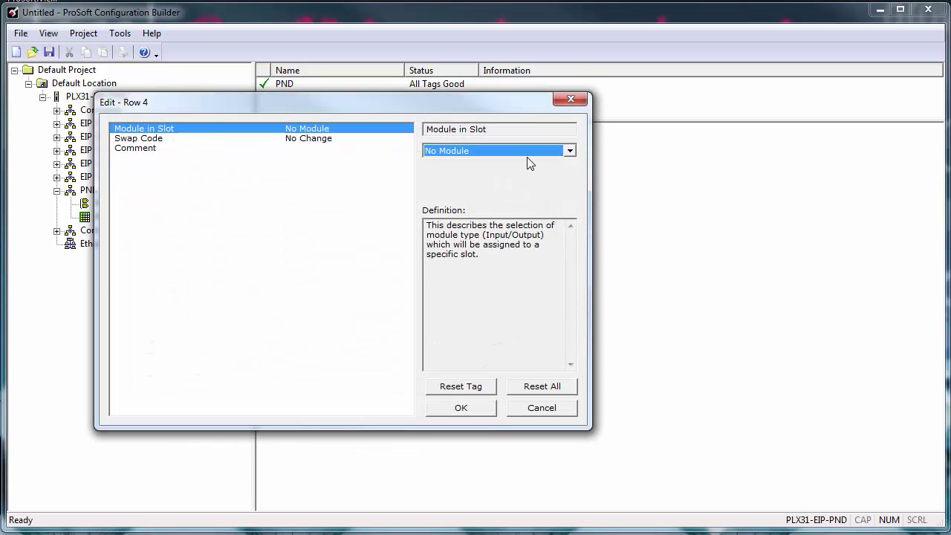
{"action": "left_click", "coordinate": [521, 152]}
{"action": "scroll", "coordinate": [549, 222], "scroll_direction": "down", "scroll_amount": 3}
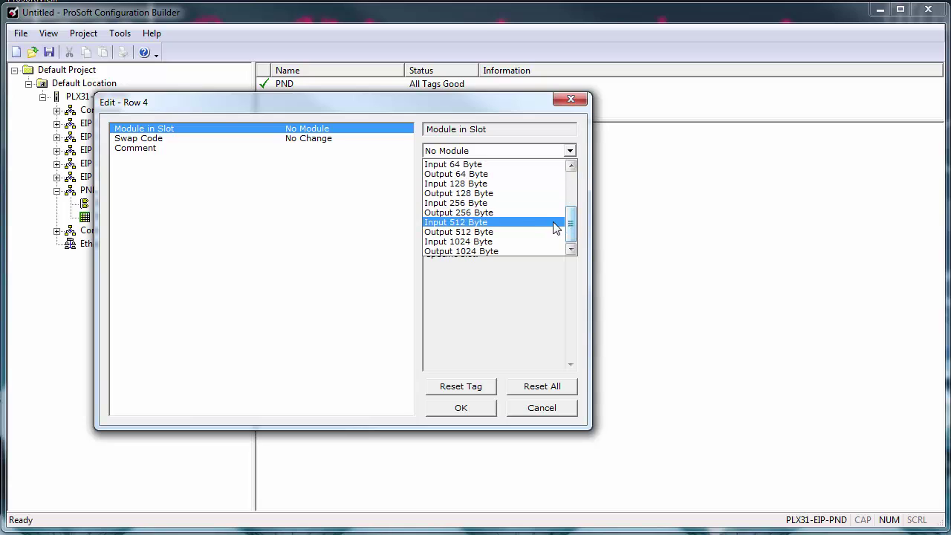
{"action": "left_click", "coordinate": [487, 213]}
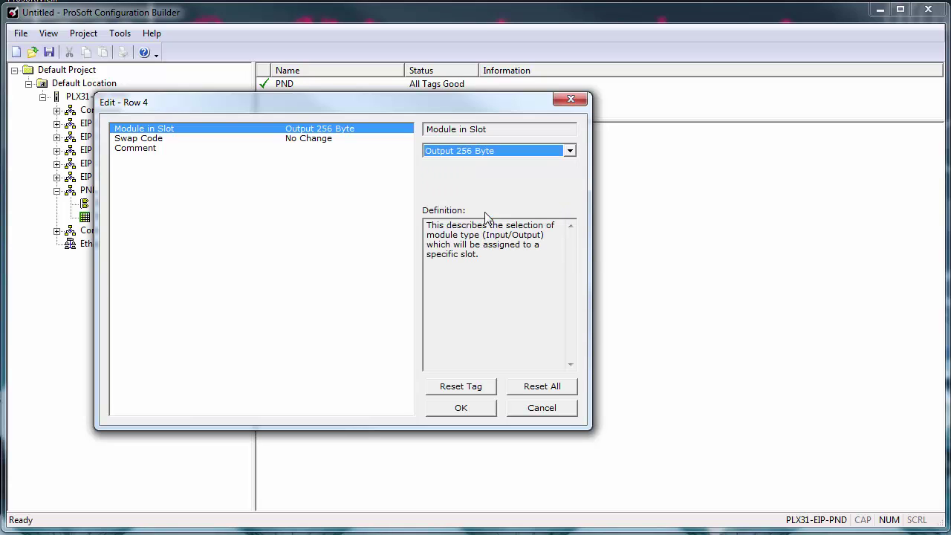
{"action": "left_click", "coordinate": [477, 411]}
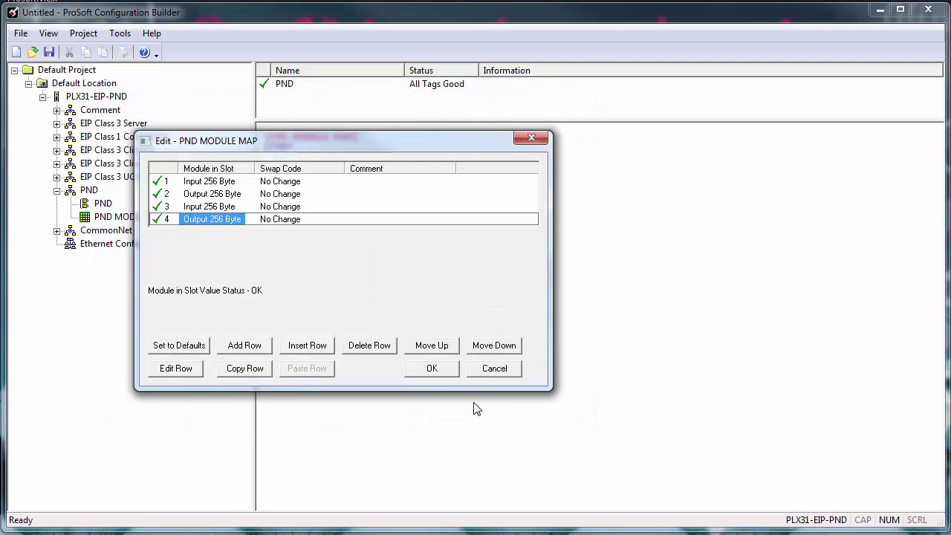
{"action": "left_click", "coordinate": [434, 373]}
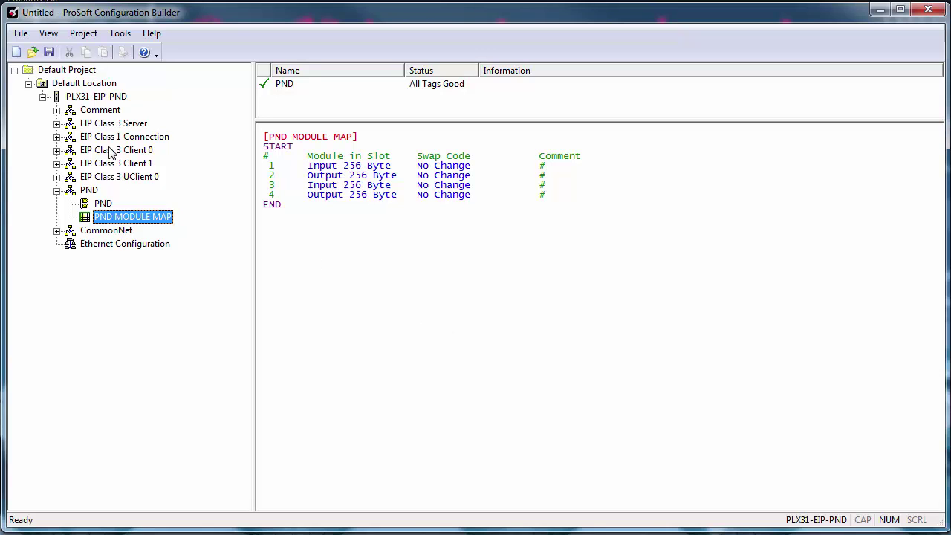
Step: Set both the input size and the output size of EIP Class 1 Connection 1 to 128 and accept the changes
{"action": "left_click", "coordinate": [56, 137]}
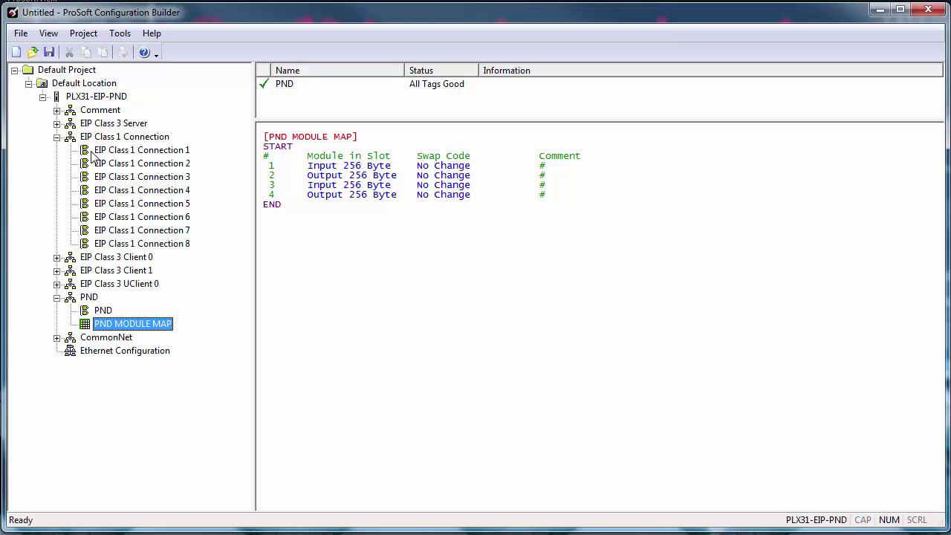
{"action": "double_click", "coordinate": [142, 151]}
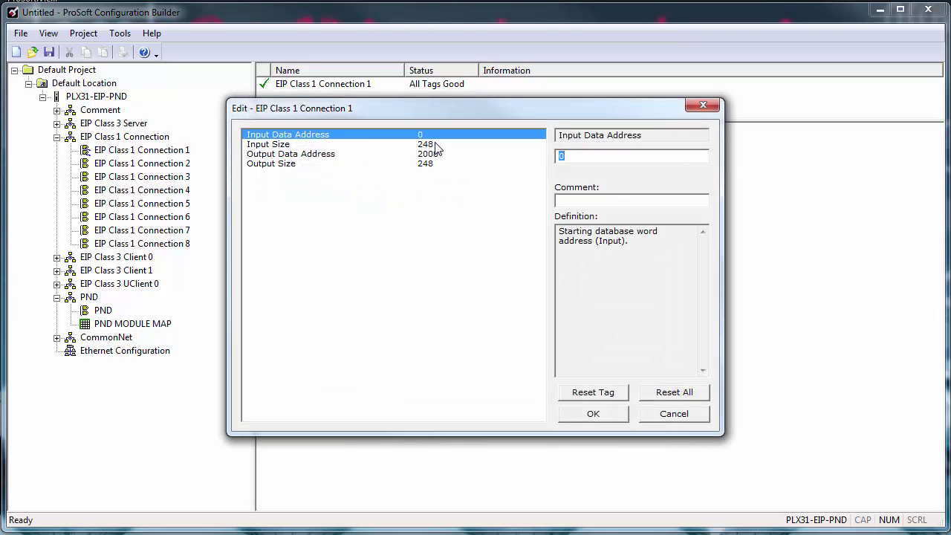
{"action": "left_click", "coordinate": [437, 146]}
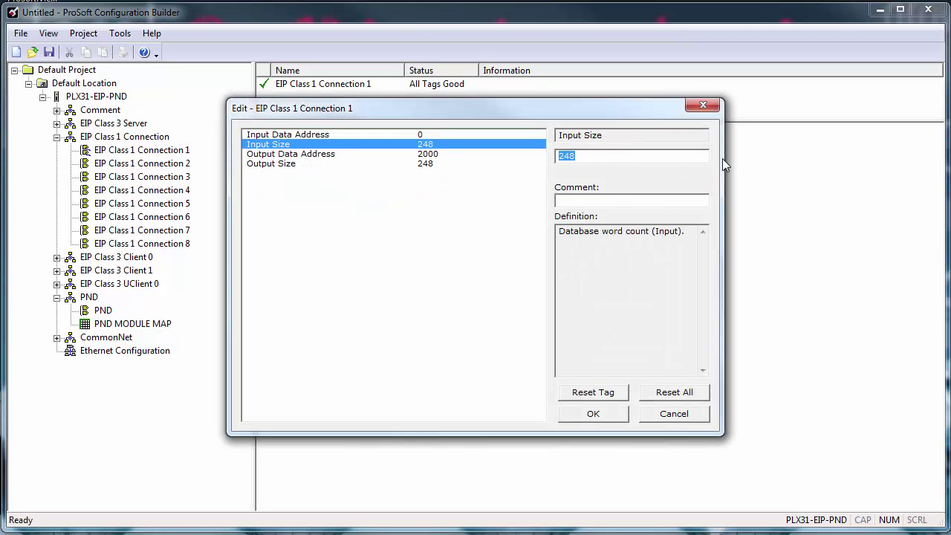
{"action": "type", "text": "128"}
{"action": "left_click", "coordinate": [474, 165]}
{"action": "type", "text": "1"}
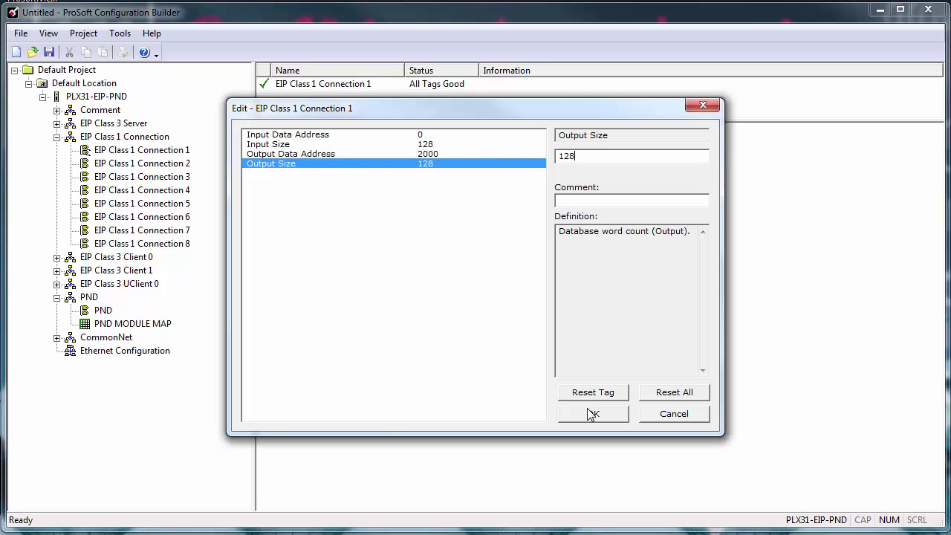
{"action": "left_click", "coordinate": [594, 414]}
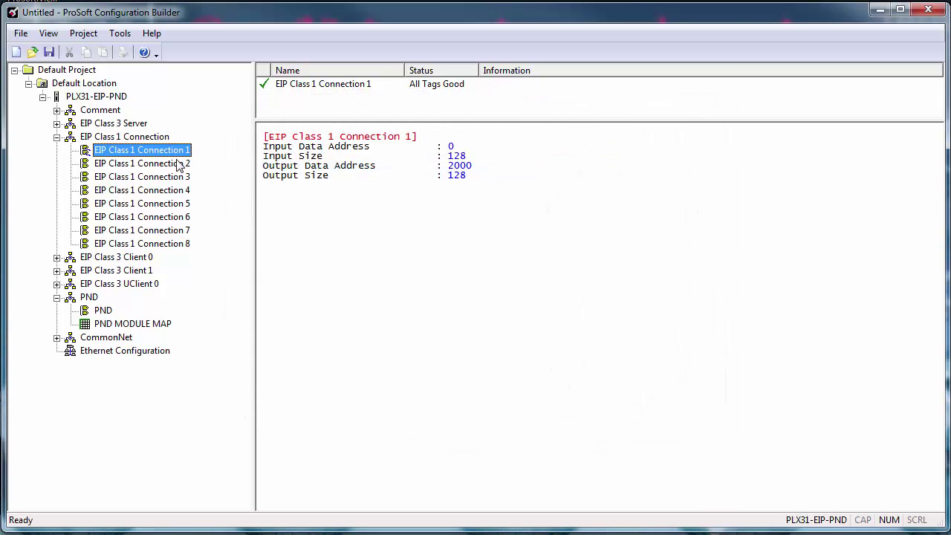
Step: Set the input data address and the input size of EIP Class 1 Connection 2 to 128
{"action": "double_click", "coordinate": [180, 164]}
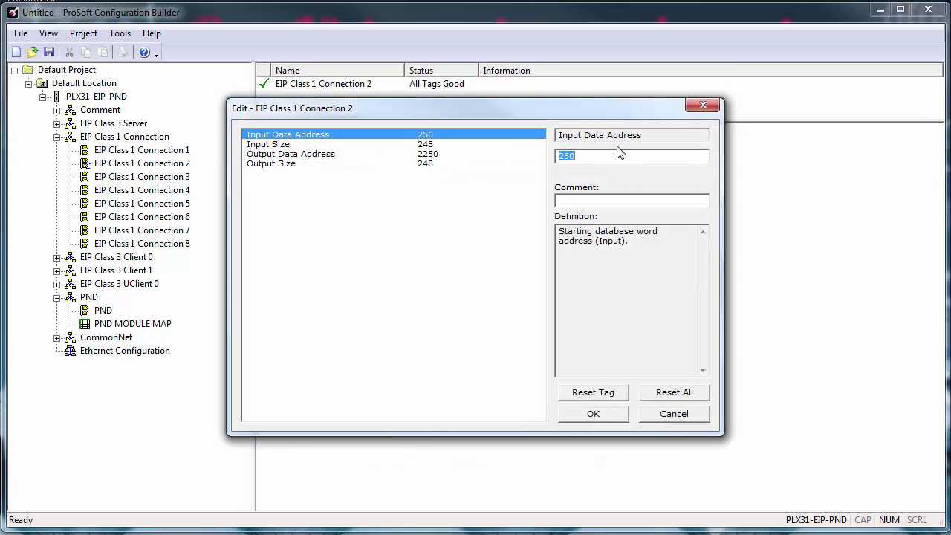
{"action": "type", "text": "1"}
{"action": "left_click", "coordinate": [454, 146]}
{"action": "type", "text": "1289"}
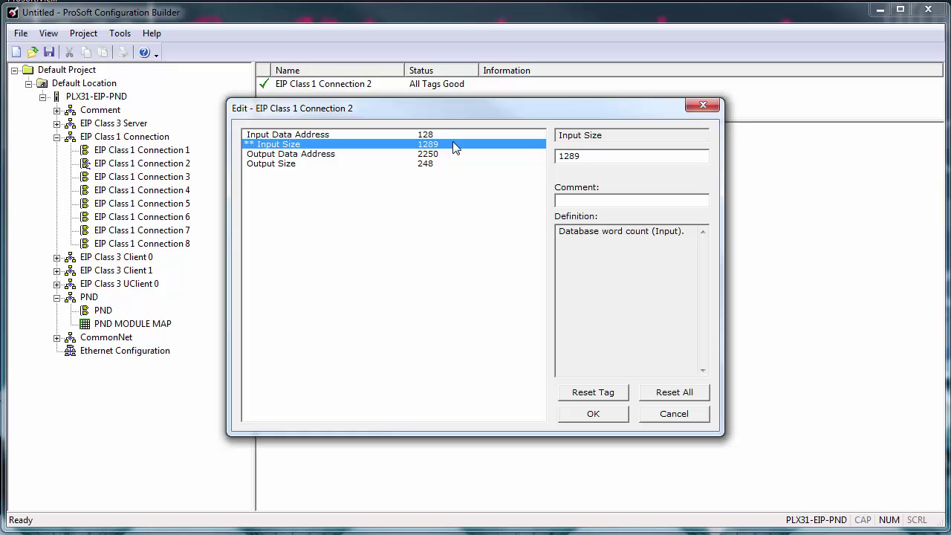
{"action": "key", "text": "BackSpace"}
Step: Set Connection 2's output data address to 2128 and its output size to 128, and accept the changes
{"action": "left_click", "coordinate": [435, 154]}
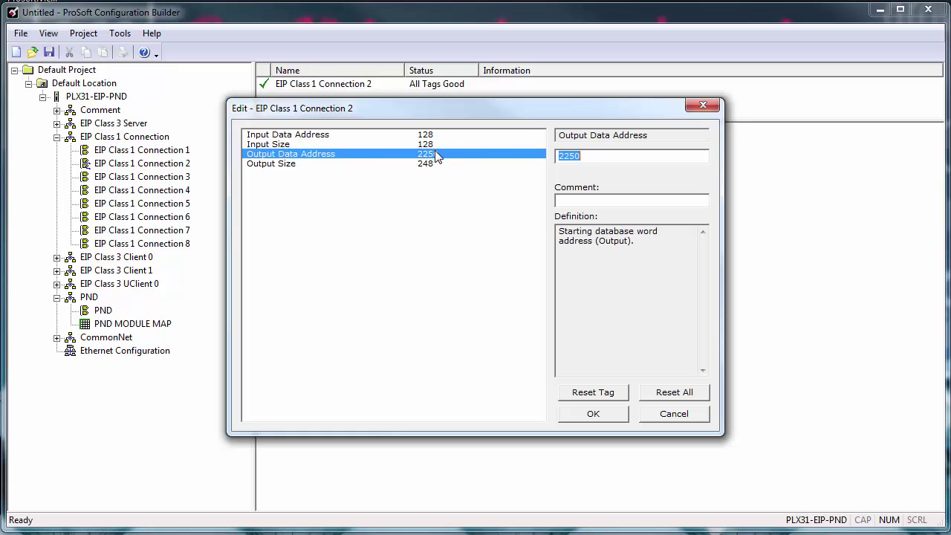
{"action": "left_click_drag", "start_coordinate": [562, 156], "coordinate": [569, 156]}
{"action": "double_click", "coordinate": [588, 159]}
{"action": "type", "text": "2128"}
{"action": "left_click", "coordinate": [452, 163]}
{"action": "type", "text": "12"}
{"action": "left_click", "coordinate": [593, 413]}
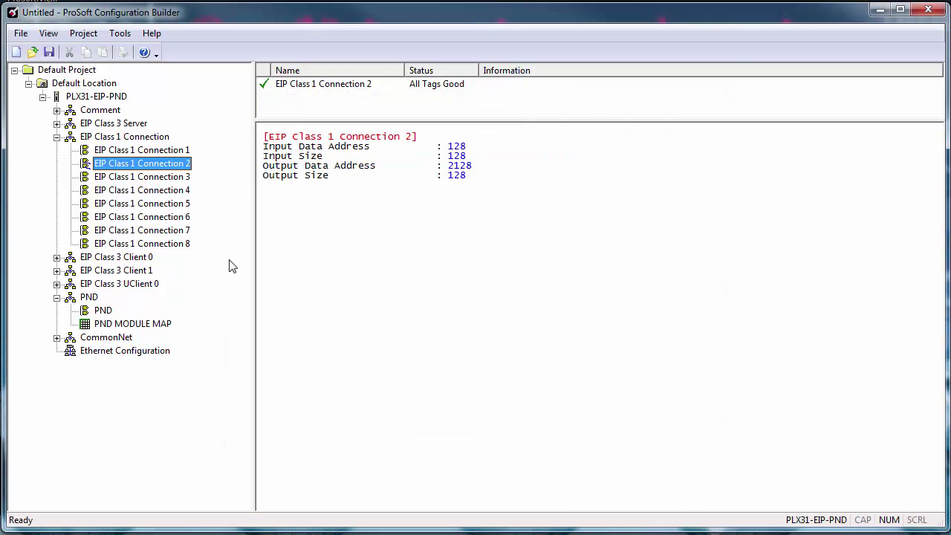
Step: Download the PLX31-EIP-PND configuration over Ethernet to the discovered module at 10.12.2.10
{"action": "left_click", "coordinate": [106, 98]}
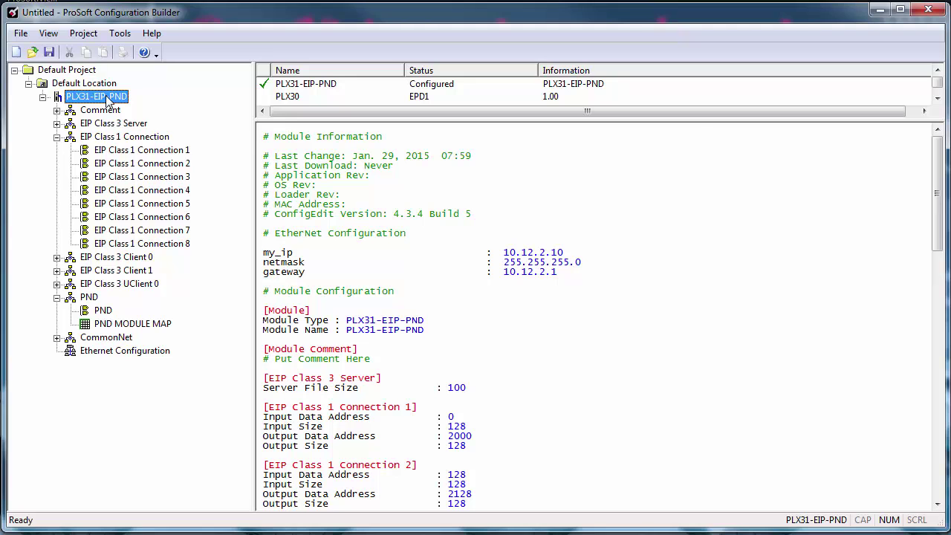
{"action": "right_click", "coordinate": [108, 101]}
{"action": "left_click", "coordinate": [171, 314]}
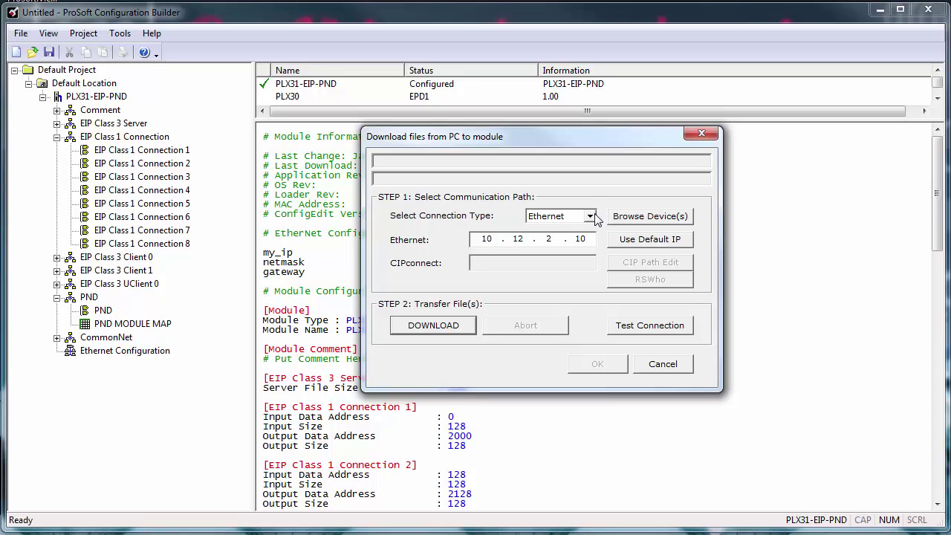
{"action": "left_click", "coordinate": [637, 218]}
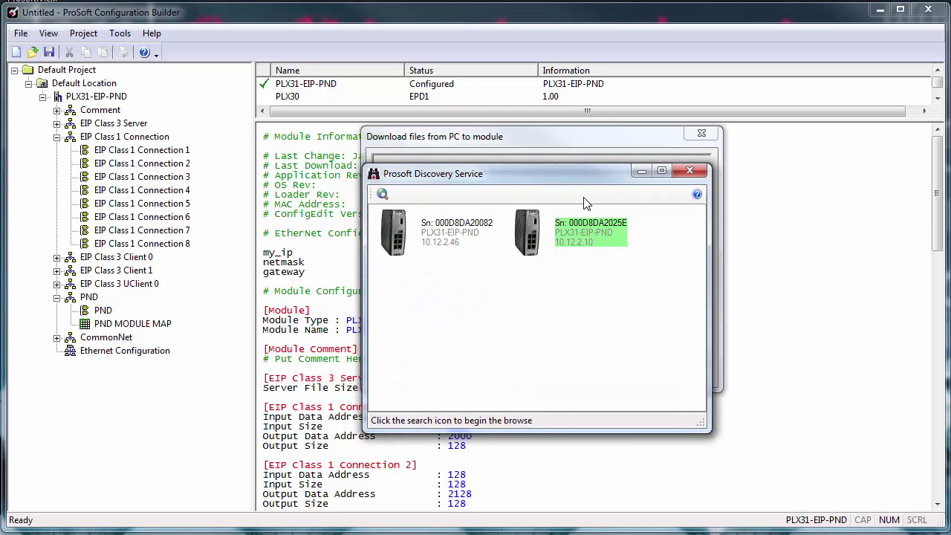
{"action": "double_click", "coordinate": [581, 239]}
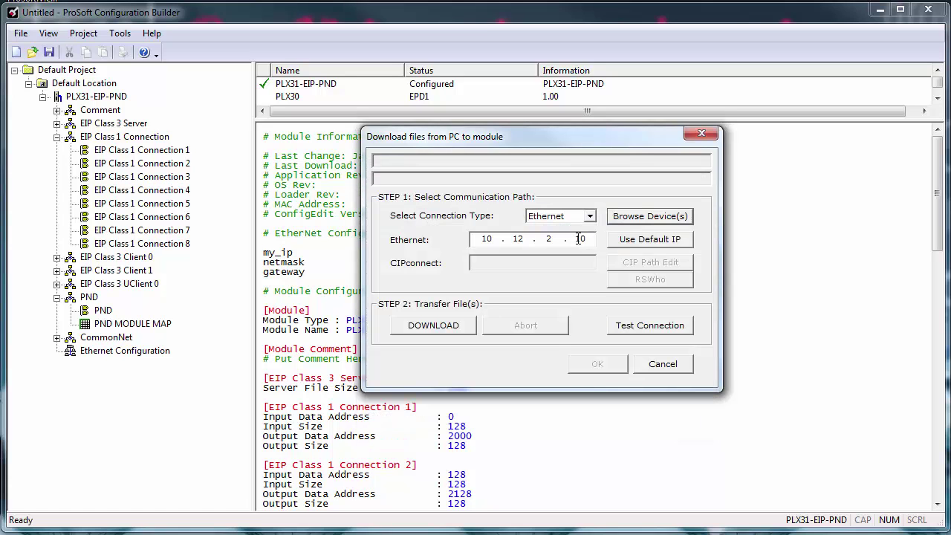
{"action": "left_click", "coordinate": [429, 327]}
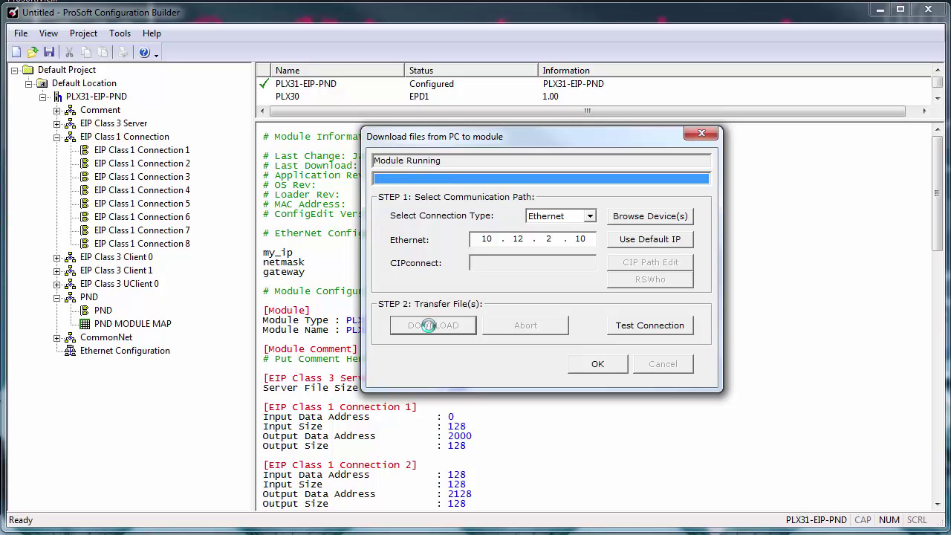
{"action": "left_click", "coordinate": [597, 365]}
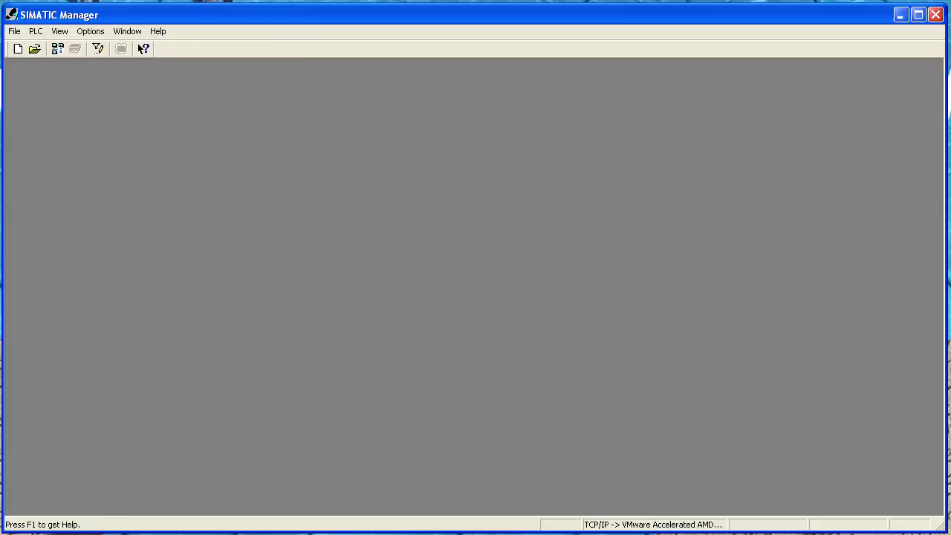
Step: In SIMATIC Manager, start the New Project wizard and choose the CPU315-2 PN/DP as the project's CPU
{"action": "key", "text": "alt+f"}
{"action": "key", "text": "Down"}
{"action": "key", "text": "Up"}
{"action": "key", "text": "Return"}
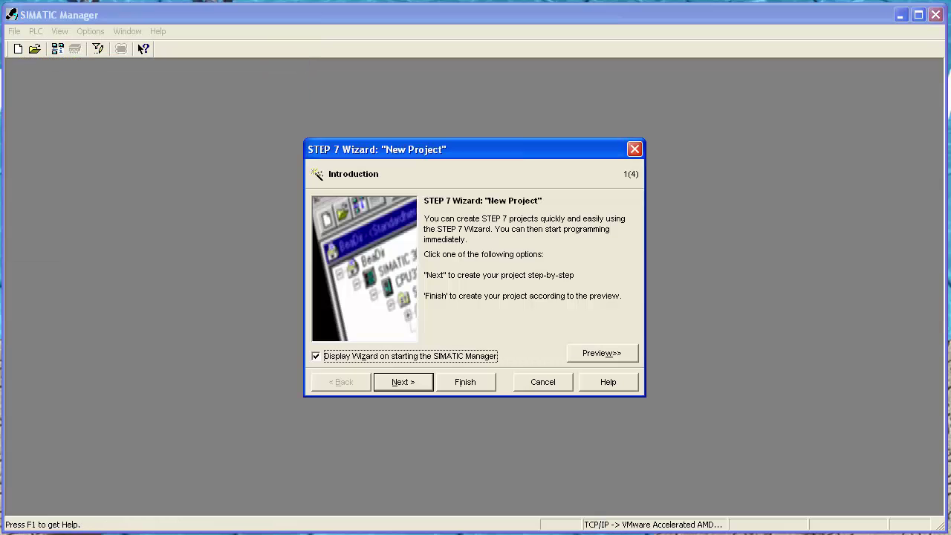
{"action": "key", "text": "Return"}
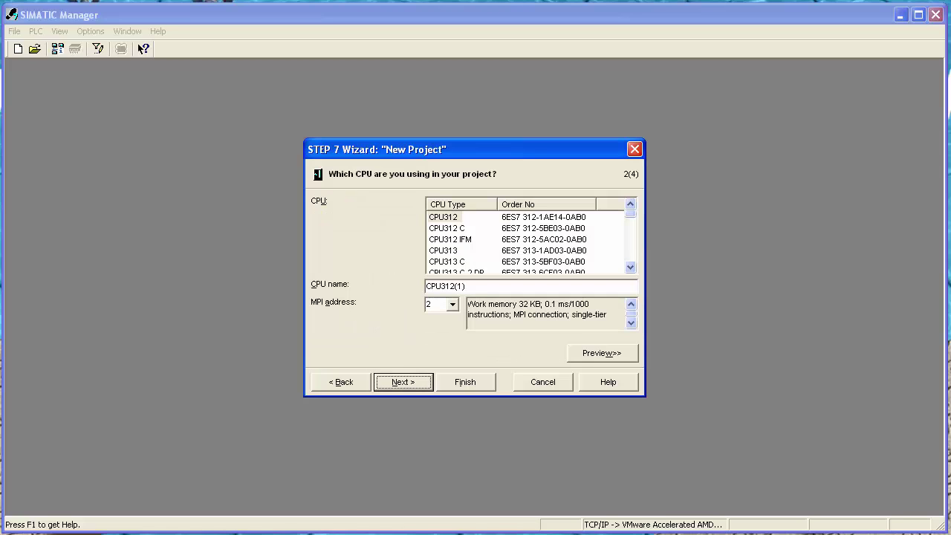
{"action": "left_click", "coordinate": [631, 246]}
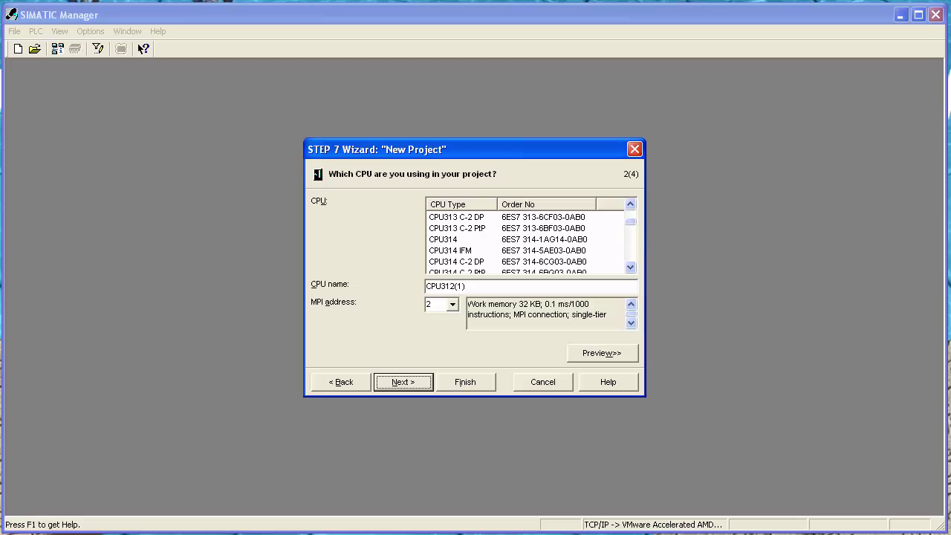
{"action": "scroll", "coordinate": [525, 239], "scroll_direction": "down", "scroll_amount": 2}
{"action": "left_click", "coordinate": [459, 250]}
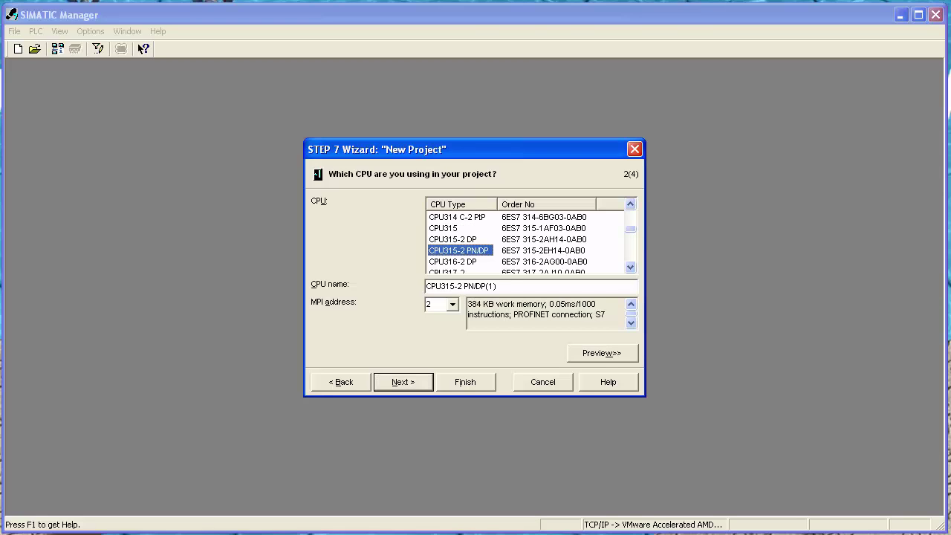
Step: Shorten the CPU name to CPU315-2 PN/DP and proceed to the project naming page with the default blocks
{"action": "left_click", "coordinate": [498, 287]}
{"action": "key", "text": "BackSpace"}
{"action": "key", "text": "BackSpace"}
{"action": "key", "text": "BackSpace"}
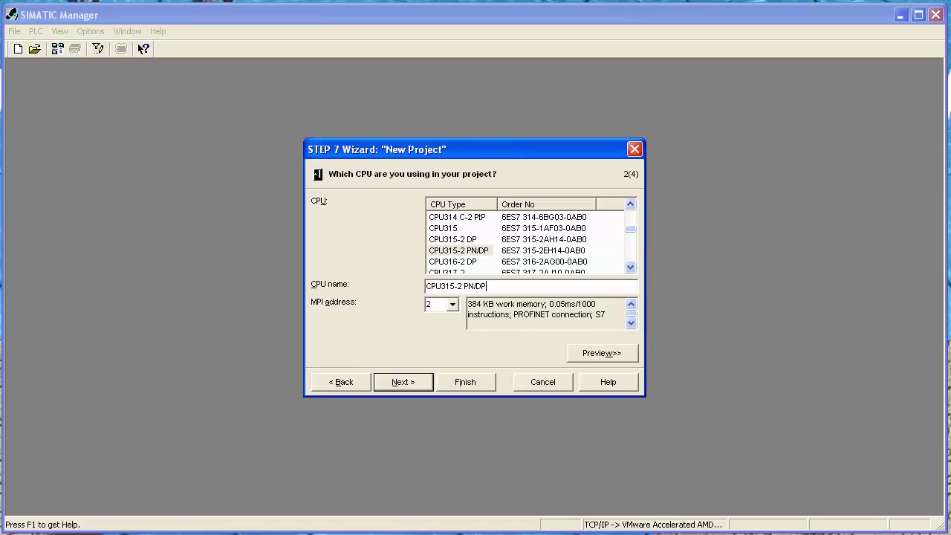
{"action": "key", "text": "Return"}
{"action": "key", "text": "Return"}
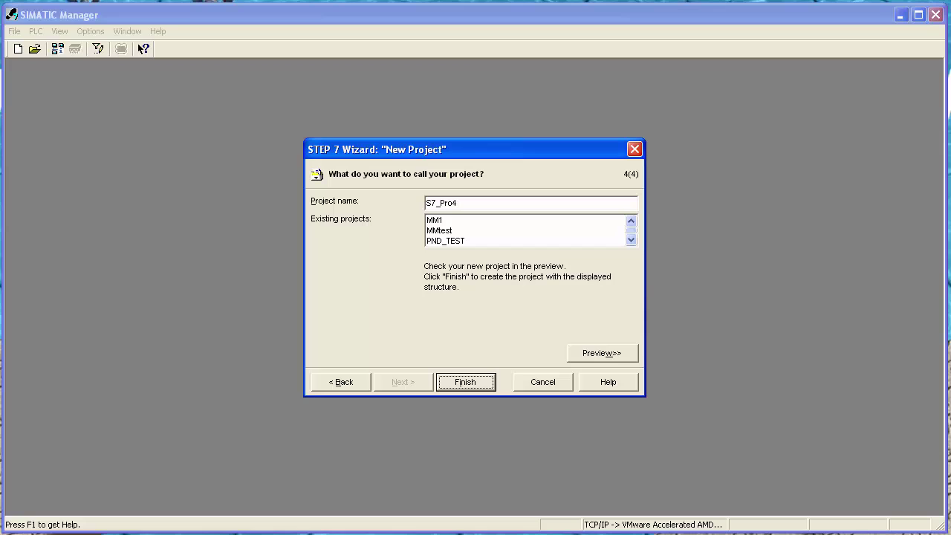
Step: Name the project PND_Test2 and create it
{"action": "left_click_drag", "start_coordinate": [460, 203], "coordinate": [428, 203]}
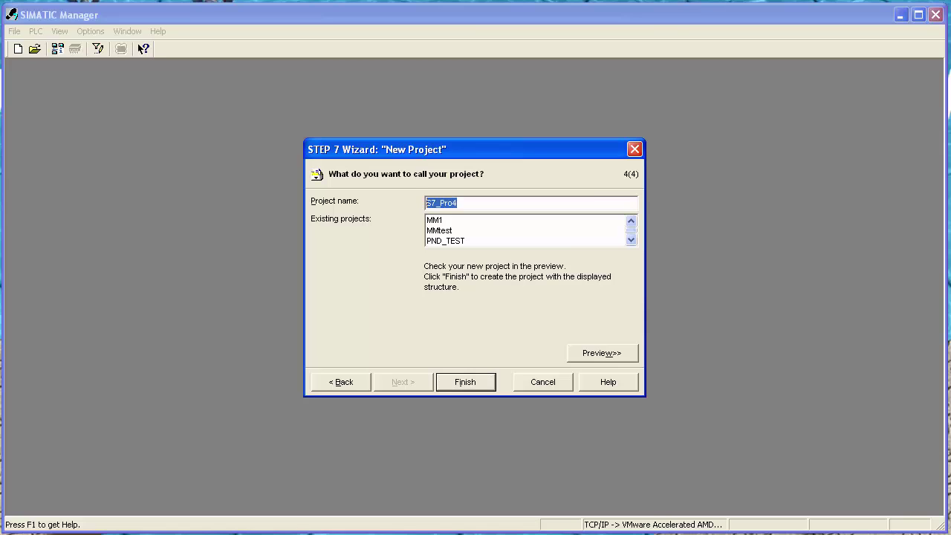
{"action": "type", "text": "PND_Test"}
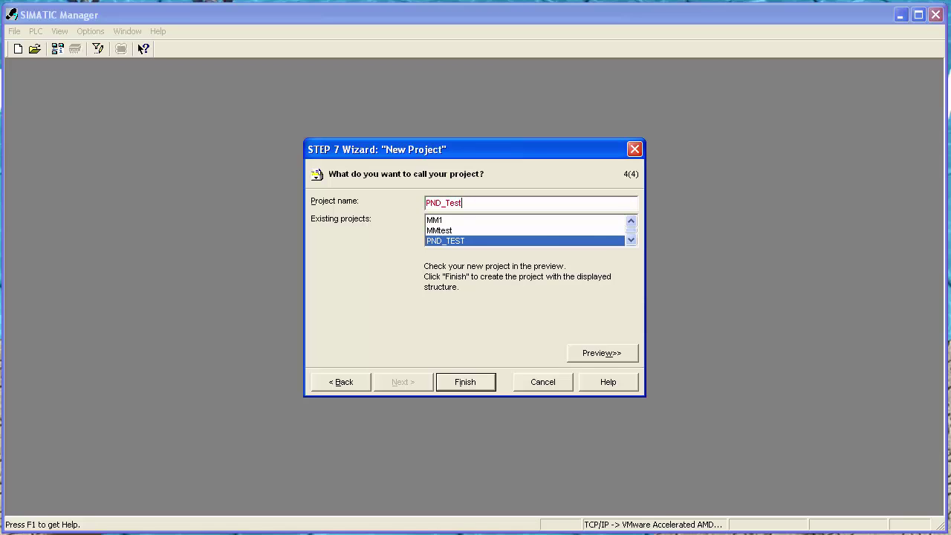
{"action": "type", "text": "2"}
{"action": "key", "text": "Return"}
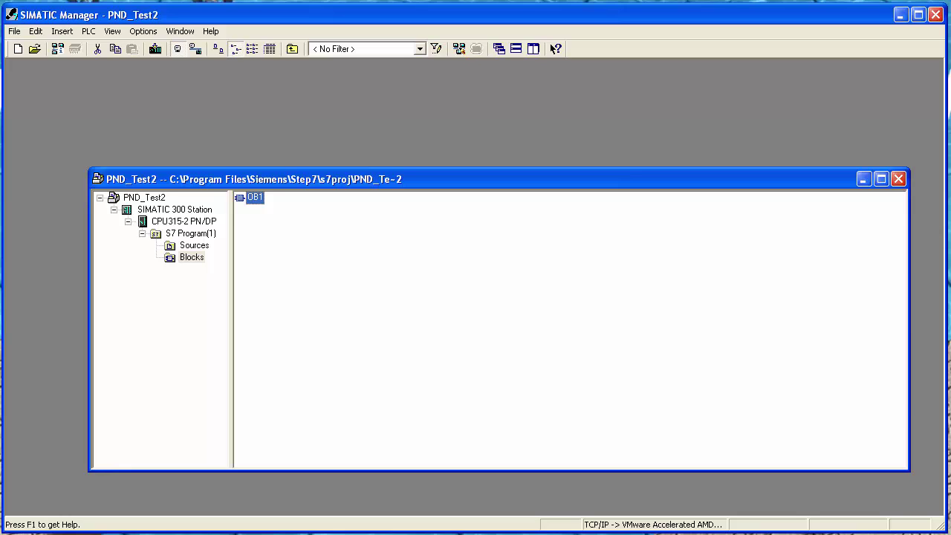
Step: Open the hardware configuration of the SIMATIC 300 Station
{"action": "left_click", "coordinate": [183, 222]}
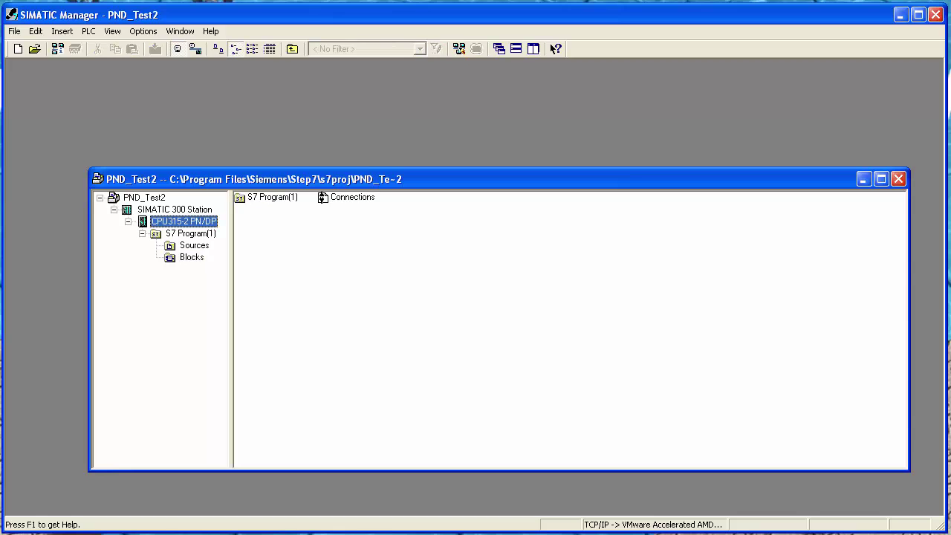
{"action": "left_click", "coordinate": [174, 209]}
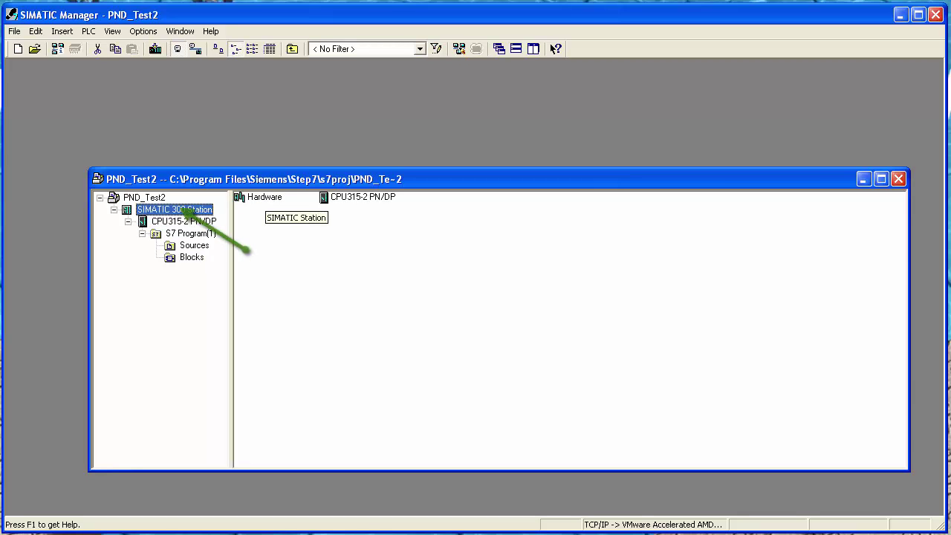
{"action": "left_click", "coordinate": [264, 198]}
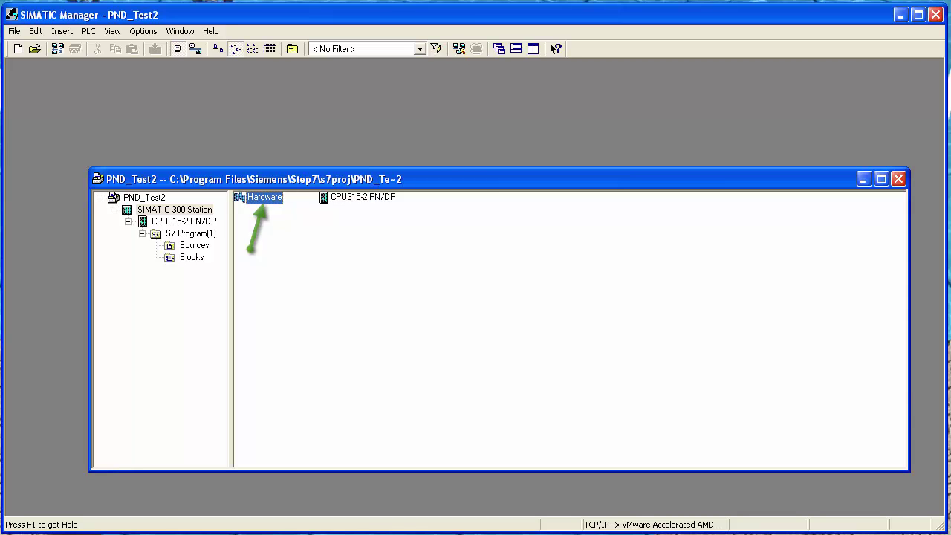
{"action": "key", "text": "Return"}
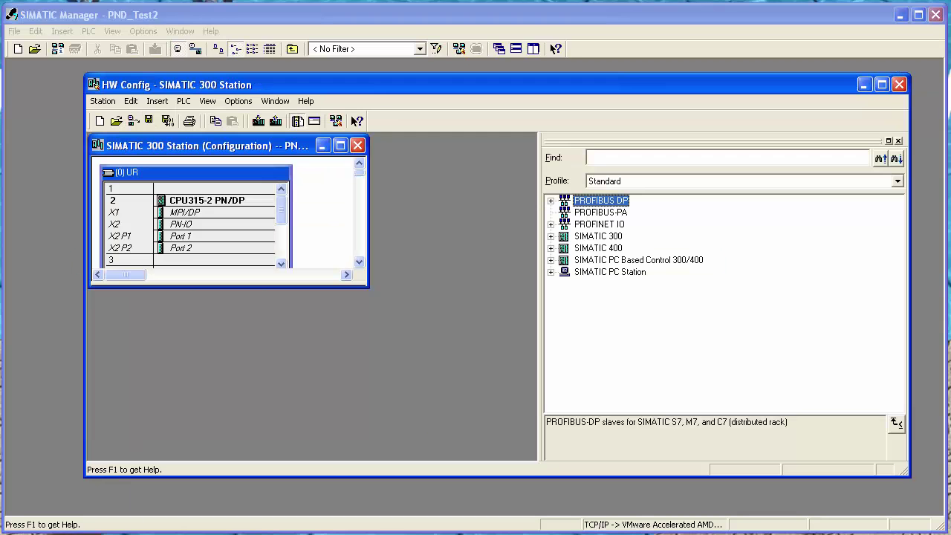
Step: Open the Install GSD Files dialog in the hardware configuration
{"action": "key", "text": "alt"}
{"action": "key", "text": "Right"}
{"action": "key", "text": "Right"}
{"action": "key", "text": "Right"}
{"action": "key", "text": "Right"}
{"action": "key", "text": "Right"}
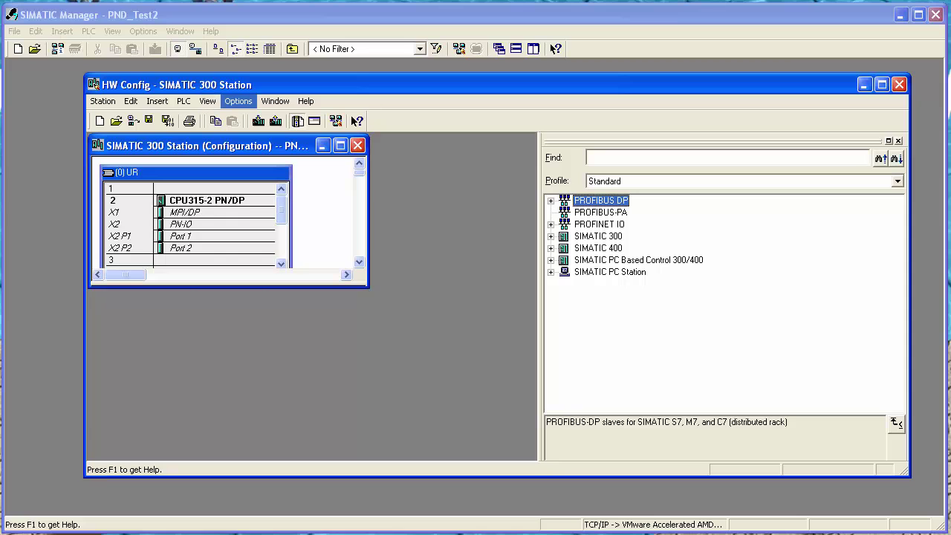
{"action": "key", "text": "Down"}
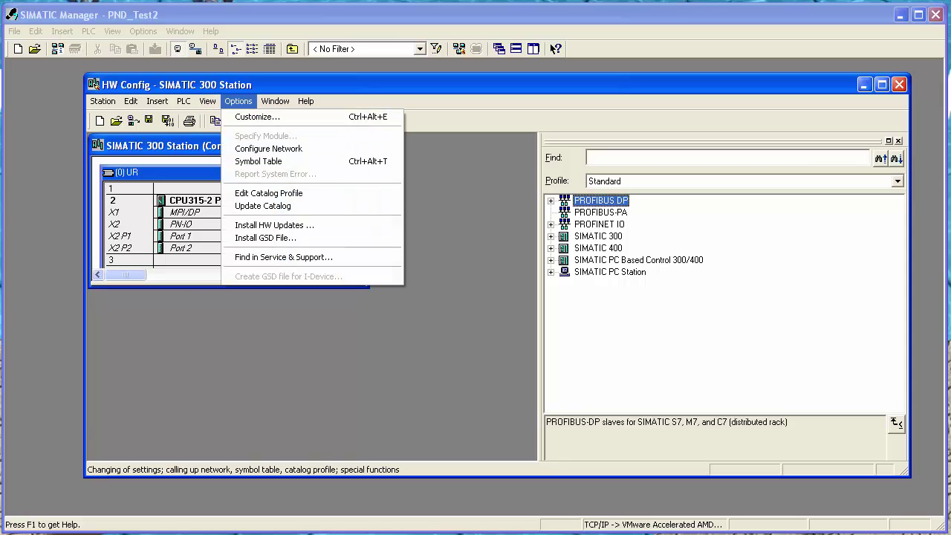
{"action": "key", "text": "Down"}
{"action": "key", "text": "Down"}
{"action": "key", "text": "Down"}
{"action": "key", "text": "Down"}
{"action": "key", "text": "Down"}
{"action": "key", "text": "Down"}
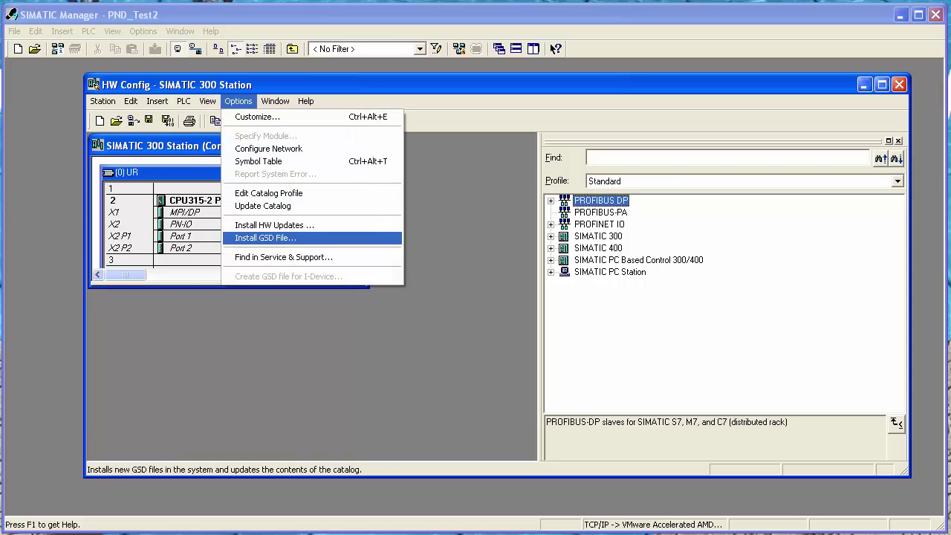
{"action": "key", "text": "Return"}
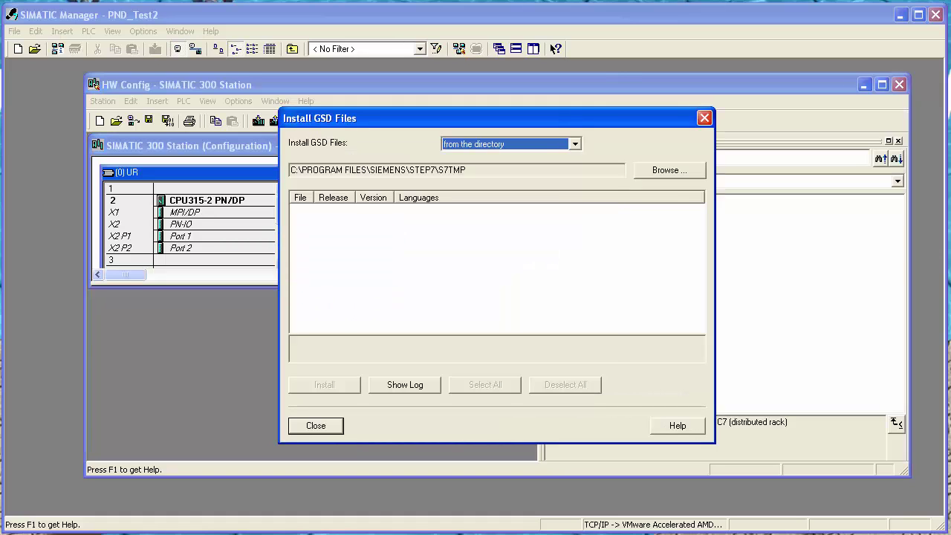
Step: Choose C:\Files+for+8mS+uptime\Files for 8mS uptime as the source directory for the GSD files
{"action": "key", "text": "Tab"}
{"action": "key", "text": "Return"}
{"action": "scroll", "coordinate": [491, 274], "scroll_direction": "up", "scroll_amount": 7}
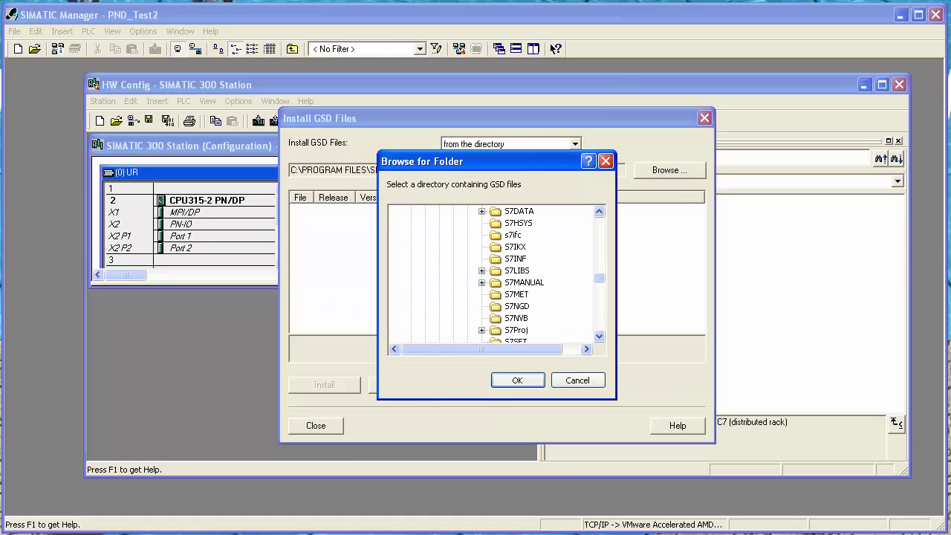
{"action": "left_click_drag", "start_coordinate": [600, 269], "coordinate": [600, 231]}
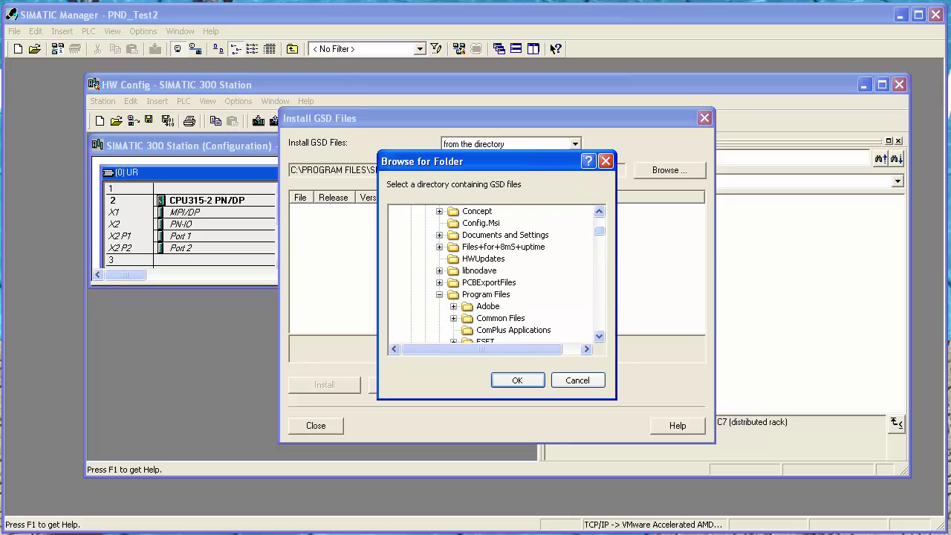
{"action": "left_click", "coordinate": [504, 247]}
{"action": "key", "text": "Right"}
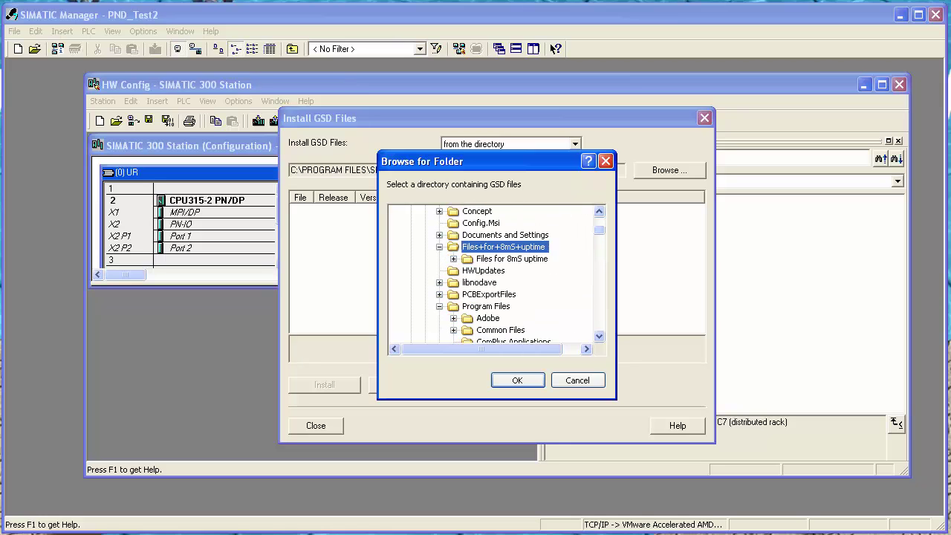
{"action": "key", "text": "Down"}
{"action": "key", "text": "Return"}
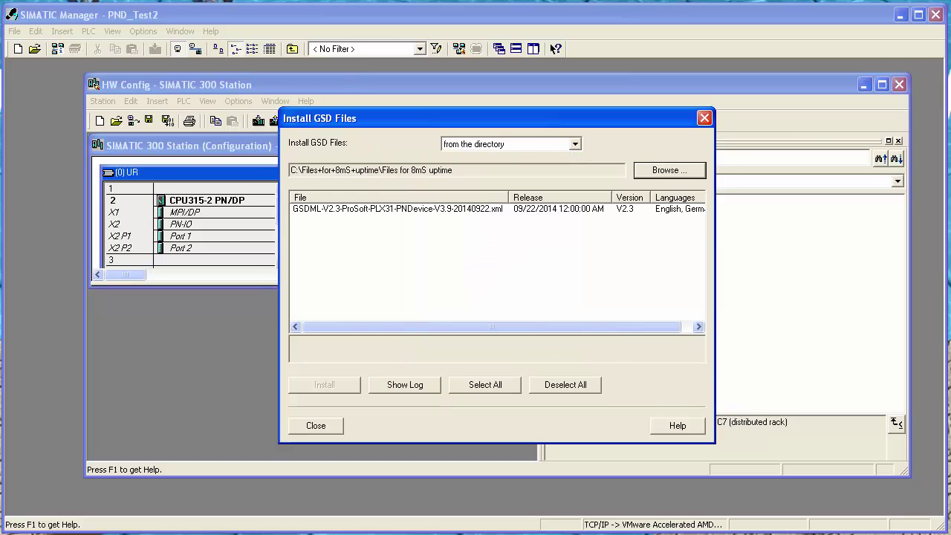
Step: Install GSDML-V2.3-ProSoft-PLX31-PNDevice-V3.9-20140922.xml, replacing the existing copy, and close the installation dialog
{"action": "left_click", "coordinate": [397, 209]}
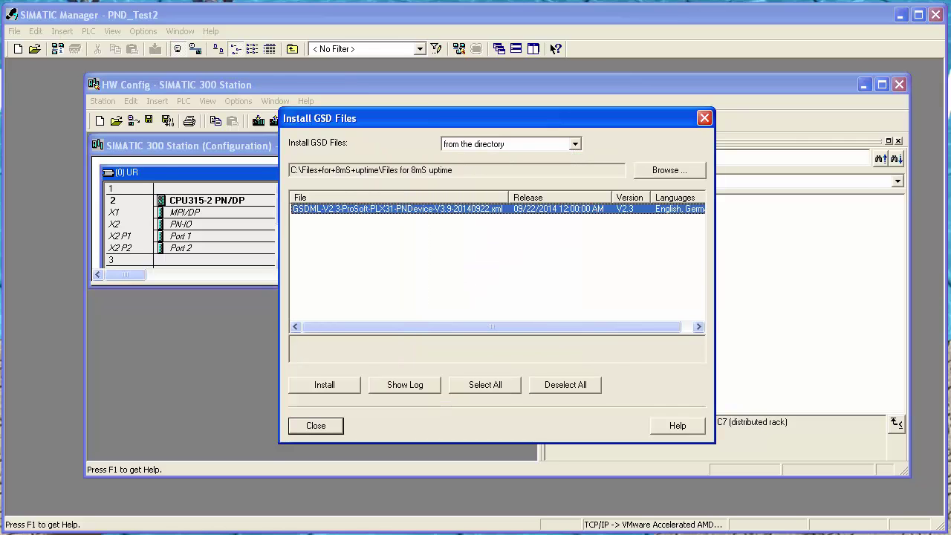
{"action": "left_click", "coordinate": [325, 385]}
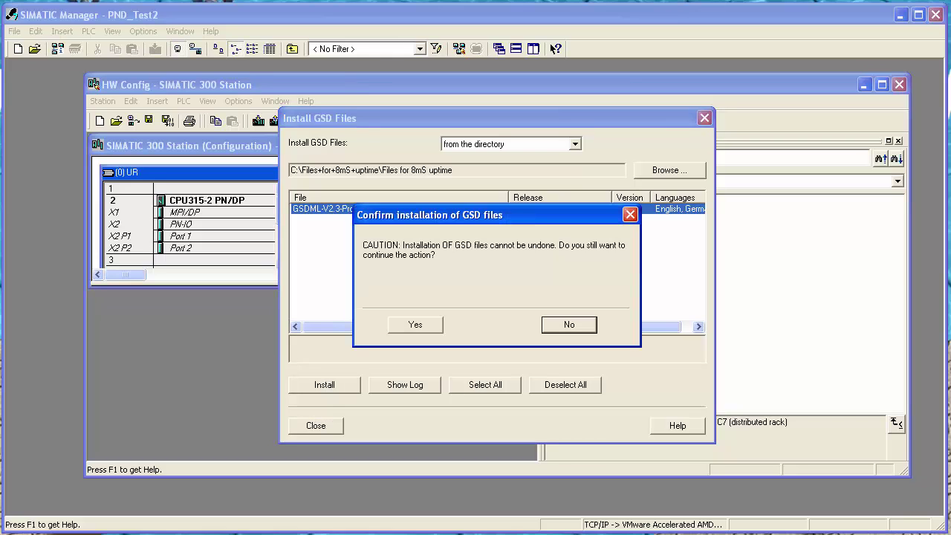
{"action": "key", "text": "Tab"}
{"action": "key", "text": "Return"}
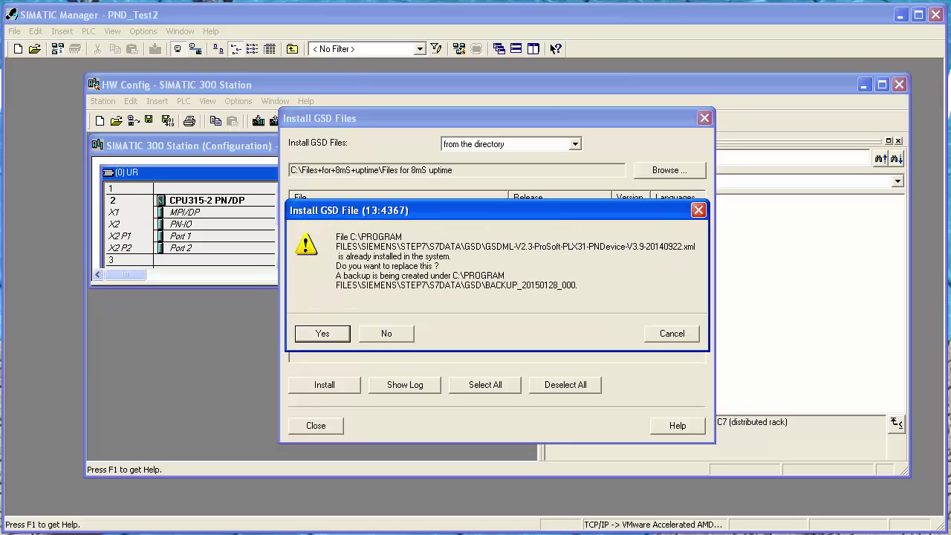
{"action": "key", "text": "Return"}
{"action": "key", "text": "Return"}
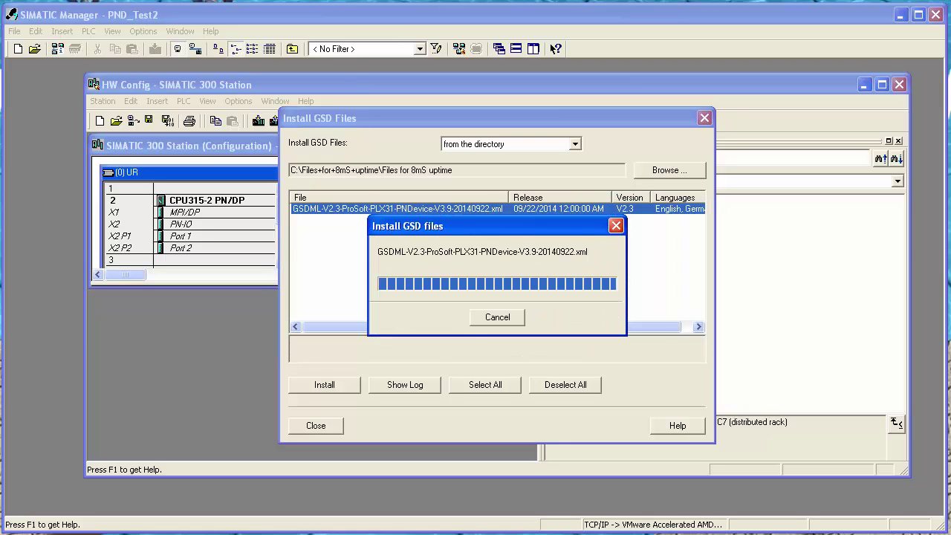
{"action": "key", "text": "Return"}
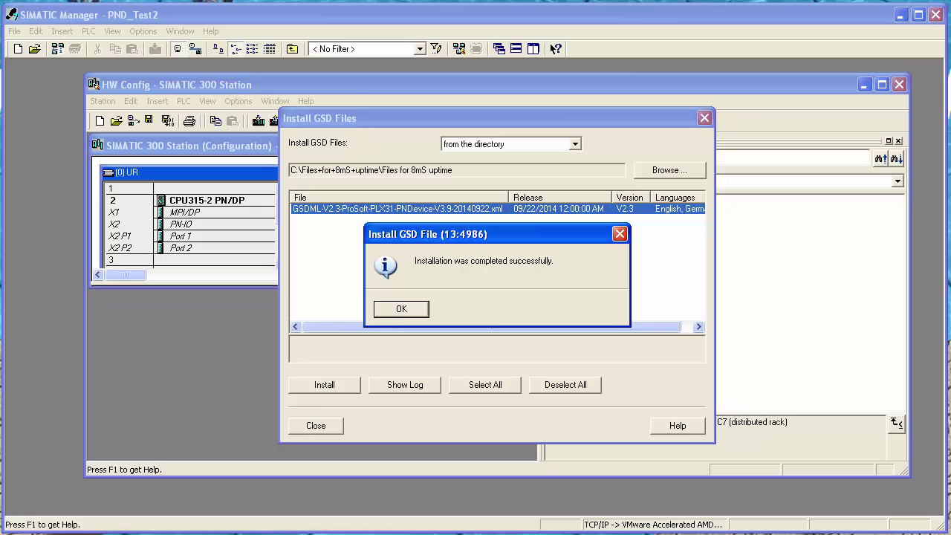
{"action": "key", "text": "Return"}
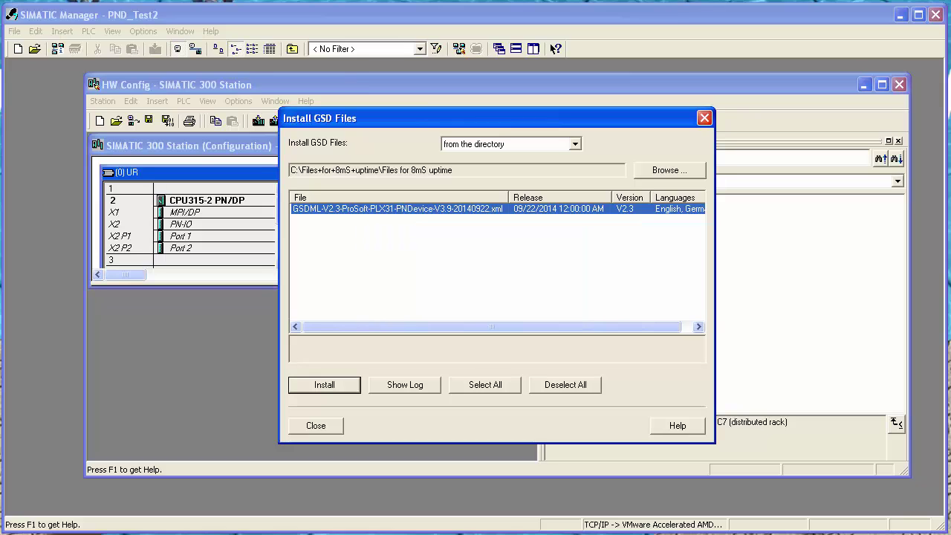
{"action": "left_click", "coordinate": [316, 425]}
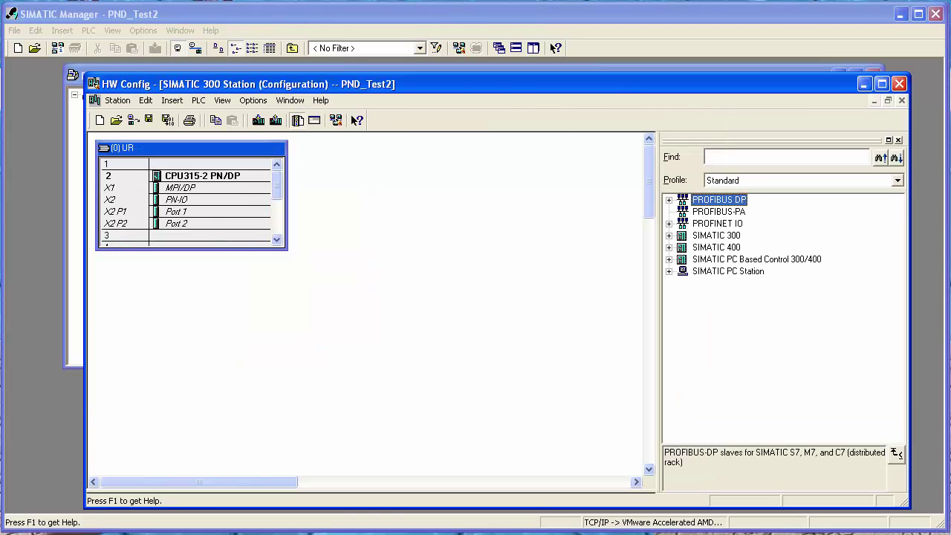
Step: Insert a PROFINET IO system on the CPU's PN-IO interface with IP address 10.12.2.16 and router address 10.12.2.1
{"action": "right_click", "coordinate": [186, 200]}
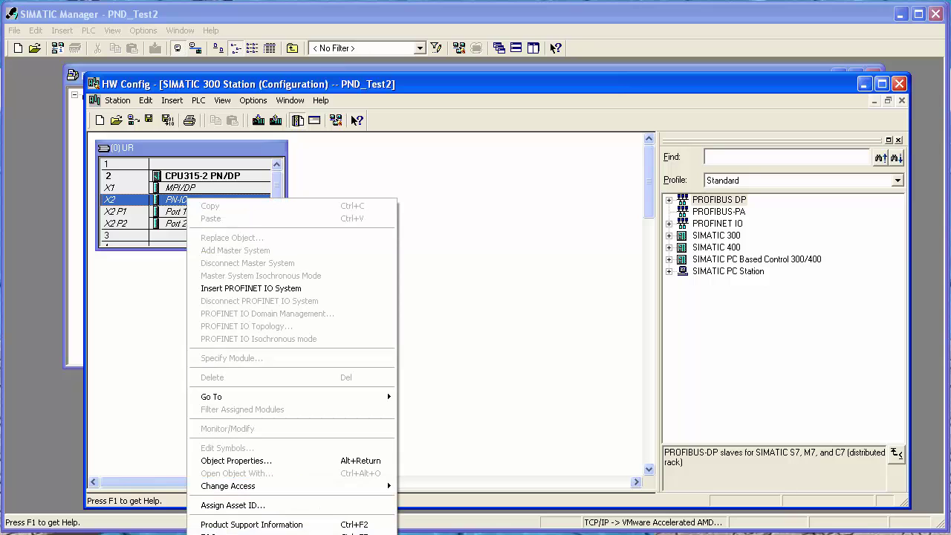
{"action": "left_click", "coordinate": [250, 287]}
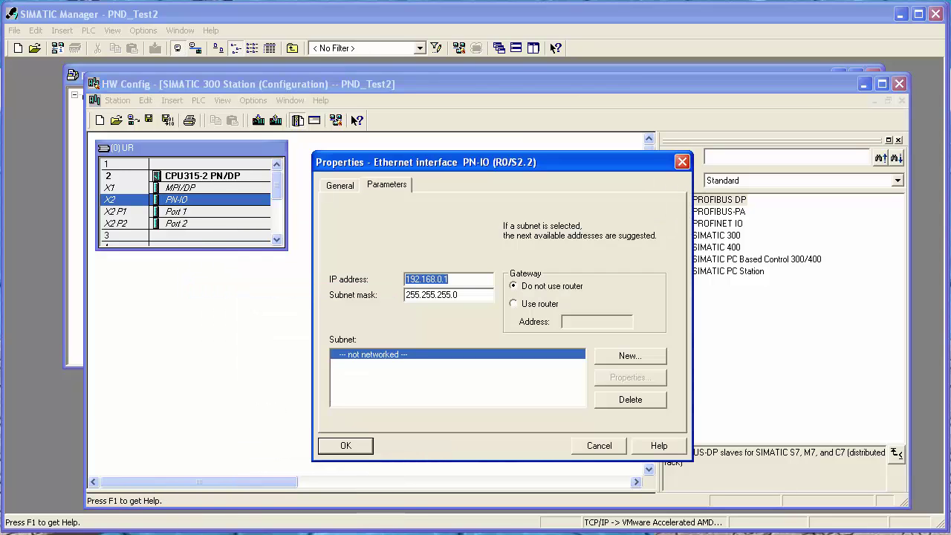
{"action": "type", "text": "10."}
{"action": "type", "text": "12.2.1"}
{"action": "type", "text": "5"}
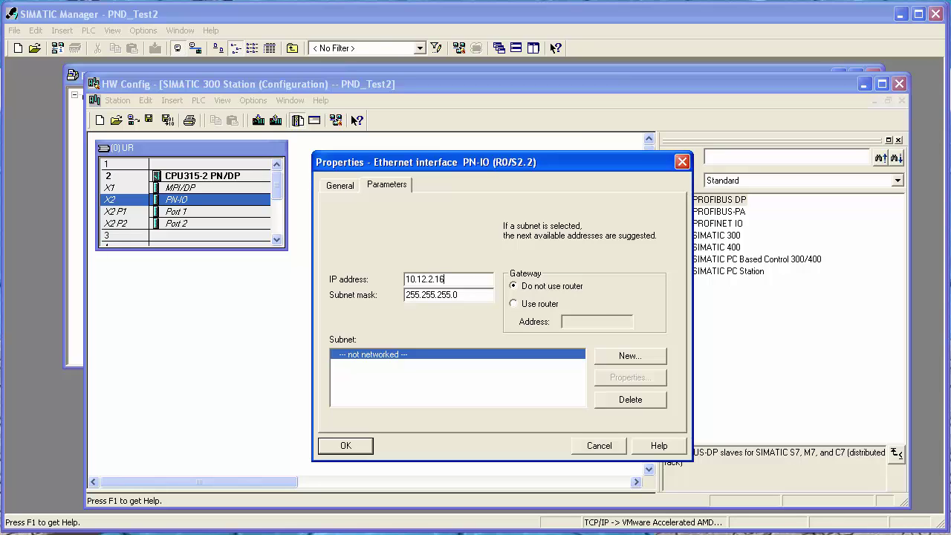
{"action": "left_click", "coordinate": [515, 303]}
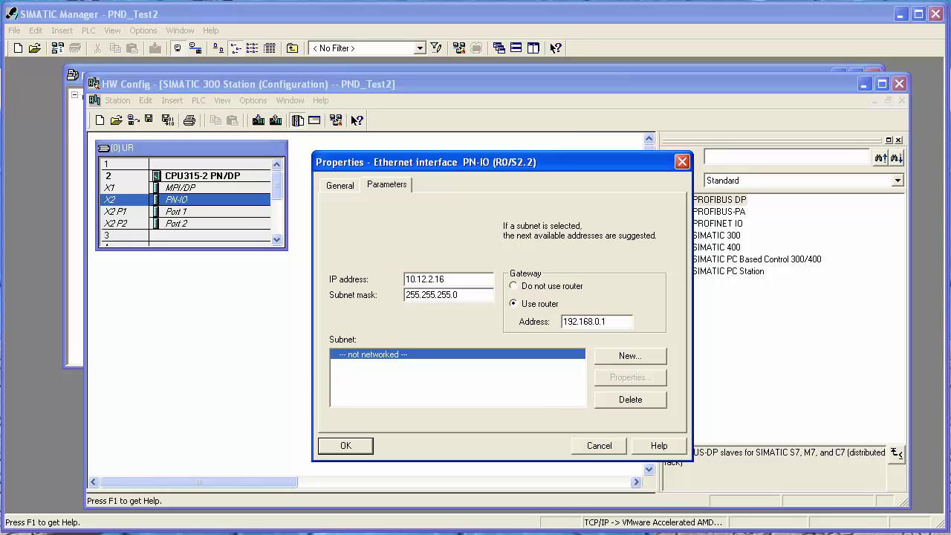
{"action": "key", "text": "Tab"}
{"action": "type", "text": "10.12.2.1"}
Step: Create the Ethernet(1) subnet with its default settings and connect the PN-IO interface to it
{"action": "left_click", "coordinate": [630, 356]}
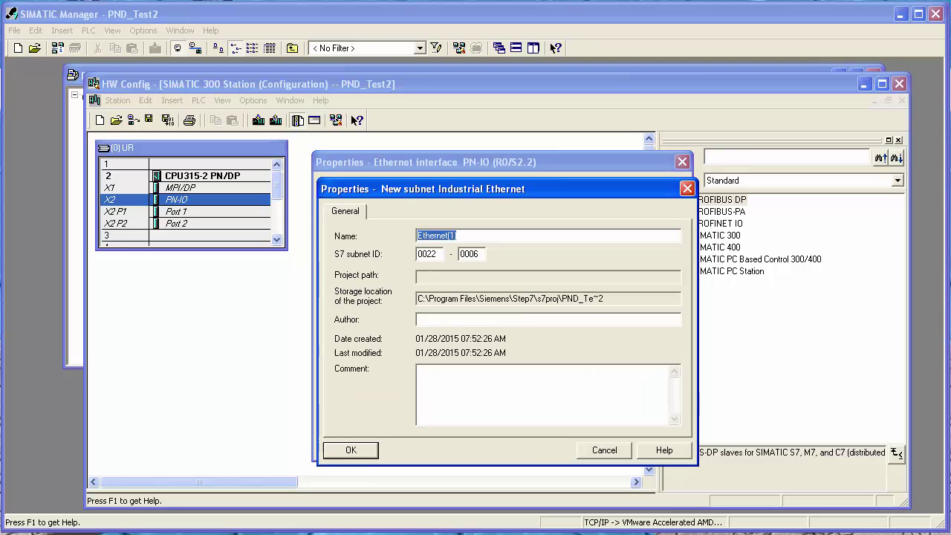
{"action": "key", "text": "Return"}
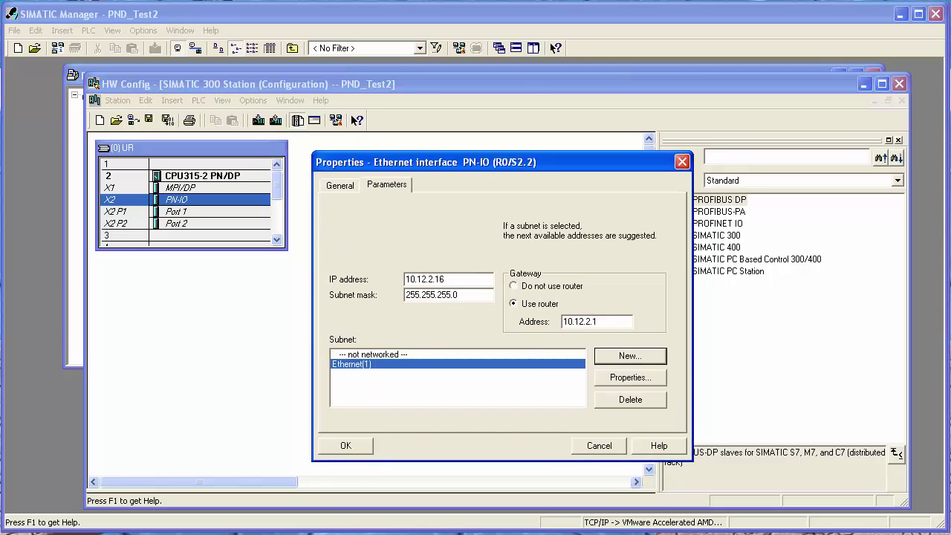
{"action": "key", "text": "Return"}
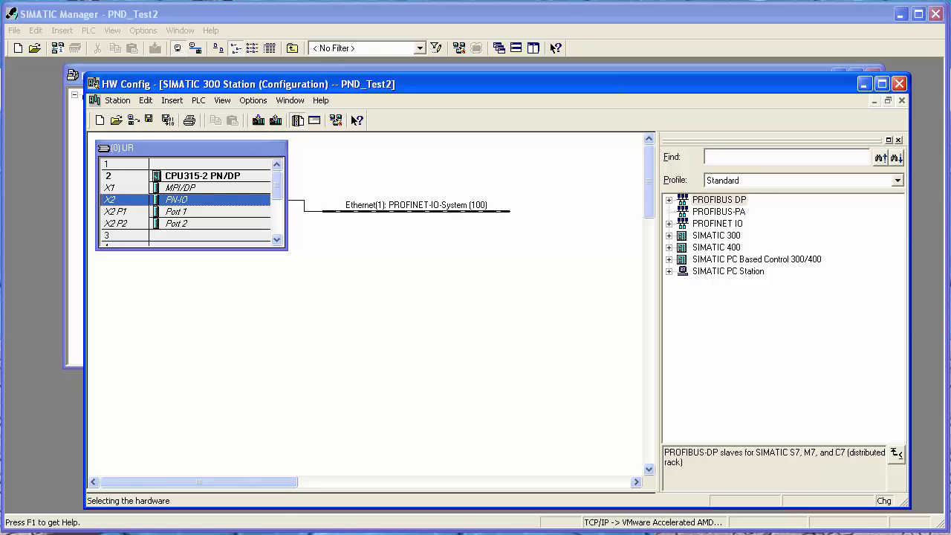
Step: Add a PLX31-EIP-PND gateway from the PROFINET IO catalog to the PROFINET IO system and accept its default properties
{"action": "left_click", "coordinate": [669, 224]}
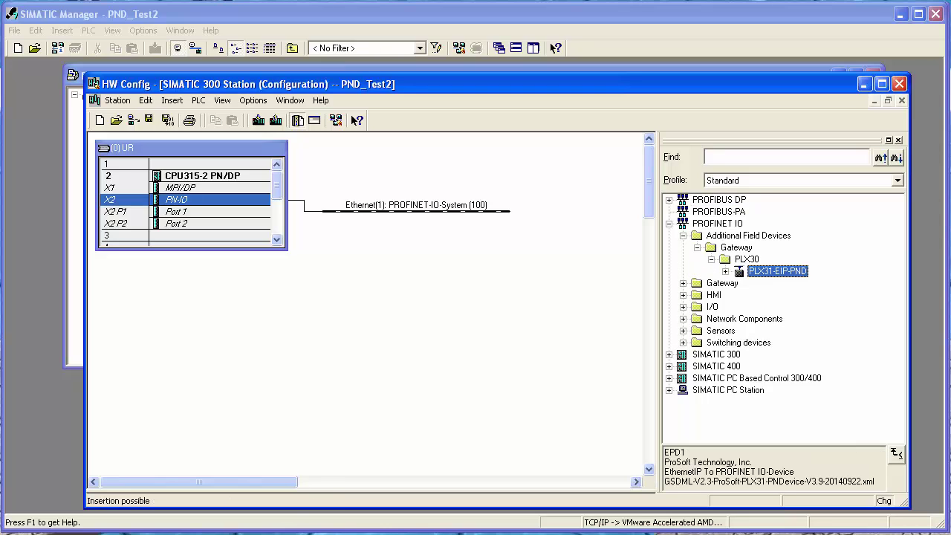
{"action": "left_click_drag", "start_coordinate": [777, 271], "coordinate": [416, 212]}
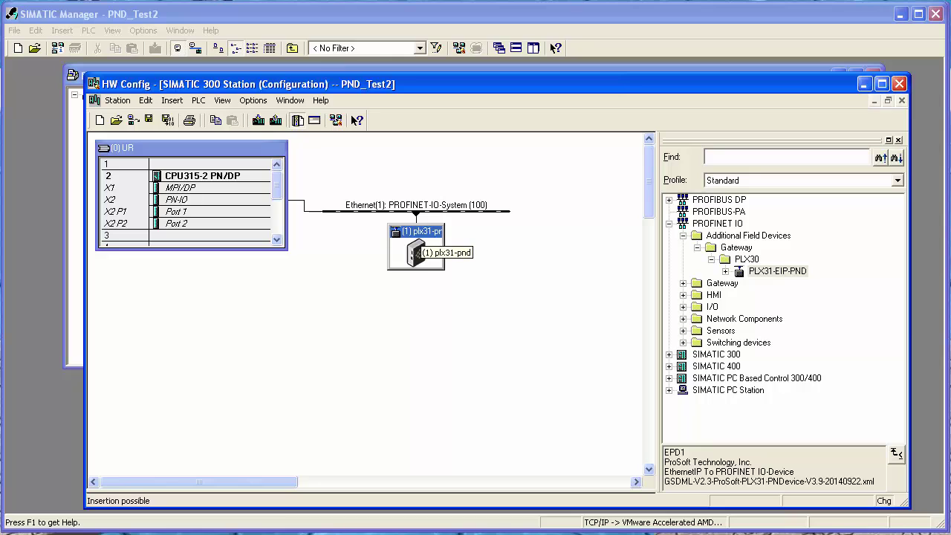
{"action": "double_click", "coordinate": [415, 251]}
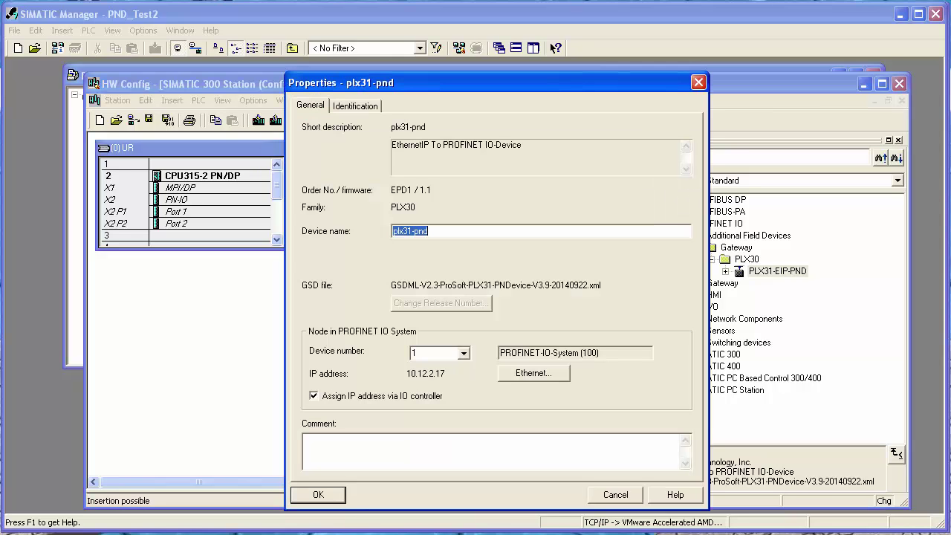
{"action": "key", "text": "Return"}
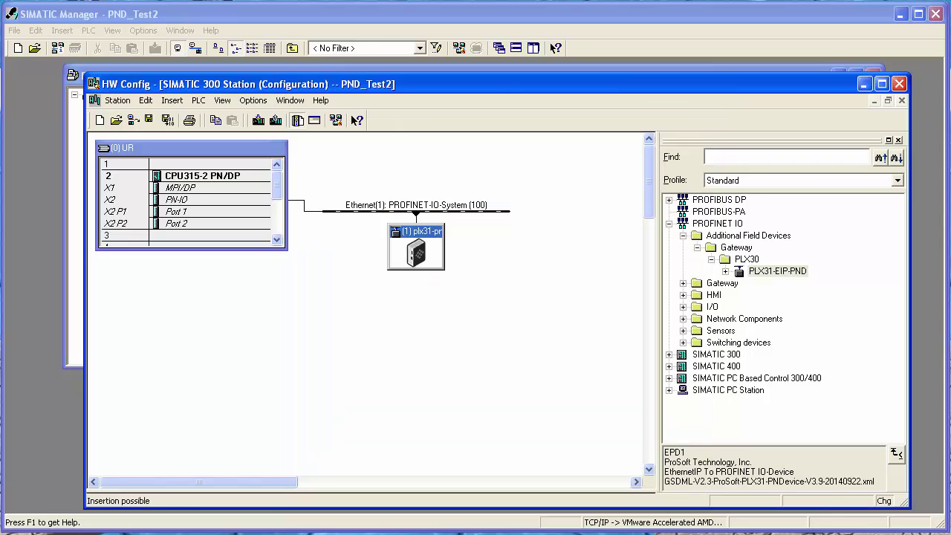
Step: Check the names and IP addresses of the available devices in the device name assignment dialog without assigning any
{"action": "left_click", "coordinate": [199, 100]}
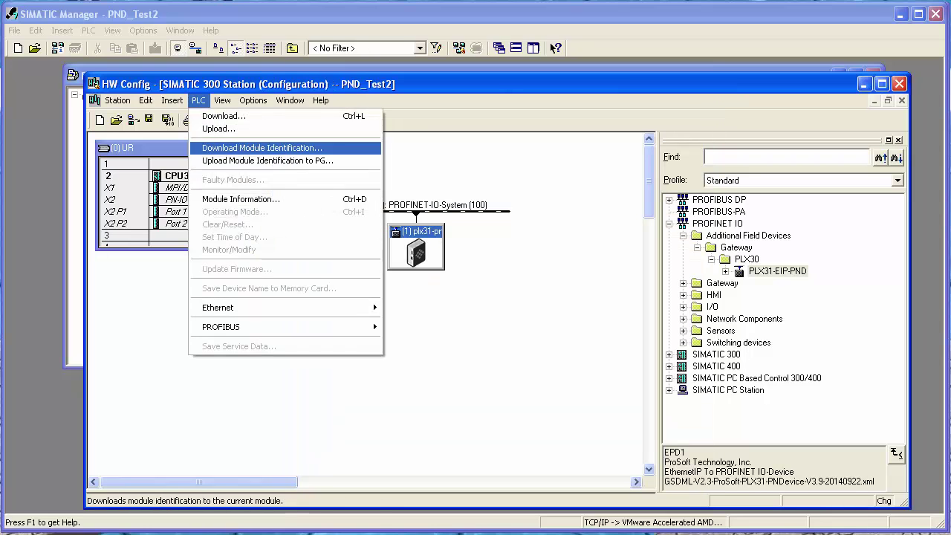
{"action": "mouse_move", "coordinate": [286, 308]}
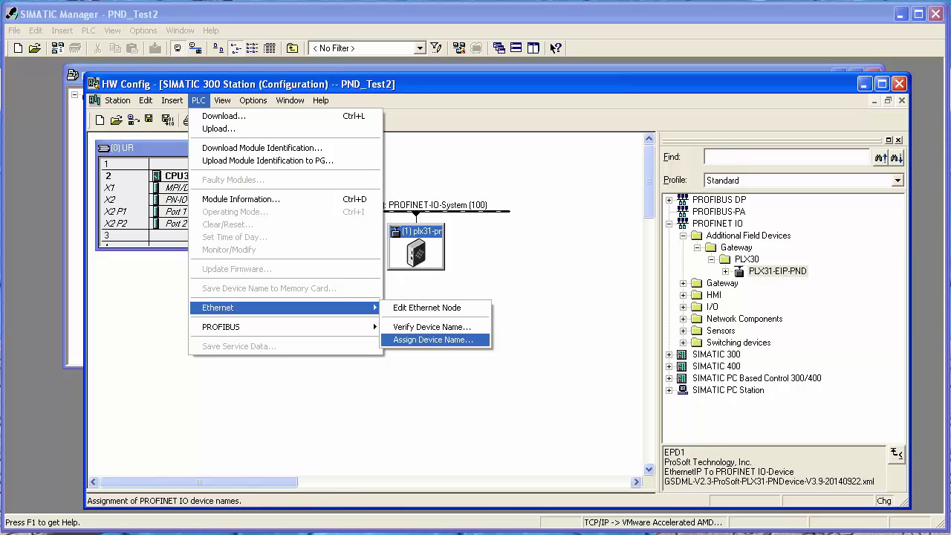
{"action": "left_click", "coordinate": [433, 340]}
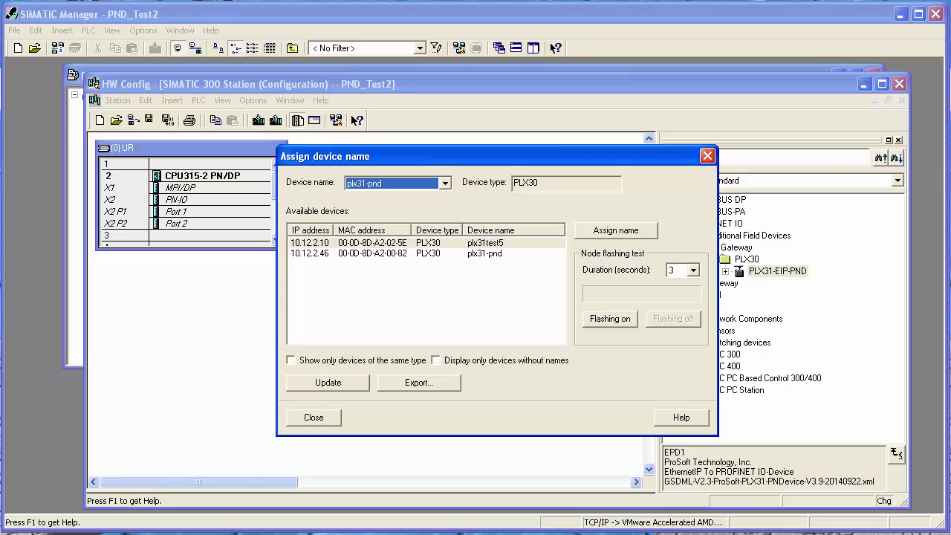
{"action": "left_click", "coordinate": [314, 417]}
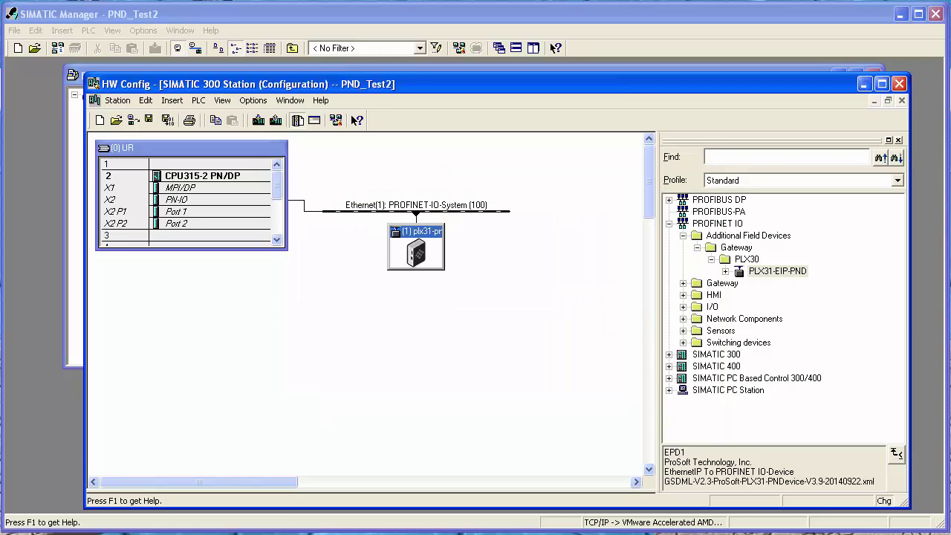
Step: Change the gateway's device name to plx31Test6 in its properties
{"action": "double_click", "coordinate": [416, 254]}
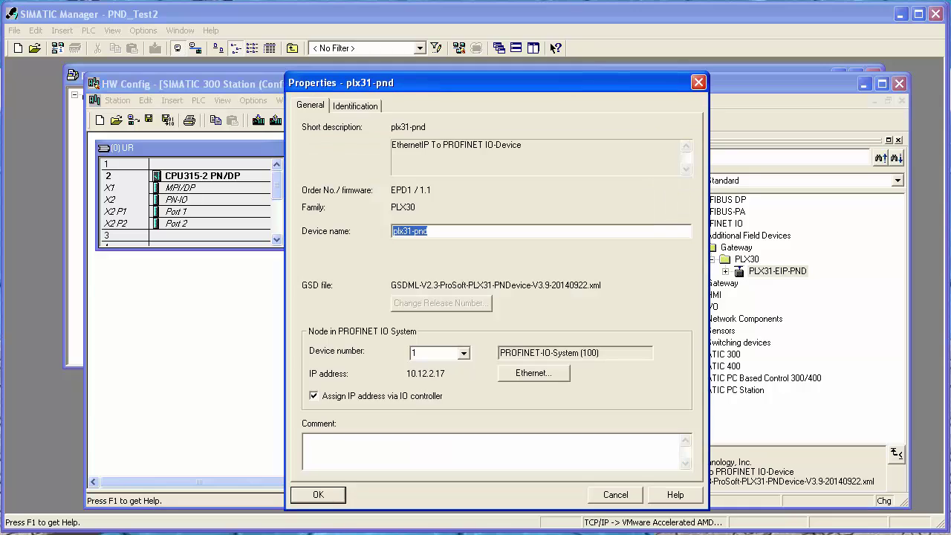
{"action": "left_click", "coordinate": [429, 231]}
{"action": "key", "text": "BackSpace"}
{"action": "key", "text": "BackSpace"}
{"action": "key", "text": "BackSpace"}
{"action": "key", "text": "BackSpace"}
{"action": "type", "text": "Test6"}
Step: Set the gateway's Ethernet IP address to 10.12.2.10 and apply its properties
{"action": "left_click", "coordinate": [534, 373]}
{"action": "left_click", "coordinate": [446, 279]}
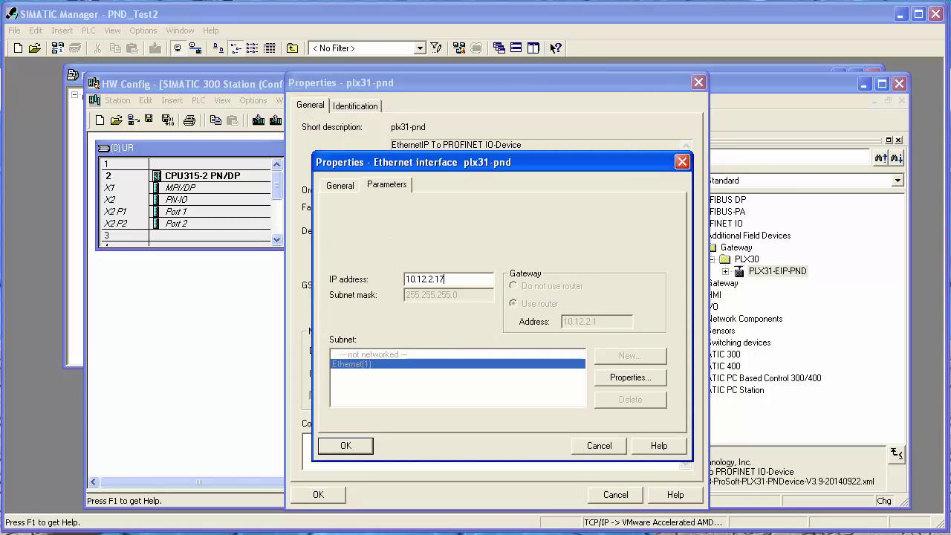
{"action": "key", "text": "BackSpace"}
{"action": "type", "text": "0"}
{"action": "key", "text": "Return"}
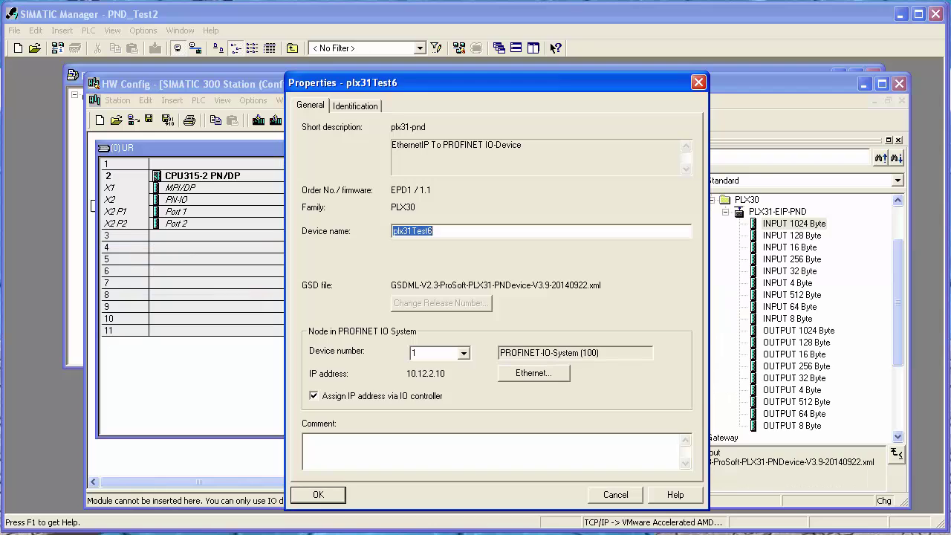
Step: Set the gateway's PROFINET device number to 2
{"action": "left_click", "coordinate": [464, 354]}
{"action": "left_click", "coordinate": [434, 376]}
{"action": "key", "text": "Return"}
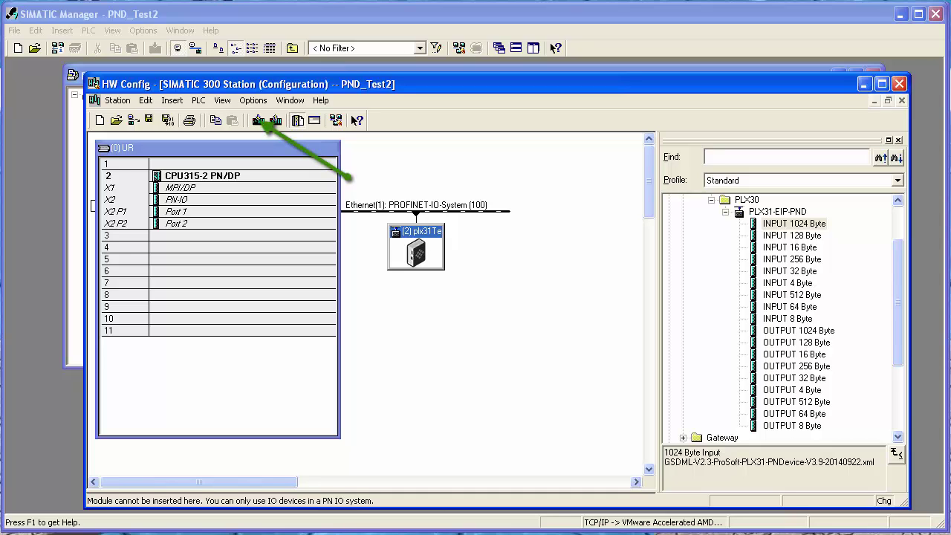
Step: Download the hardware configuration to the CPU315-2 PN/DP through accessible node 10.12.2.15, stopping the module for loading and restarting it
{"action": "left_click", "coordinate": [258, 120]}
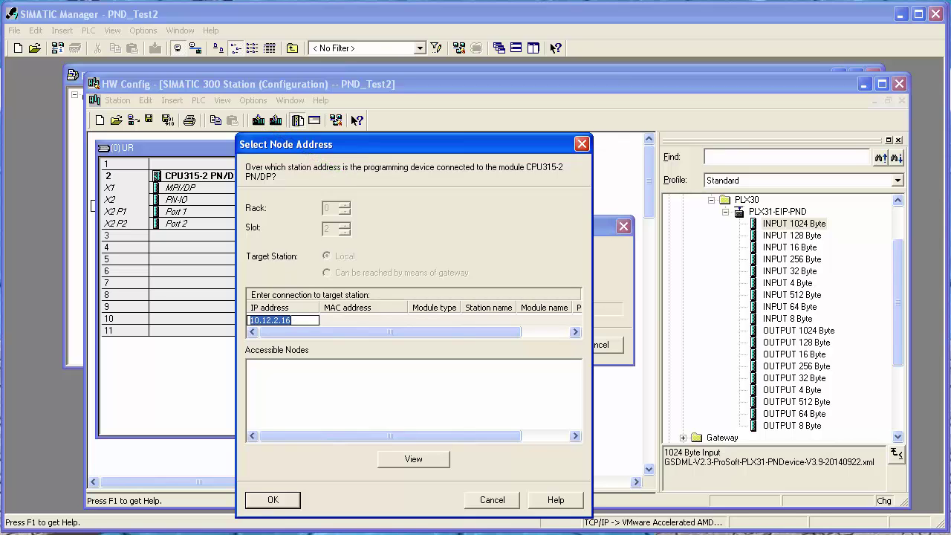
{"action": "left_click", "coordinate": [413, 459]}
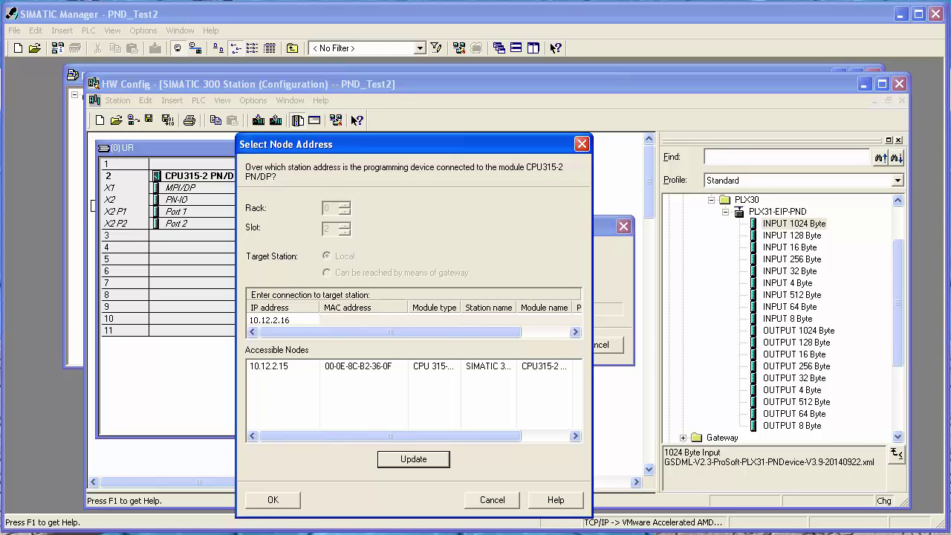
{"action": "left_click", "coordinate": [268, 366]}
{"action": "left_click", "coordinate": [273, 500]}
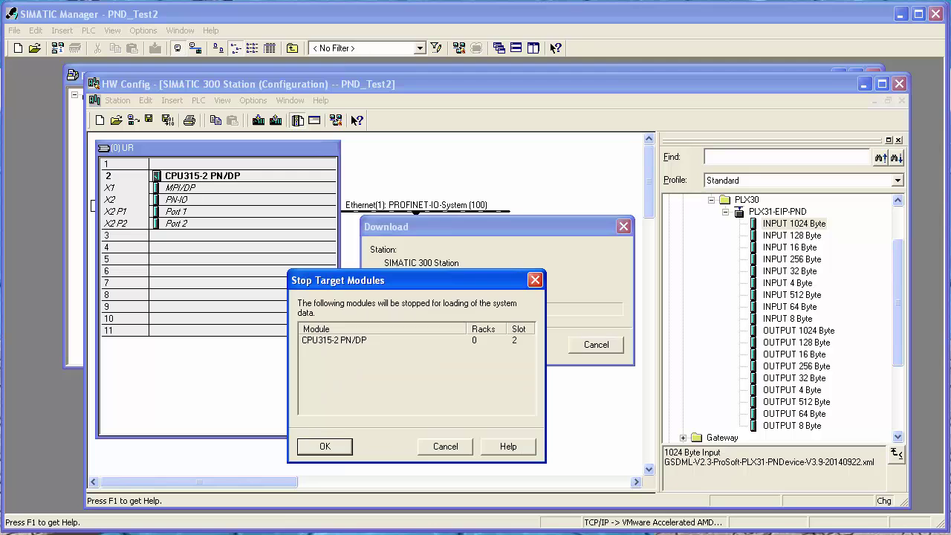
{"action": "key", "text": "Return"}
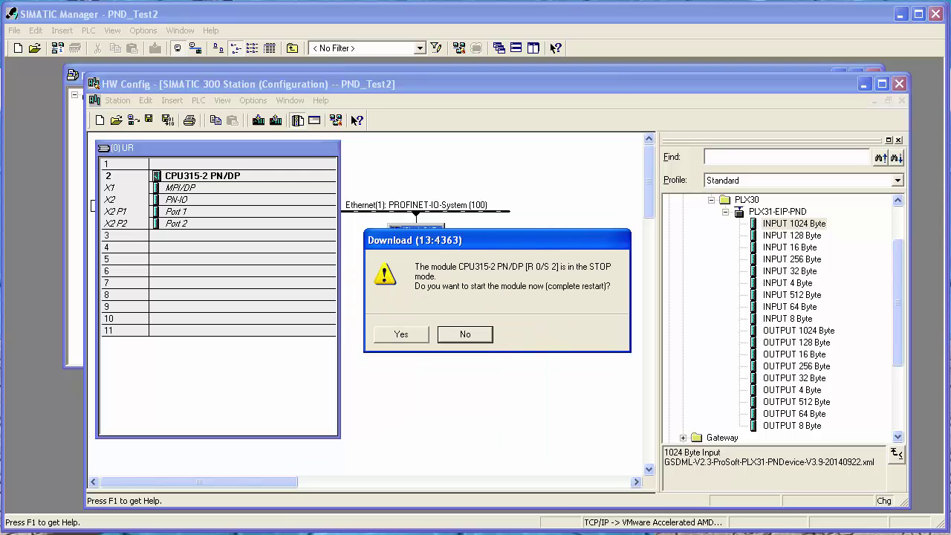
{"action": "key", "text": "Tab"}
{"action": "key", "text": "Return"}
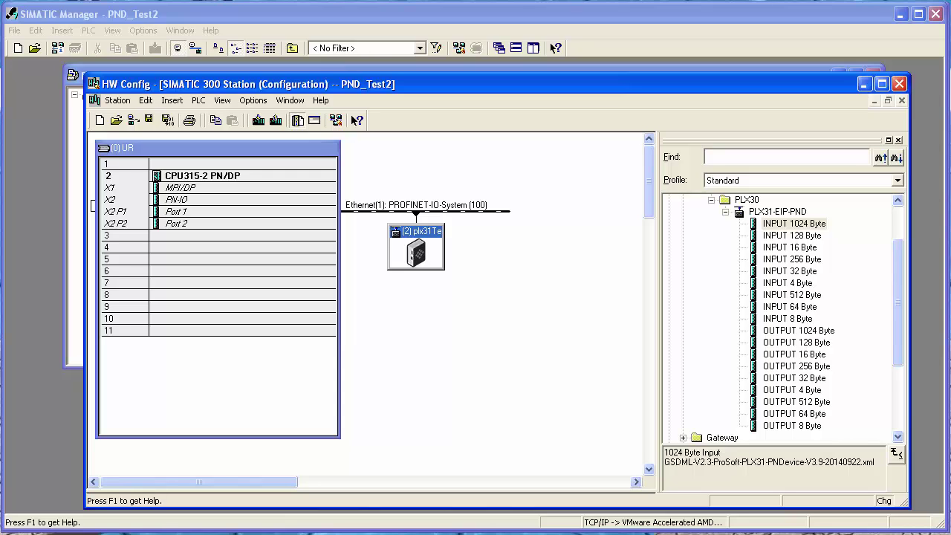
Step: Assign the Ethernet device name plx31Test6 to the available PLX30 device at 10.12.2.10
{"action": "left_click", "coordinate": [198, 100]}
{"action": "key", "text": "Right"}
{"action": "key", "text": "Down"}
{"action": "key", "text": "Escape"}
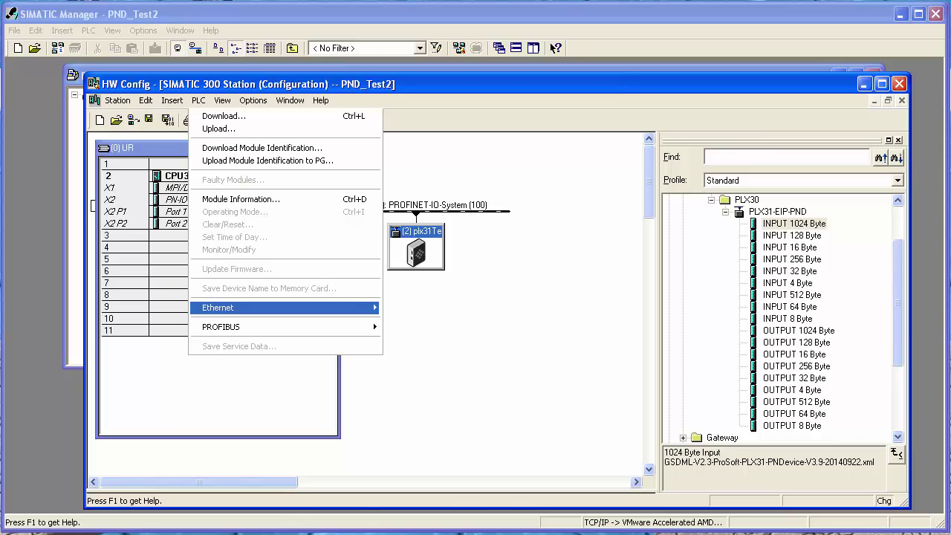
{"action": "key", "text": "Right"}
{"action": "key", "text": "Down"}
{"action": "key", "text": "Down"}
{"action": "key", "text": "Return"}
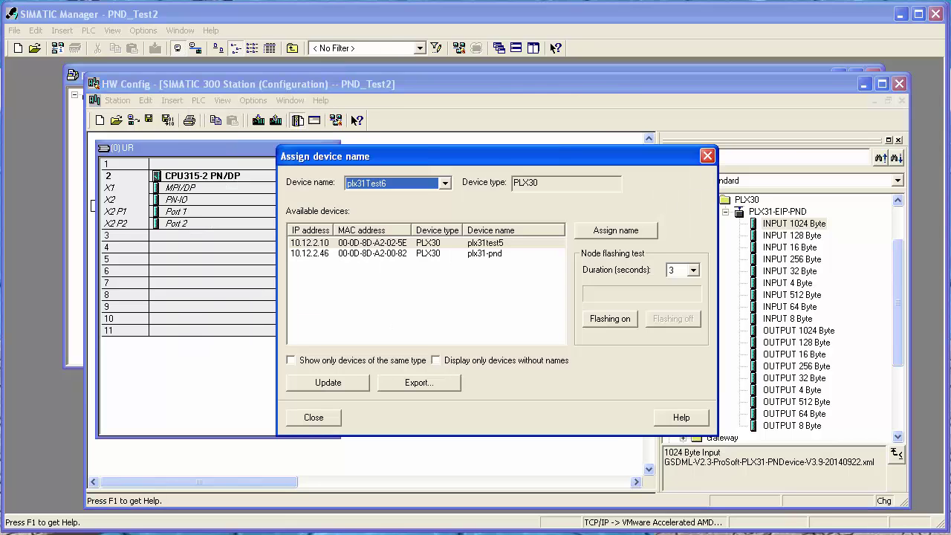
{"action": "key", "text": "Tab"}
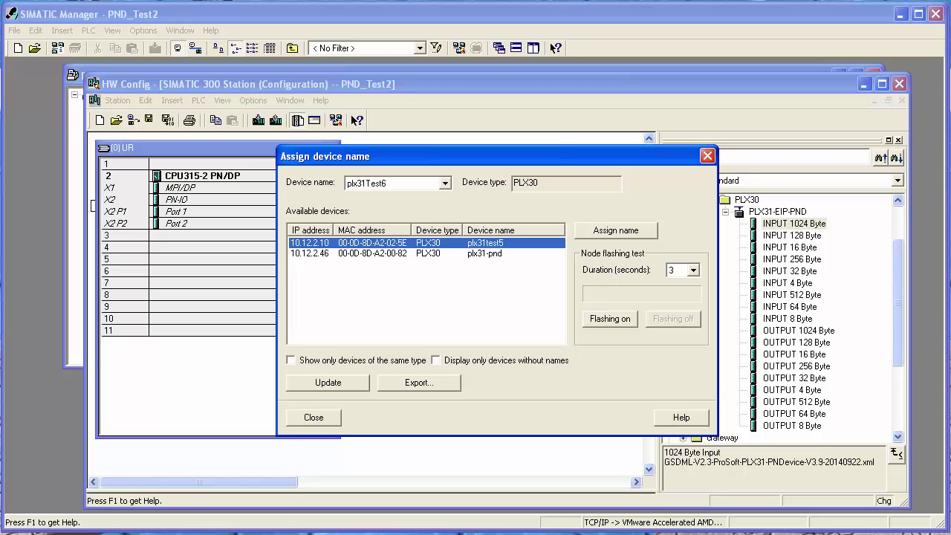
{"action": "key", "text": "Tab"}
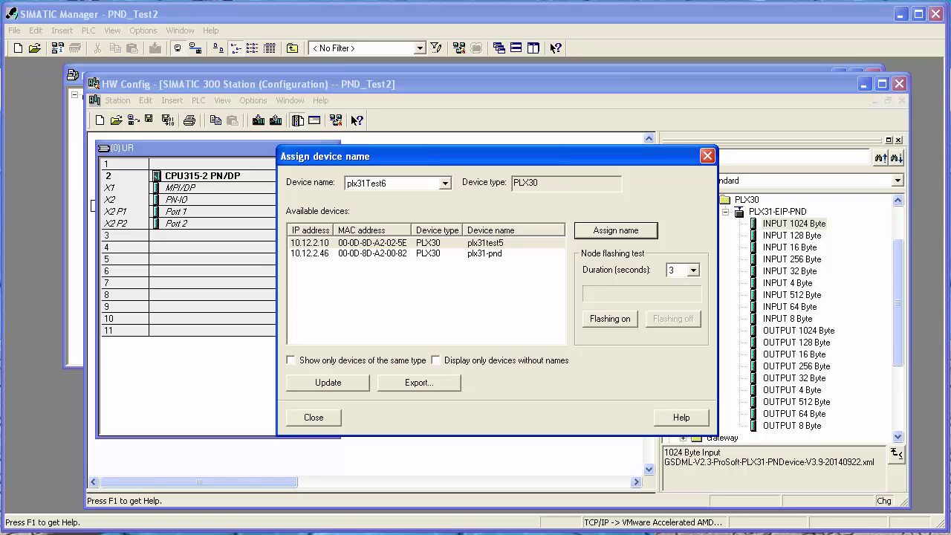
{"action": "key", "text": "Return"}
{"action": "left_click", "coordinate": [313, 417]}
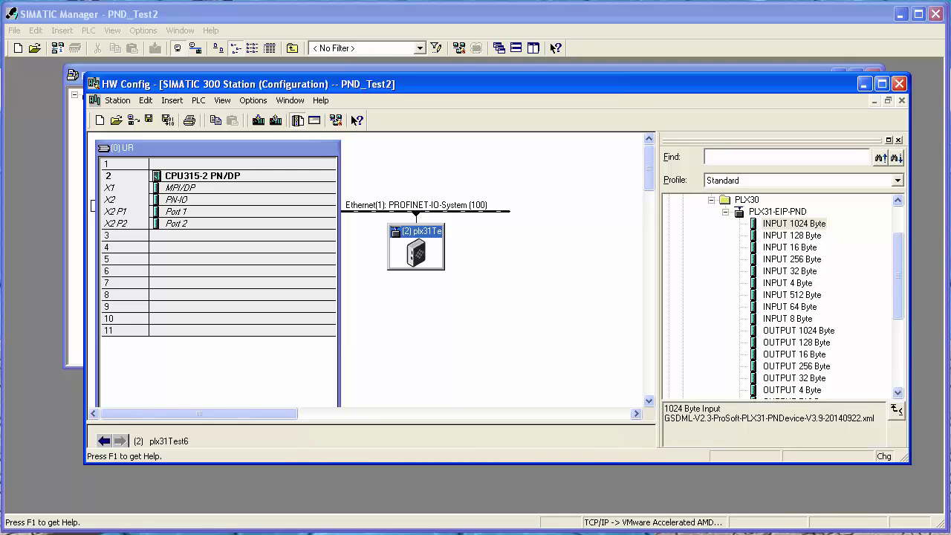
Step: Fill slots 1 to 4 of plx31Test6 with INPUT 256 Byte and OUTPUT 256 Byte modules in alternating order, starting with an input
{"action": "left_click_drag", "start_coordinate": [498, 464], "coordinate": [498, 534]}
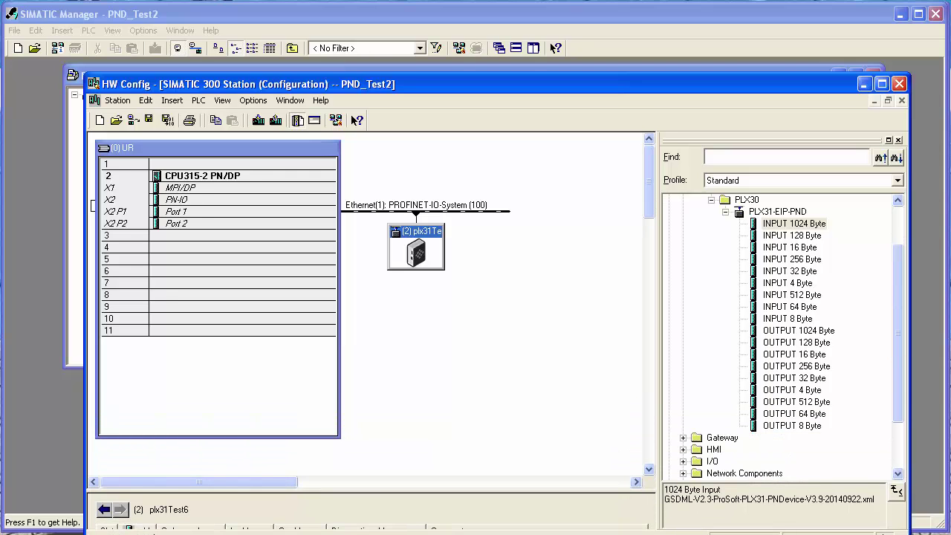
{"action": "left_click_drag", "start_coordinate": [372, 490], "coordinate": [372, 367]}
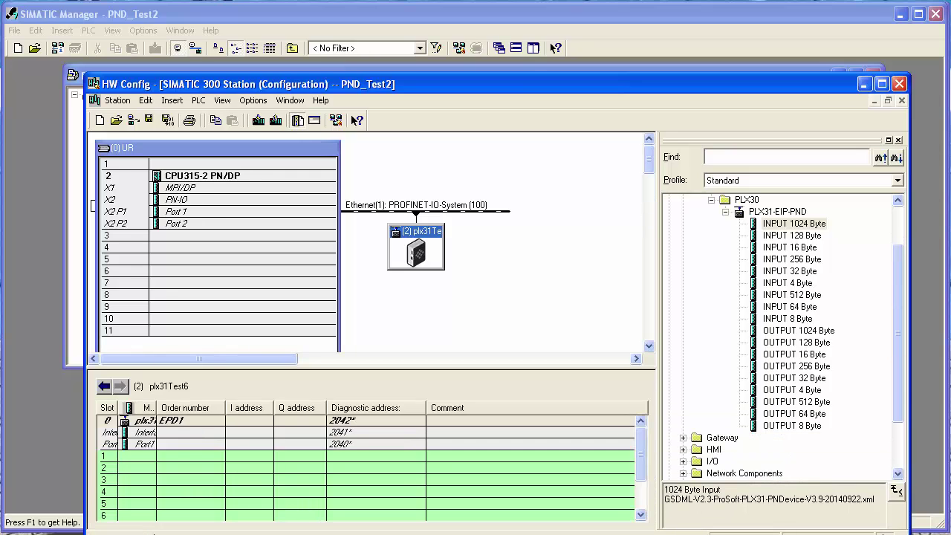
{"action": "left_click_drag", "start_coordinate": [372, 367], "coordinate": [371, 295]}
{"action": "left_click_drag", "start_coordinate": [371, 534], "coordinate": [372, 507]}
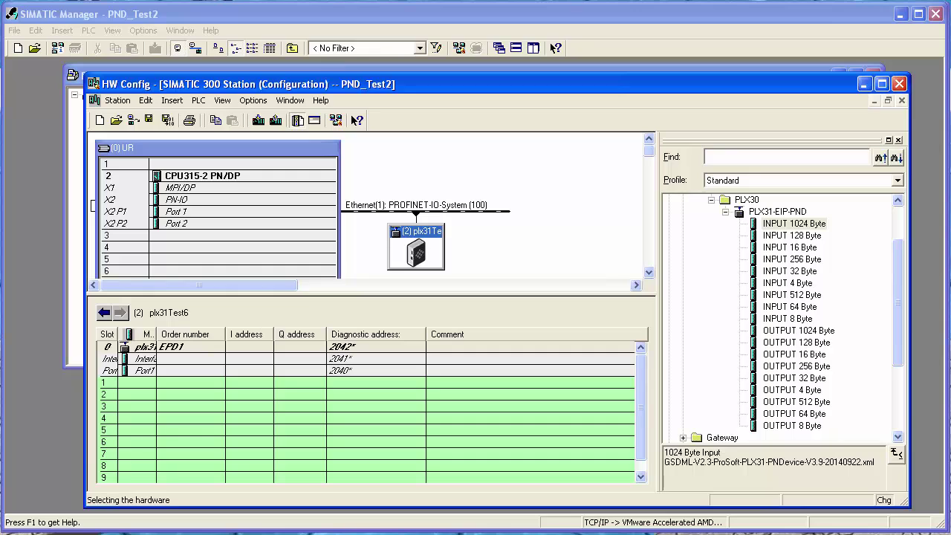
{"action": "left_click_drag", "start_coordinate": [792, 260], "coordinate": [186, 383]}
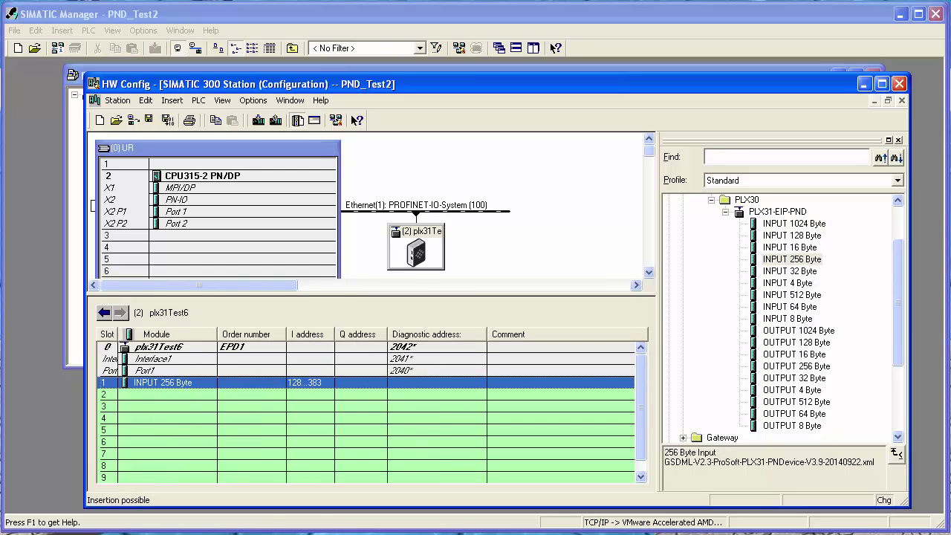
{"action": "left_click_drag", "start_coordinate": [796, 365], "coordinate": [164, 394]}
{"action": "left_click_drag", "start_coordinate": [792, 258], "coordinate": [163, 406]}
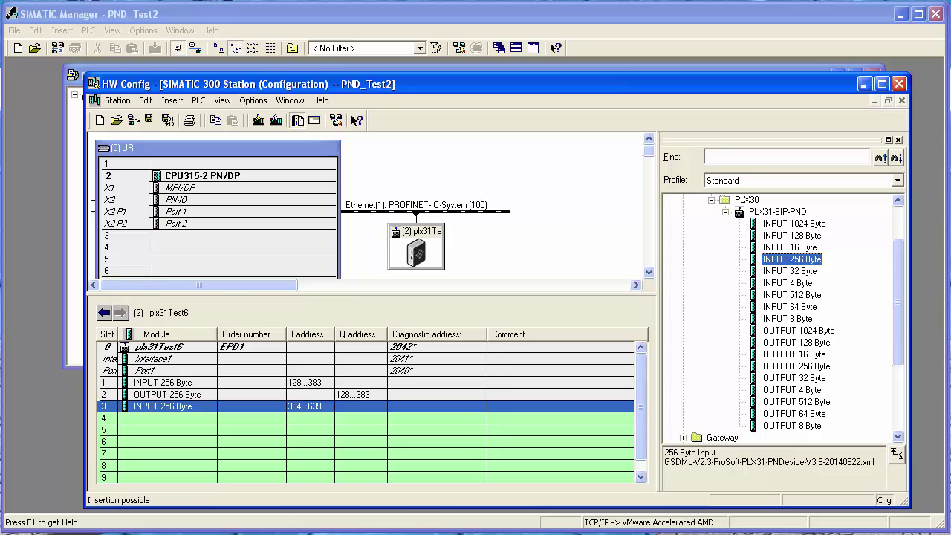
{"action": "left_click", "coordinate": [797, 366]}
{"action": "left_click_drag", "start_coordinate": [796, 366], "coordinate": [167, 418]}
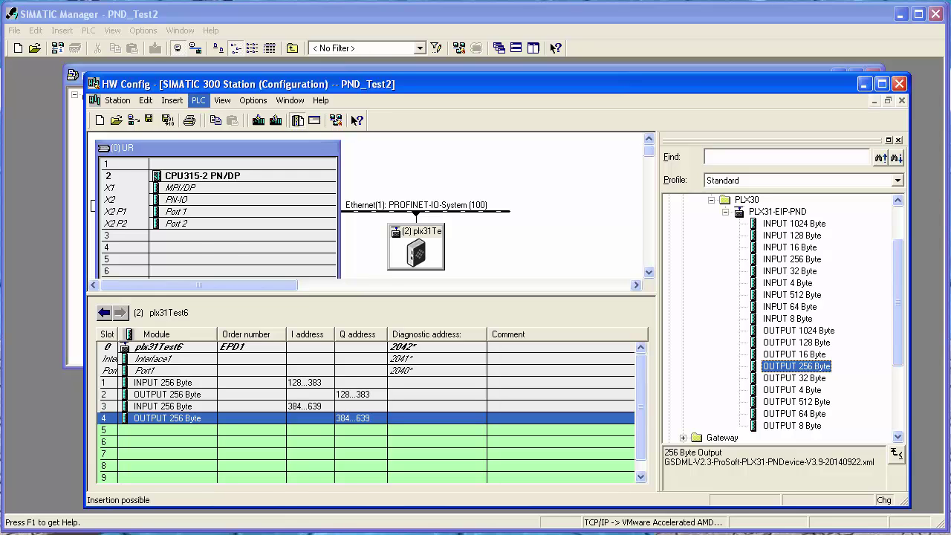
Step: Download the hardware configuration with the gateway's I/O modules to the CPU315-2 PN/DP at 10.12.2.16
{"action": "key", "text": "Down"}
{"action": "key", "text": "Return"}
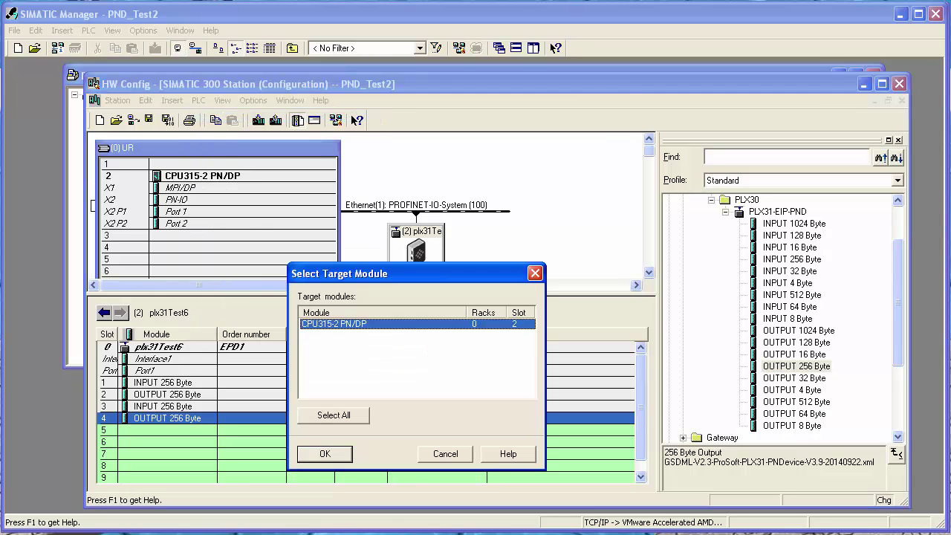
{"action": "key", "text": "Return"}
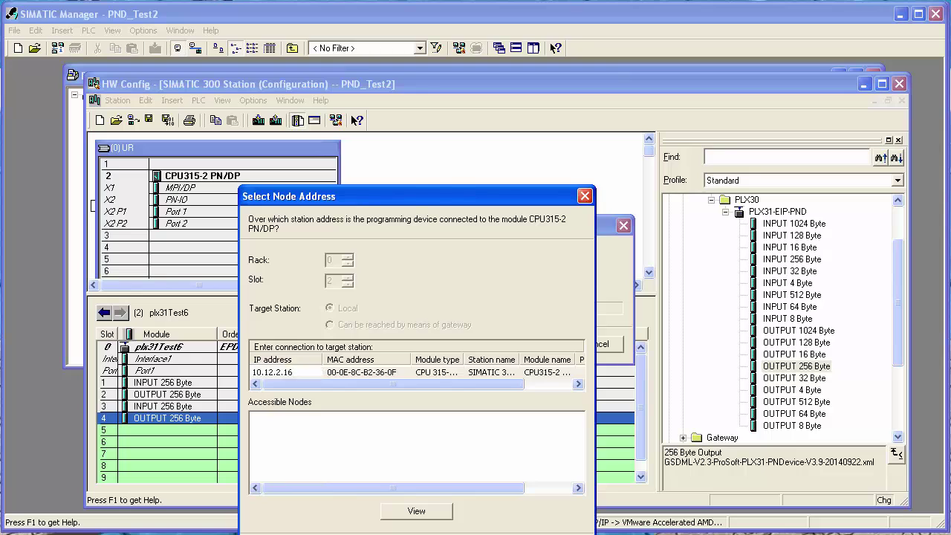
{"action": "key", "text": "Return"}
{"action": "key", "text": "Return"}
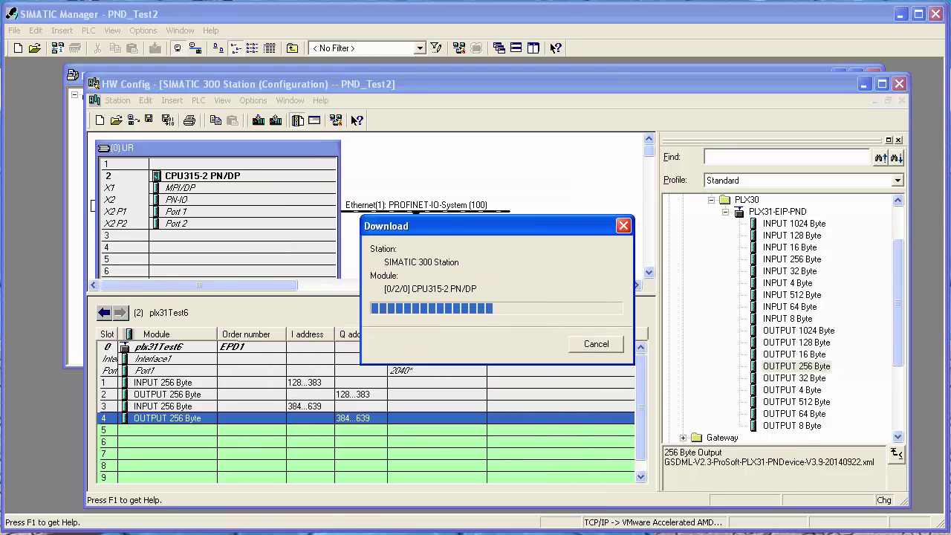
{"action": "key", "text": "Return"}
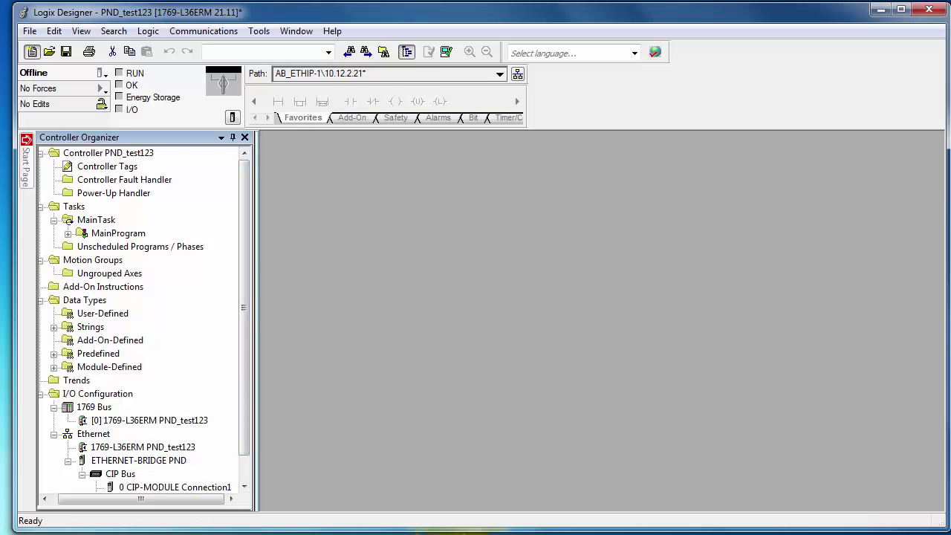
Step: In Logix Designer, create a project named PNDtest6 for the 1769-L36ERM controller, discarding the changes to PND_test123
{"action": "left_click", "coordinate": [30, 51]}
{"action": "type", "text": "PNDtest5"}
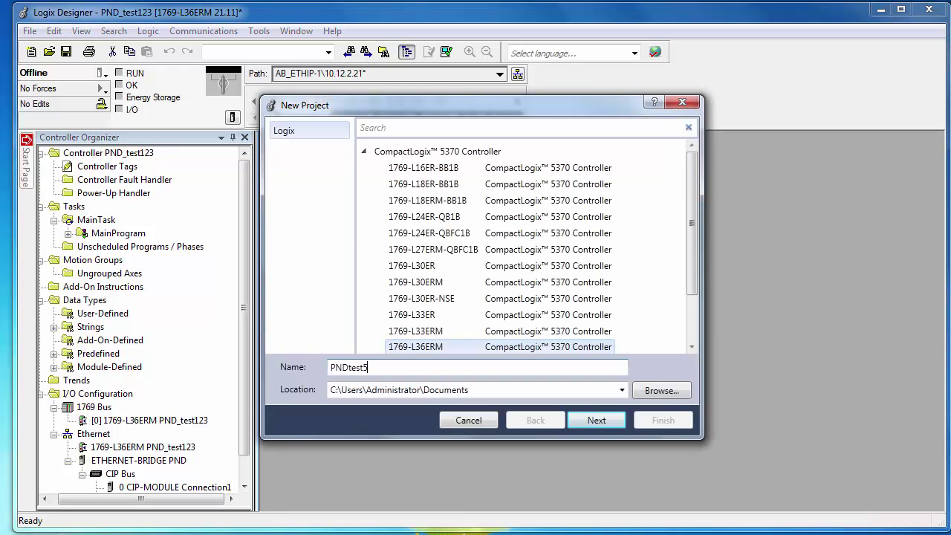
{"action": "key", "text": "BackSpace"}
{"action": "type", "text": "6"}
{"action": "key", "text": "Return"}
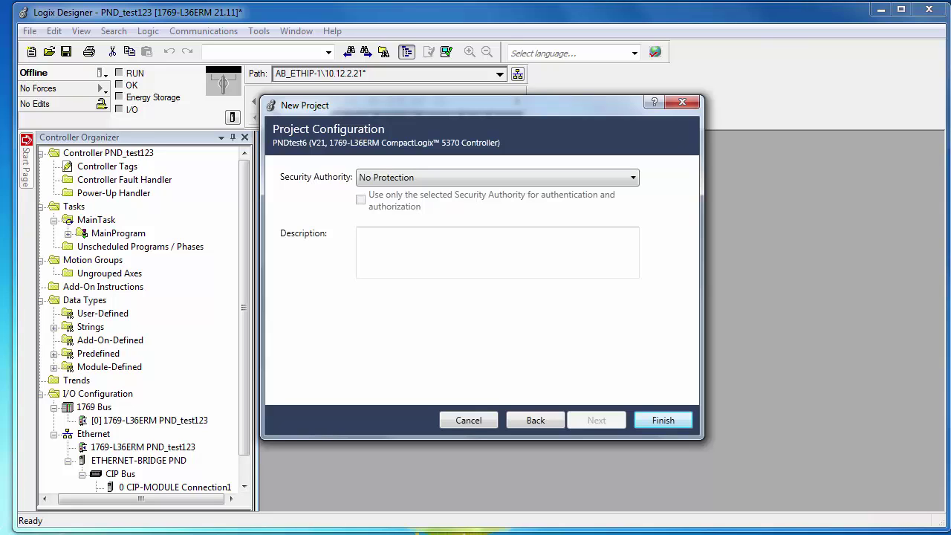
{"action": "key", "text": "Return"}
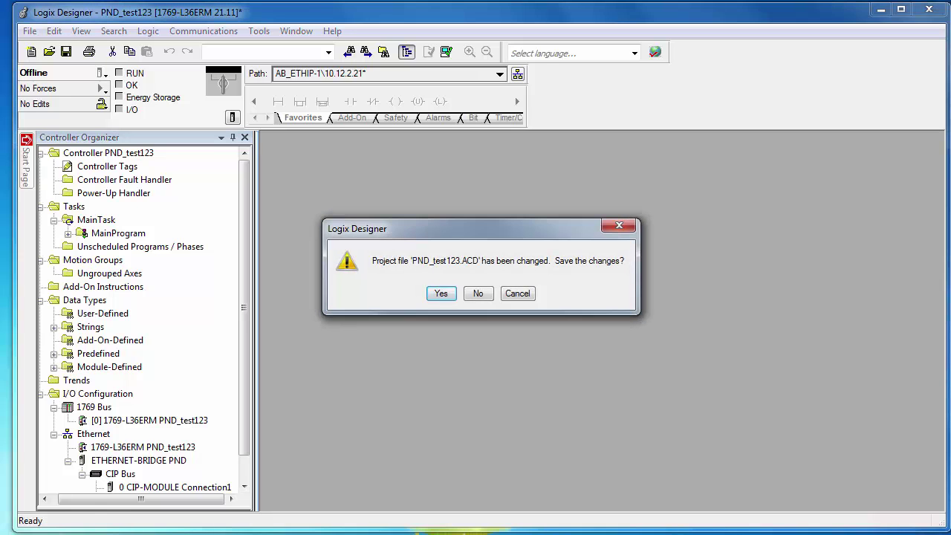
{"action": "left_click", "coordinate": [480, 293]}
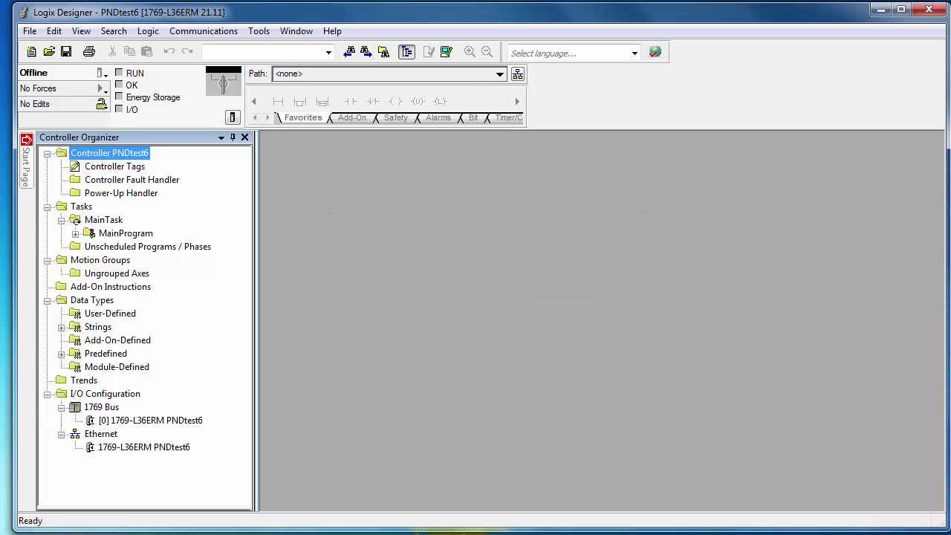
Step: Add a Generic EtherNet/IP CIP Bridge named PND with IP address 10.12.2.10 to the project's Ethernet network
{"action": "right_click", "coordinate": [95, 433]}
{"action": "left_click", "coordinate": [146, 442]}
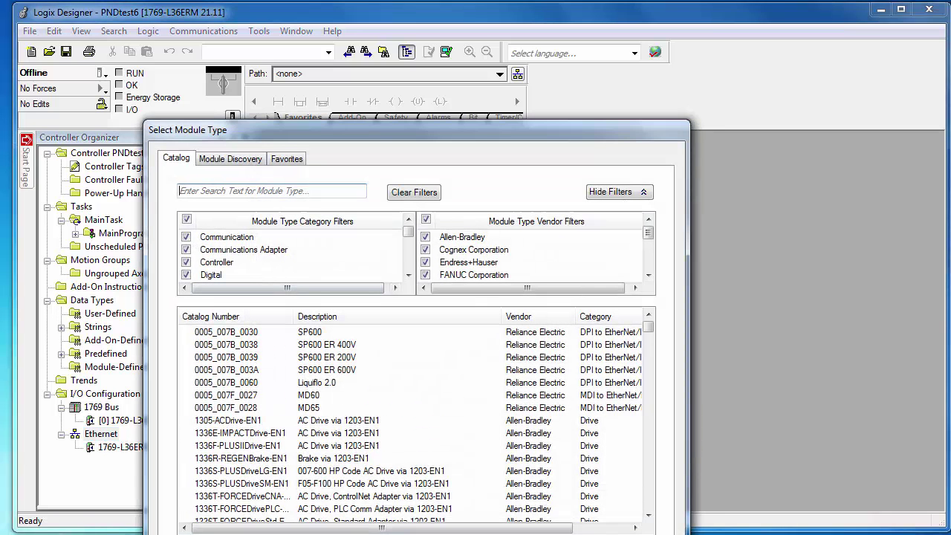
{"action": "left_click_drag", "start_coordinate": [297, 138], "coordinate": [299, 19]}
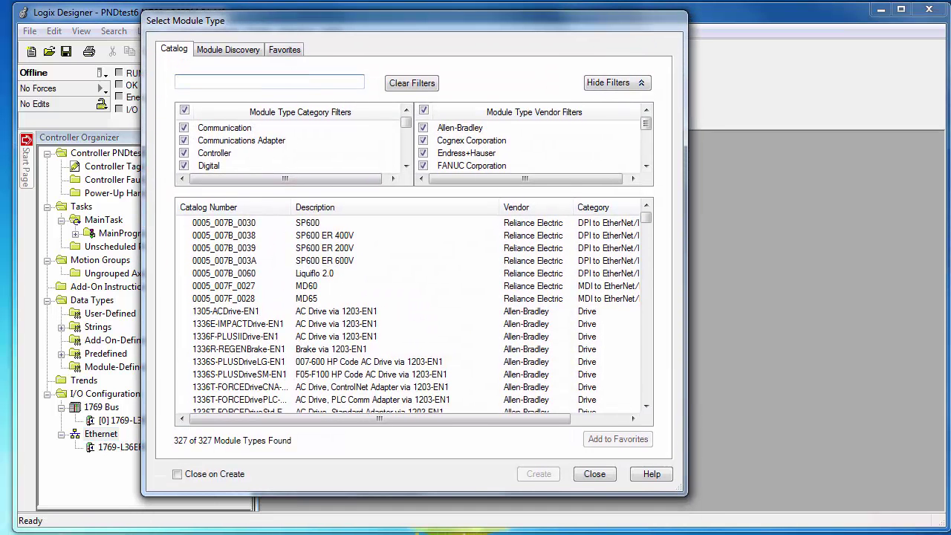
{"action": "type", "text": "generi"}
{"action": "key", "text": "Down"}
{"action": "key", "text": "Return"}
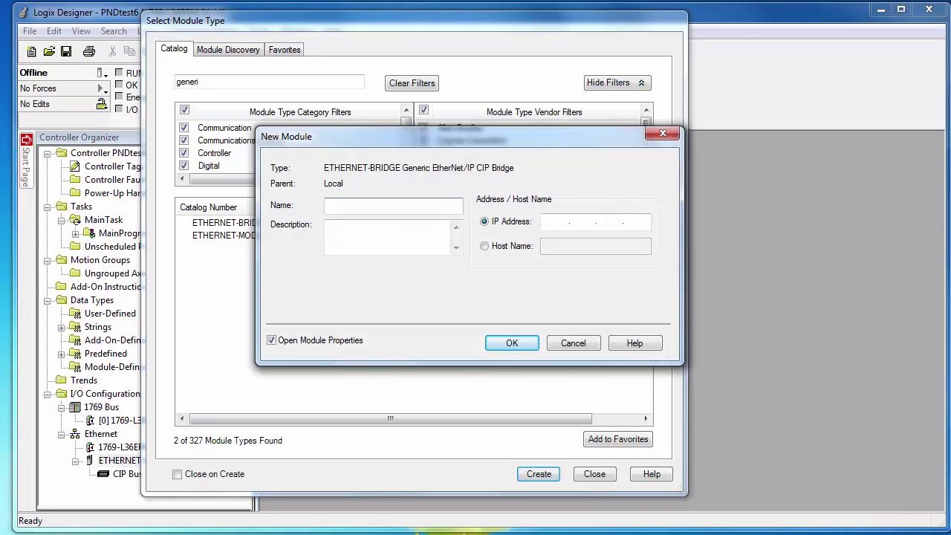
{"action": "type", "text": "PND"}
{"action": "left_click", "coordinate": [556, 222]}
{"action": "type", "text": "10.12.2.10"}
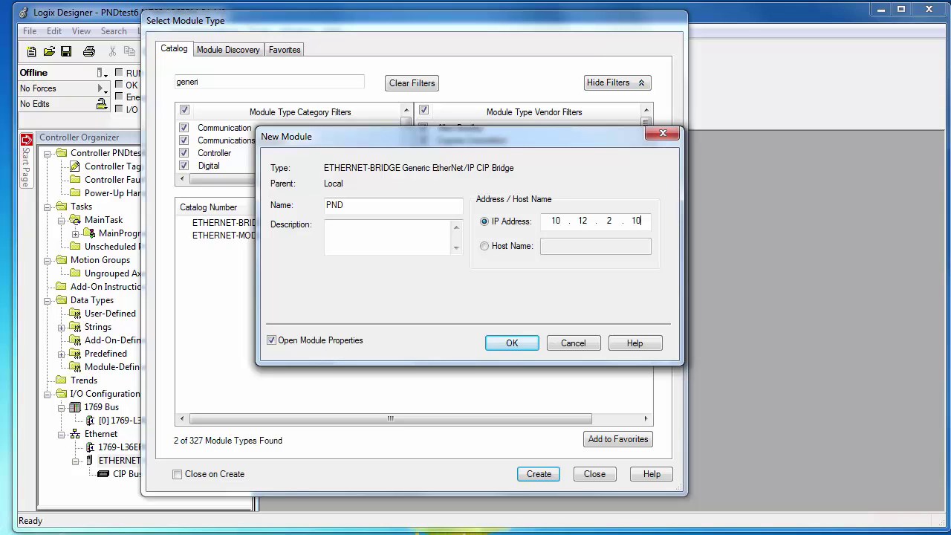
{"action": "key", "text": "Return"}
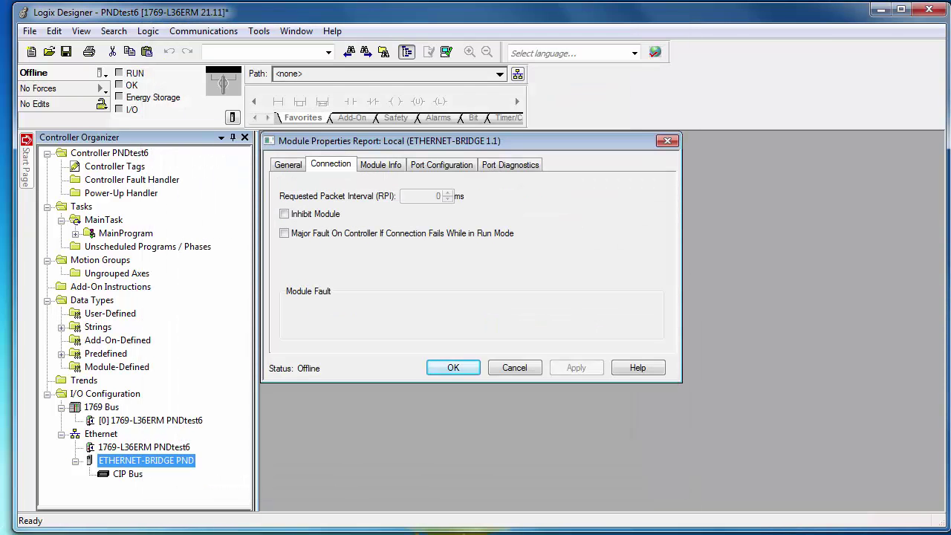
Step: Create a generic CIP module named Connection1 on the PND bridge's CIP bus, using the Data - INT communication format
{"action": "left_click", "coordinate": [126, 474]}
{"action": "right_click", "coordinate": [122, 474]}
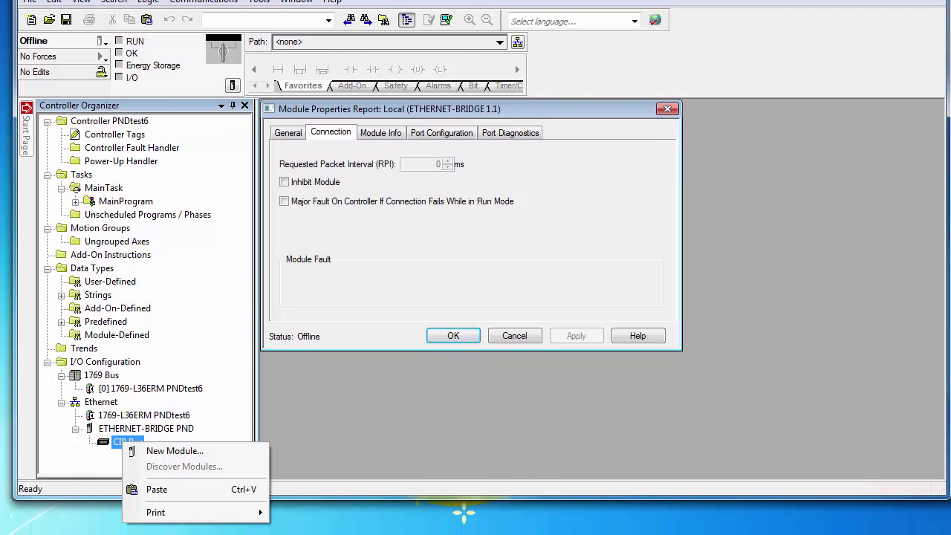
{"action": "key", "text": "Down"}
{"action": "key", "text": "Return"}
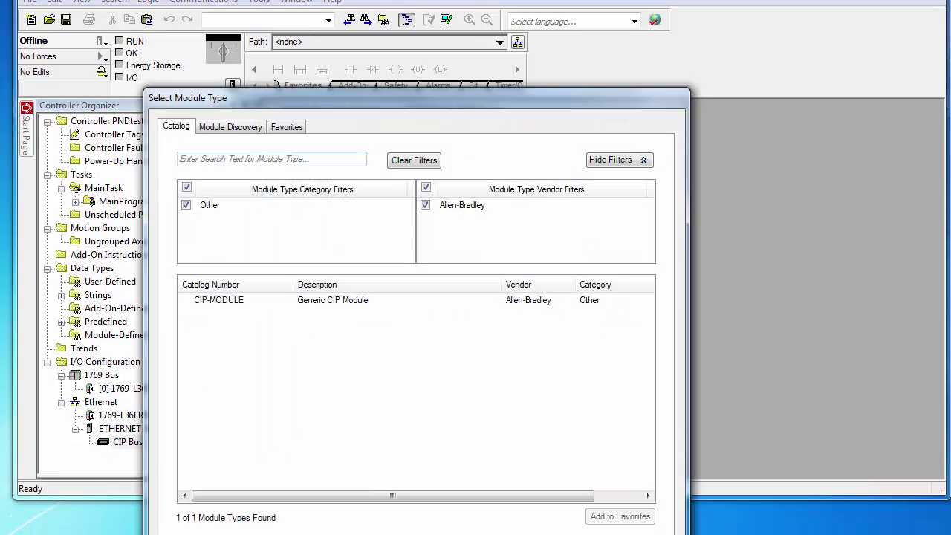
{"action": "left_click_drag", "start_coordinate": [321, 104], "coordinate": [326, 52]}
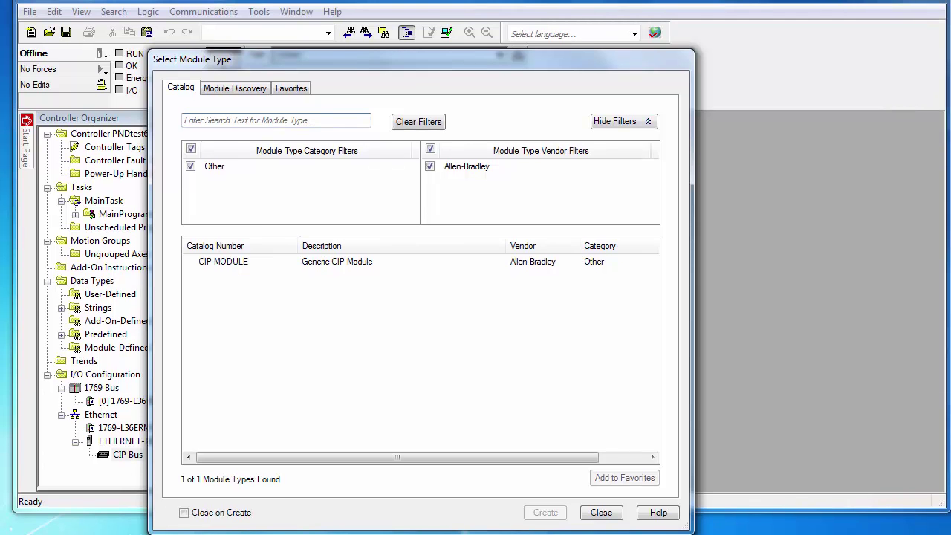
{"action": "left_click", "coordinate": [225, 261]}
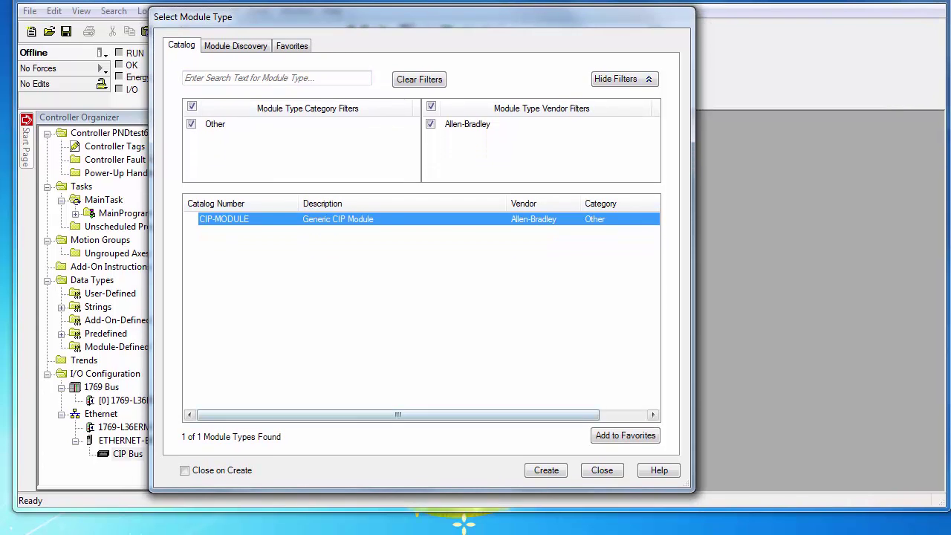
{"action": "key", "text": "Return"}
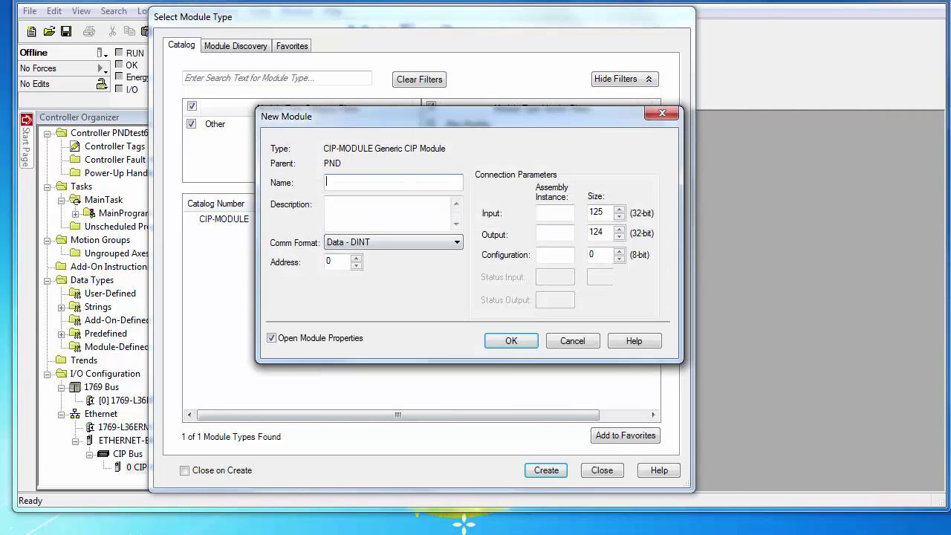
{"action": "type", "text": "Connection1"}
{"action": "left_click", "coordinate": [457, 242]}
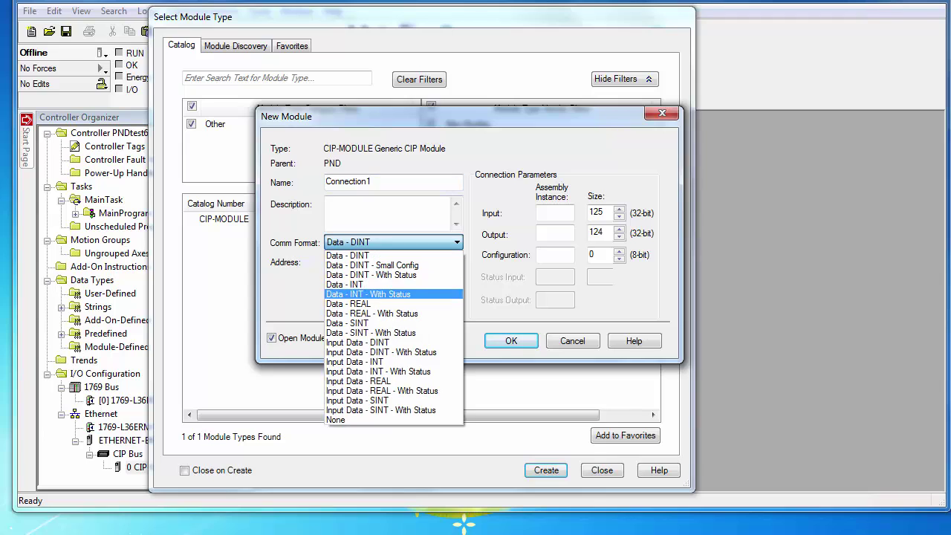
{"action": "left_click", "coordinate": [372, 284]}
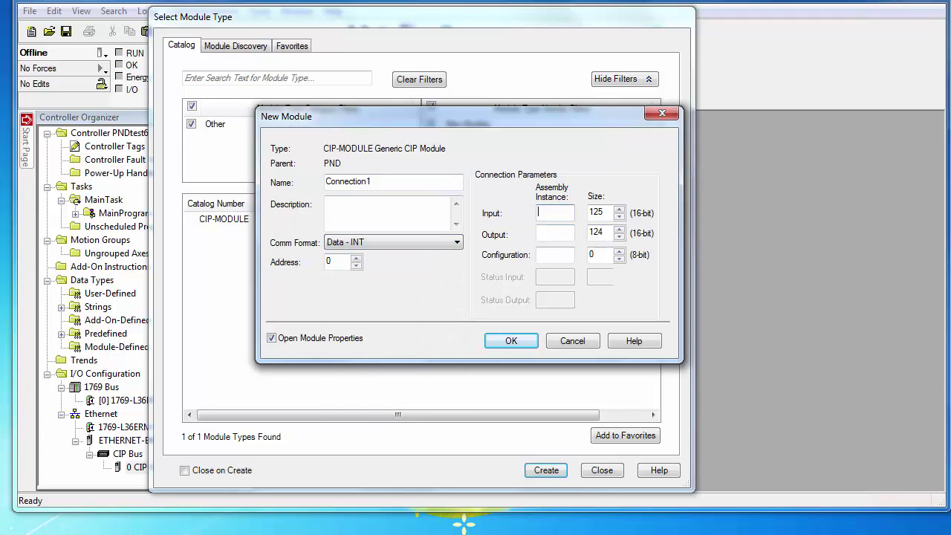
Step: Set Connection1's input, output and configuration assembly instances to 1, 2 and 4, with input and output sizes of 128, and accept the module
{"action": "type", "text": "1"}
{"action": "key", "text": "Tab"}
{"action": "type", "text": "2"}
{"action": "key", "text": "Tab"}
{"action": "type", "text": "4"}
{"action": "key", "text": "Tab"}
{"action": "key", "text": "BackSpace"}
{"action": "type", "text": "8"}
{"action": "key", "text": "Tab"}
{"action": "key", "text": "BackSpace"}
{"action": "key", "text": "BackSpace"}
{"action": "type", "text": "28"}
{"action": "key", "text": "Return"}
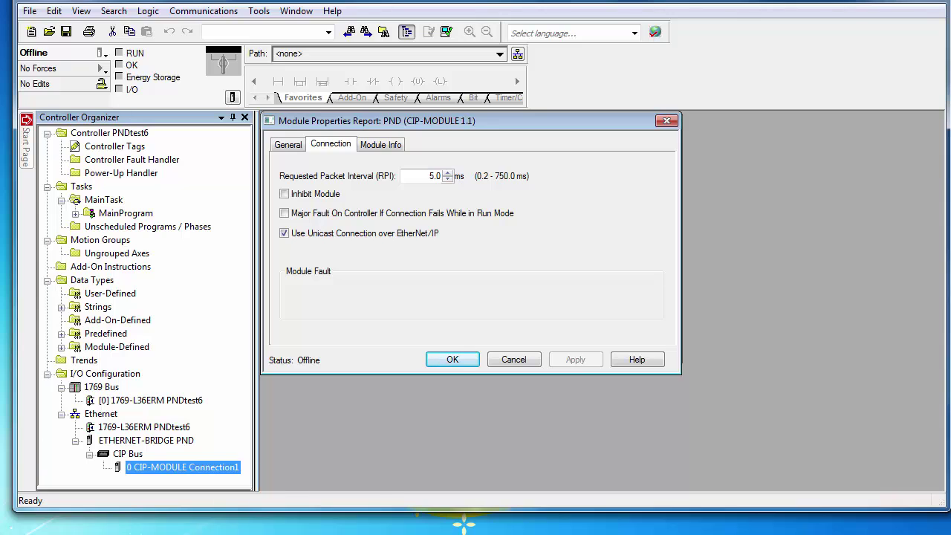
Step: Copy the Connection1 CIP module and paste a duplicate onto the same CIP bus
{"action": "right_click", "coordinate": [215, 467]}
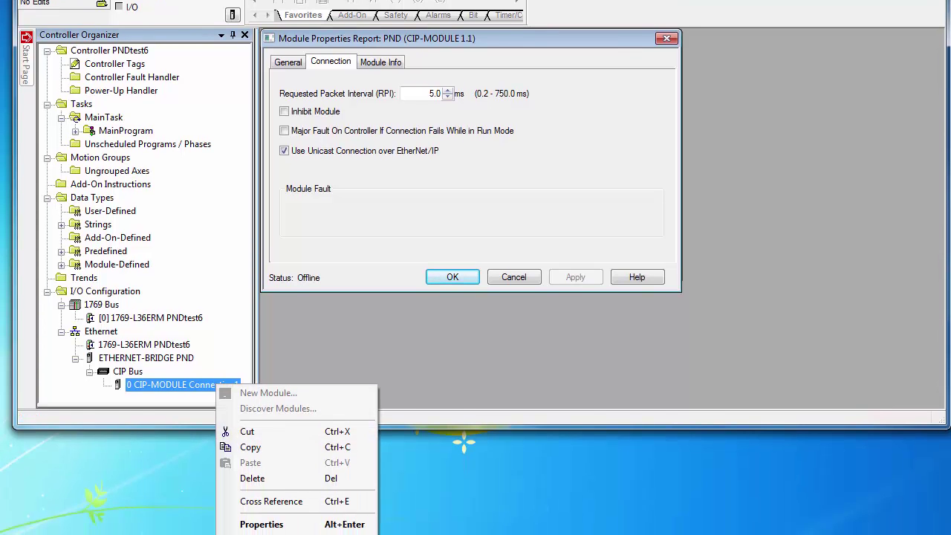
{"action": "left_click", "coordinate": [250, 530]}
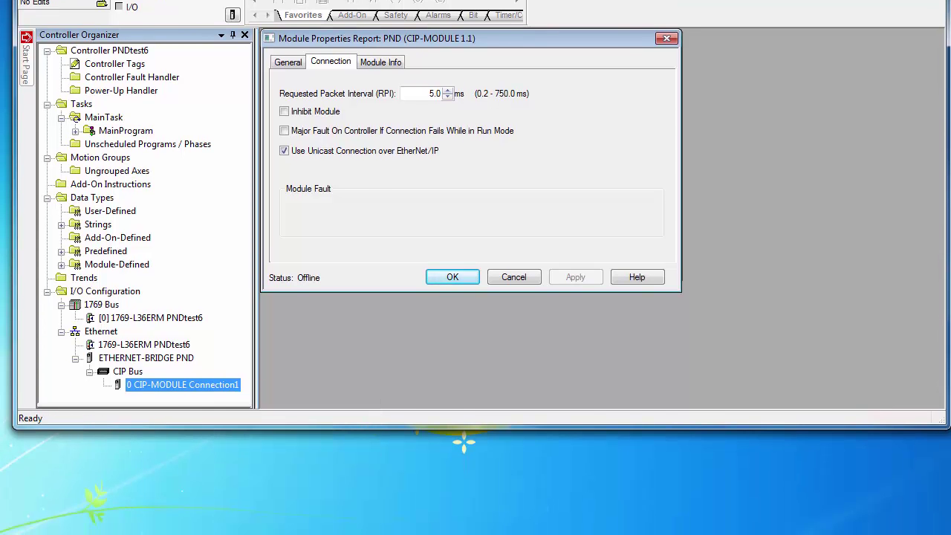
{"action": "left_click", "coordinate": [128, 372]}
{"action": "right_click", "coordinate": [128, 371]}
{"action": "left_click", "coordinate": [149, 420]}
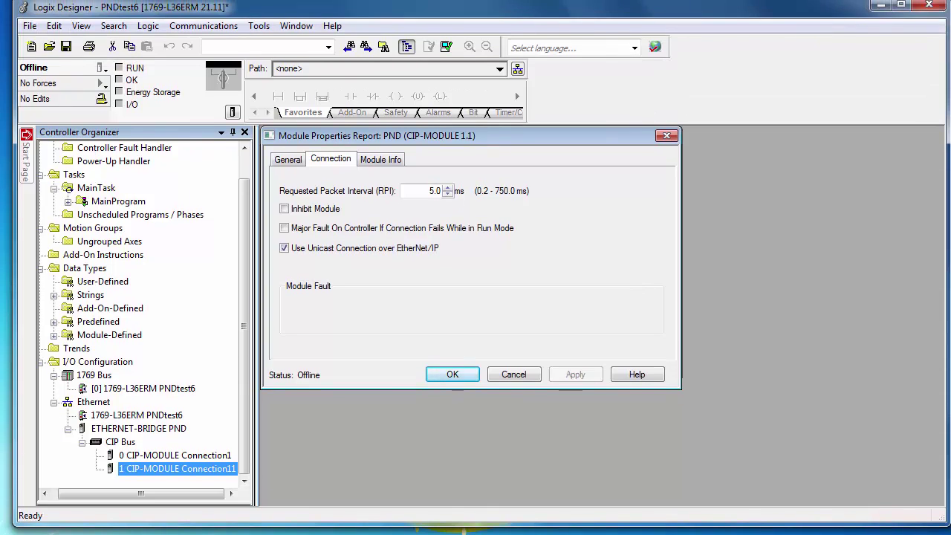
Step: Accept the duplicated CIP module's properties and select the 1769-L36ERM at 10.12.2.21 under AB_ETHIP-1 as the communication target
{"action": "left_click", "coordinate": [452, 374]}
{"action": "left_click", "coordinate": [452, 362]}
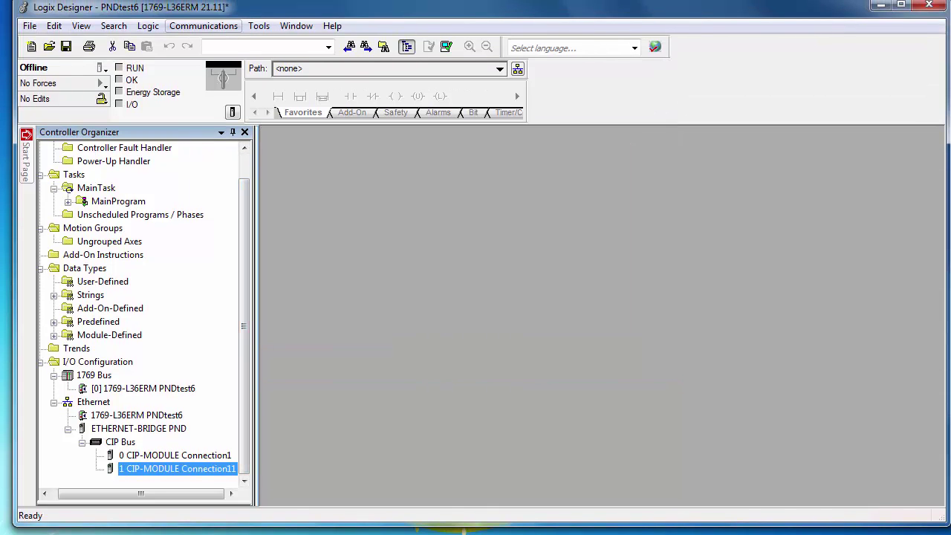
{"action": "left_click", "coordinate": [203, 25]}
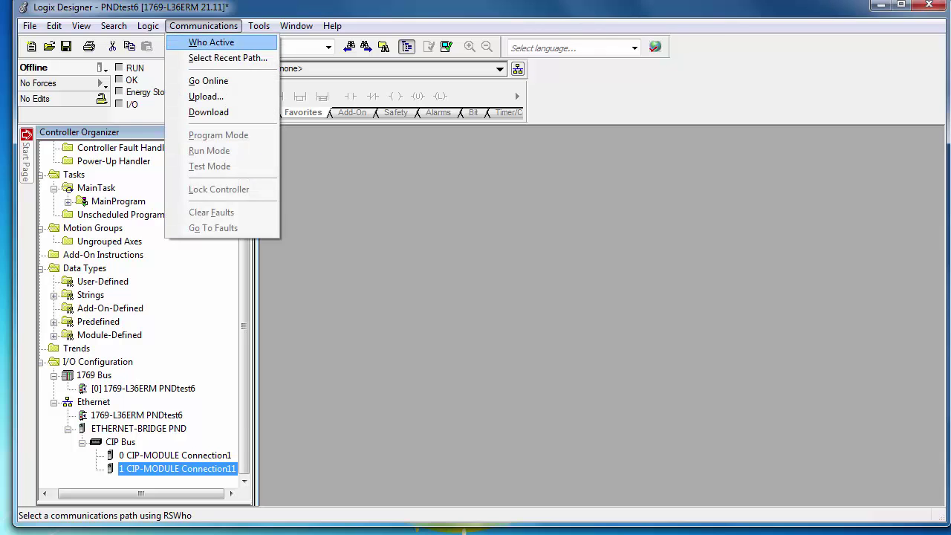
{"action": "left_click", "coordinate": [211, 42]}
{"action": "left_click", "coordinate": [177, 230]}
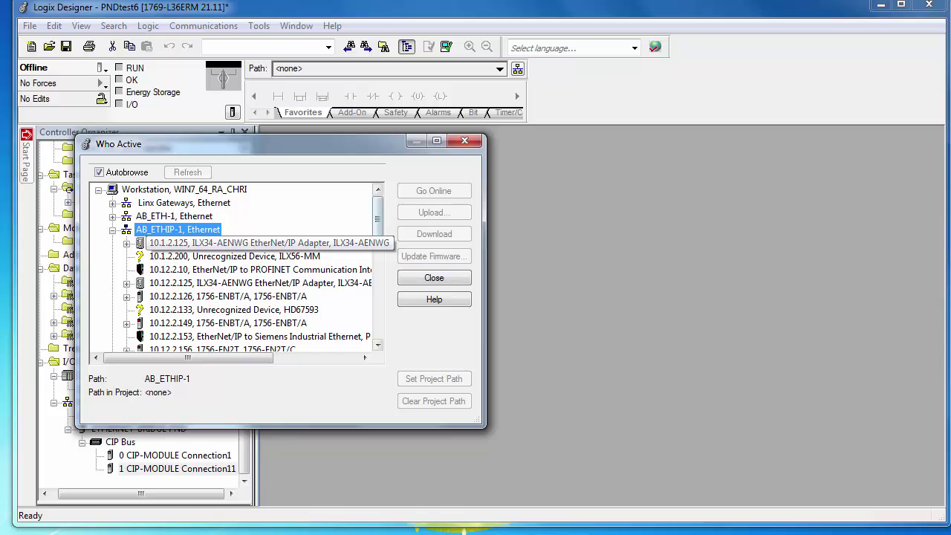
{"action": "left_click_drag", "start_coordinate": [378, 220], "coordinate": [378, 251]}
{"action": "left_click", "coordinate": [223, 296]}
Step: Download the PNDtest6 project to the selected controller and set its mode back to Remote Run
{"action": "left_click", "coordinate": [434, 234]}
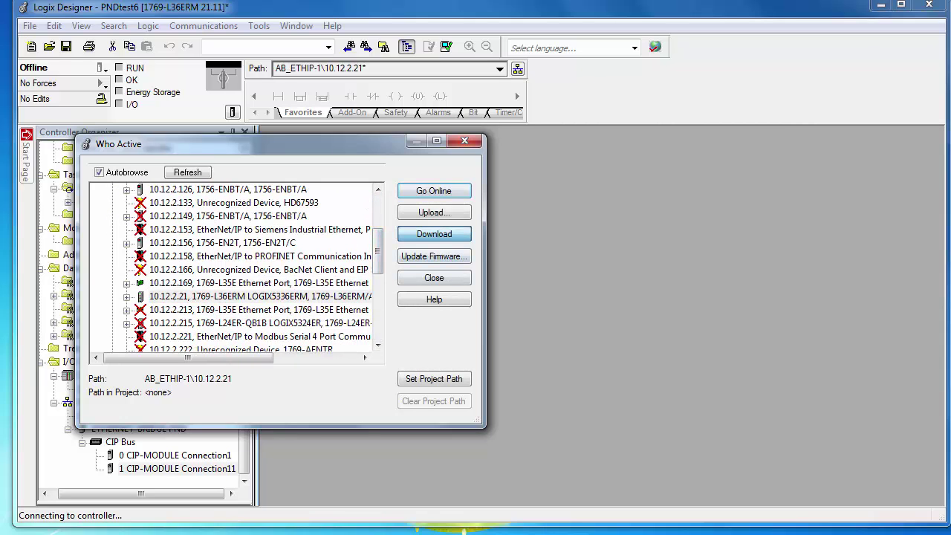
{"action": "left_click", "coordinate": [434, 233]}
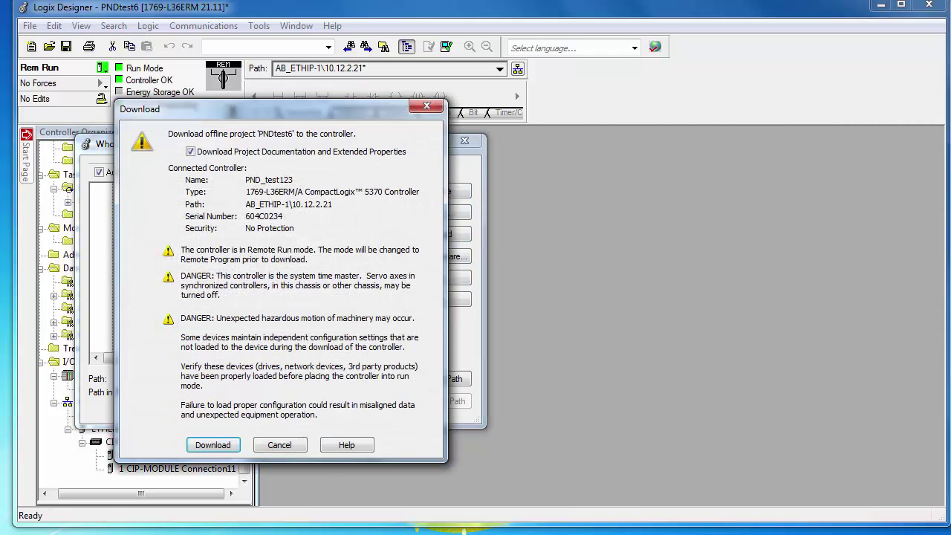
{"action": "left_click", "coordinate": [213, 444]}
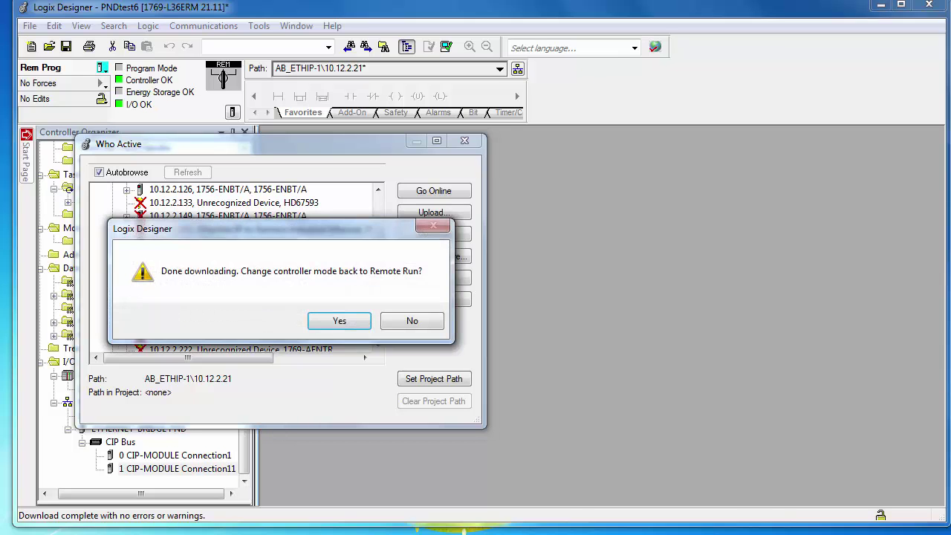
{"action": "key", "text": "Return"}
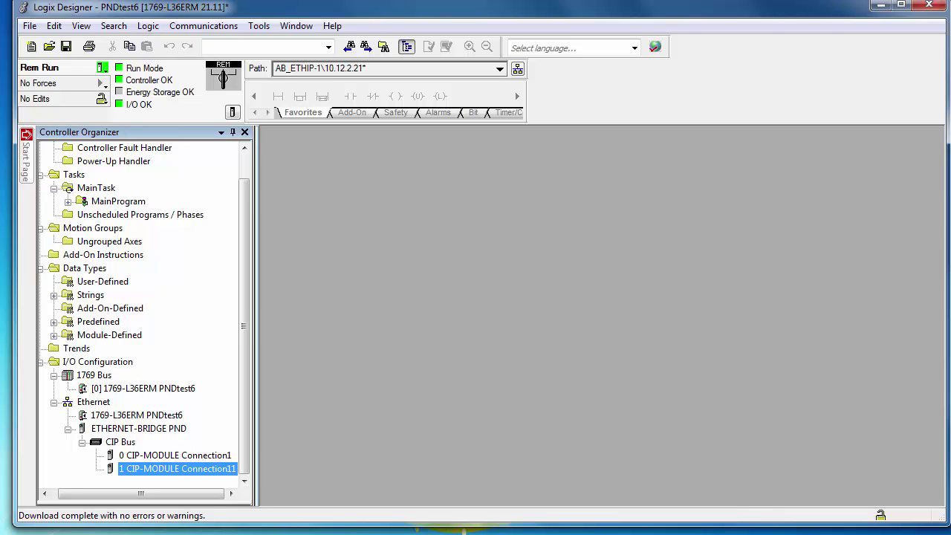
Step: Open the controller tags for monitoring and expand the PND:0:O.Data output array
{"action": "left_click", "coordinate": [244, 165]}
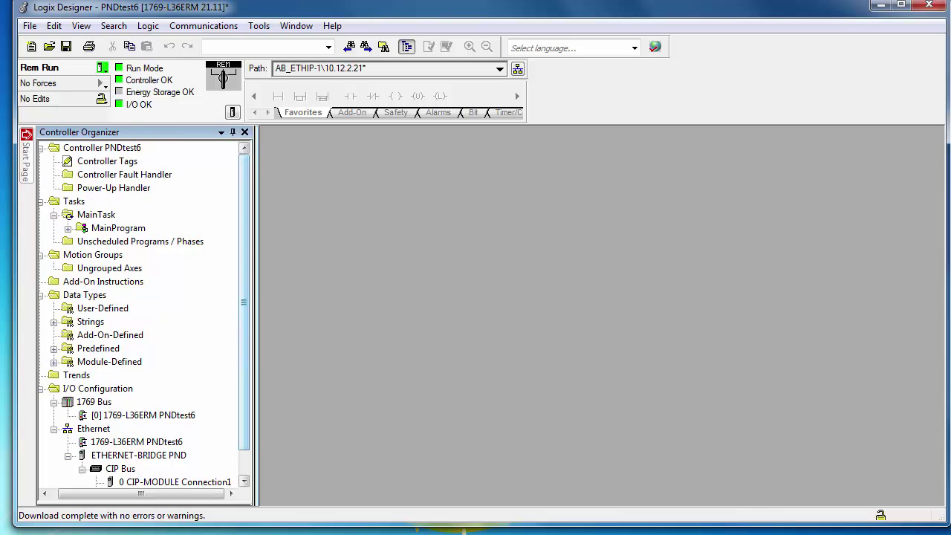
{"action": "double_click", "coordinate": [107, 162]}
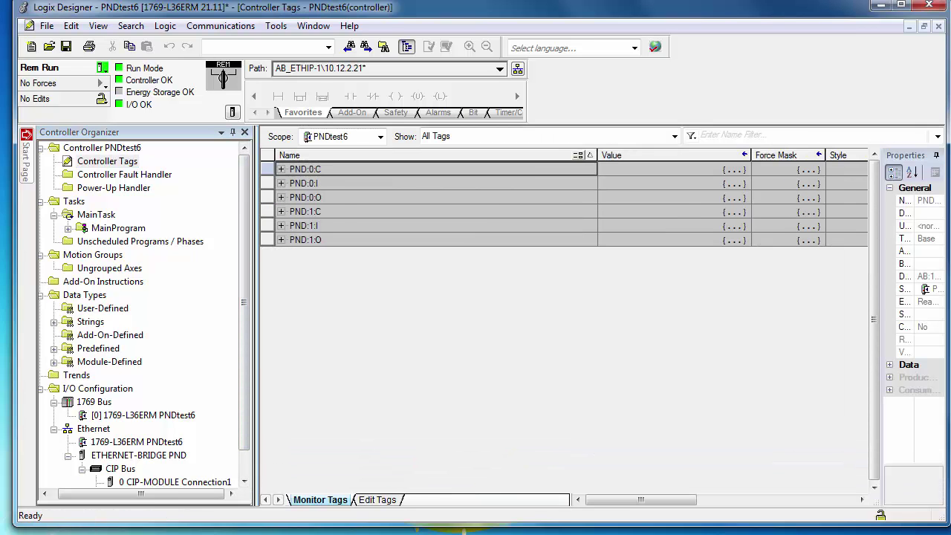
{"action": "left_click", "coordinate": [282, 198]}
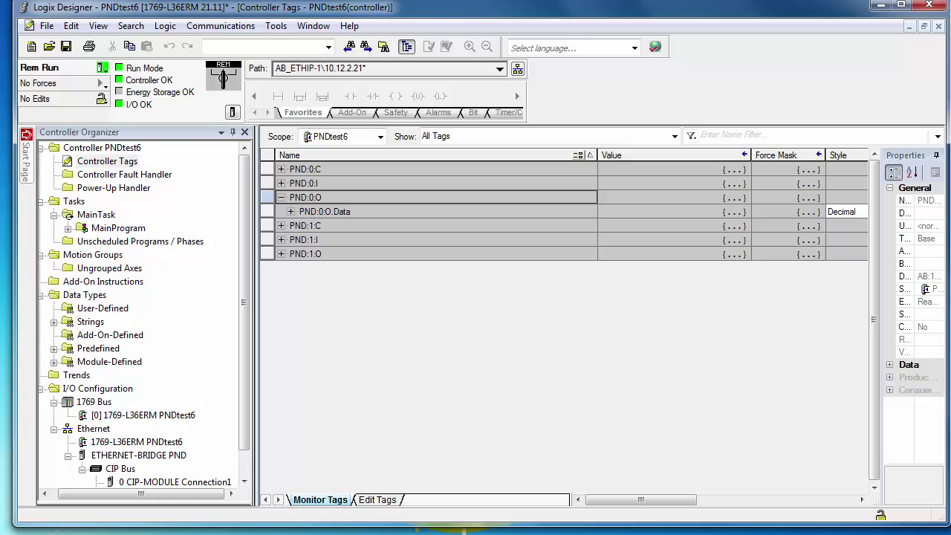
{"action": "left_click", "coordinate": [291, 211]}
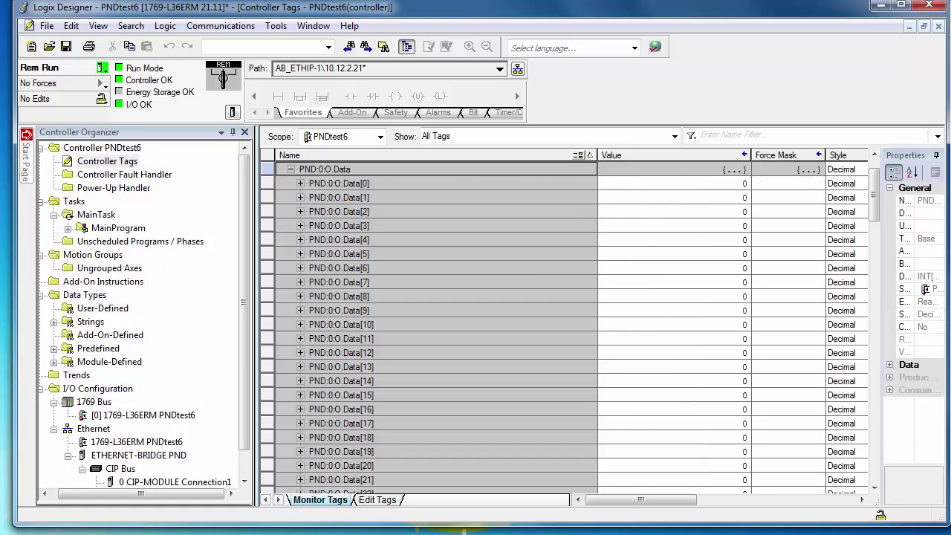
Step: Set PND:0:O.Data[0] to 1234, Data[1] to 4321, Data[2] to 2222 and Data[3] to 1111
{"action": "left_click", "coordinate": [735, 183]}
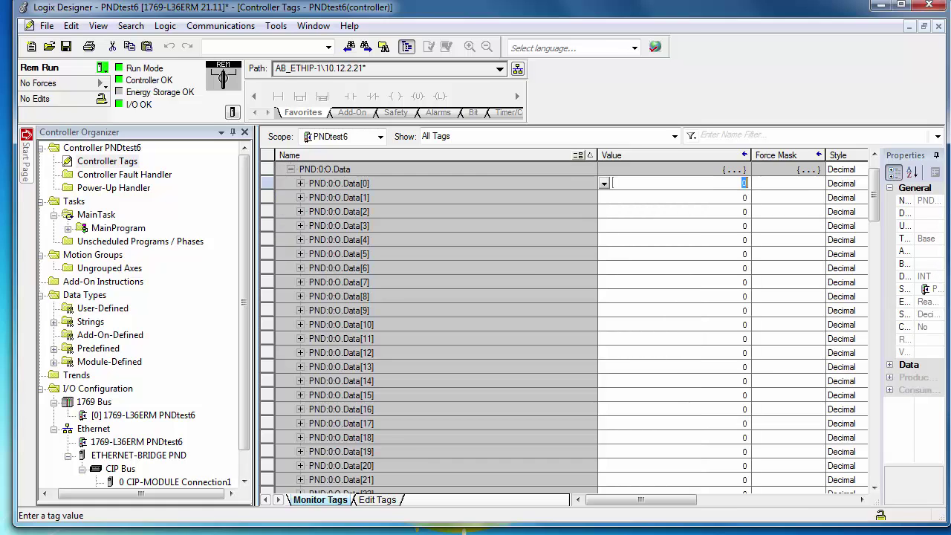
{"action": "type", "text": "1234"}
{"action": "key", "text": "Return"}
{"action": "left_click", "coordinate": [736, 197]}
{"action": "type", "text": "4321"}
{"action": "key", "text": "Return"}
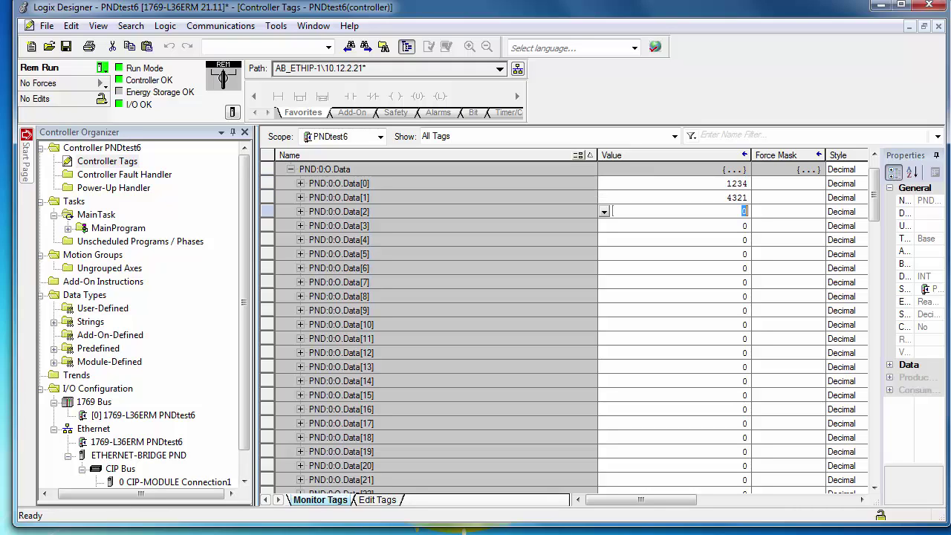
{"action": "type", "text": "2222"}
{"action": "key", "text": "Return"}
{"action": "type", "text": "1111"}
{"action": "key", "text": "Up"}
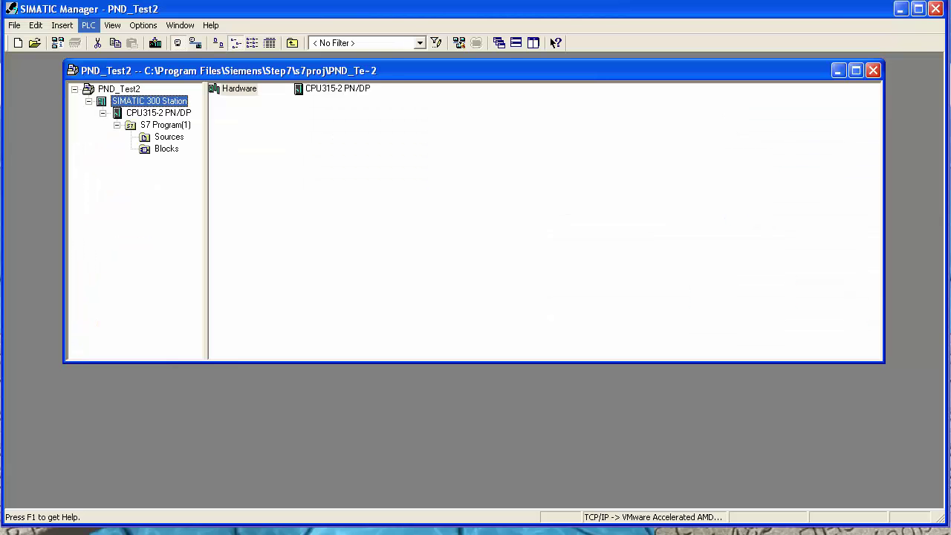
Step: Switch to SIMATIC Manager, open a Monitor/Modify Variables table for the SIMATIC 300 Station and check the gateway's I/O addresses in HW Config
{"action": "left_click", "coordinate": [89, 25]}
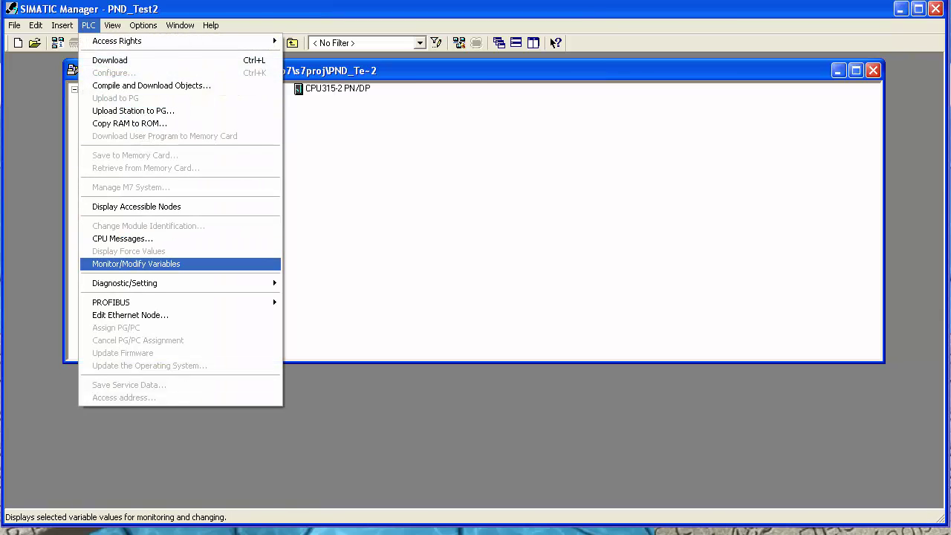
{"action": "left_click", "coordinate": [136, 264]}
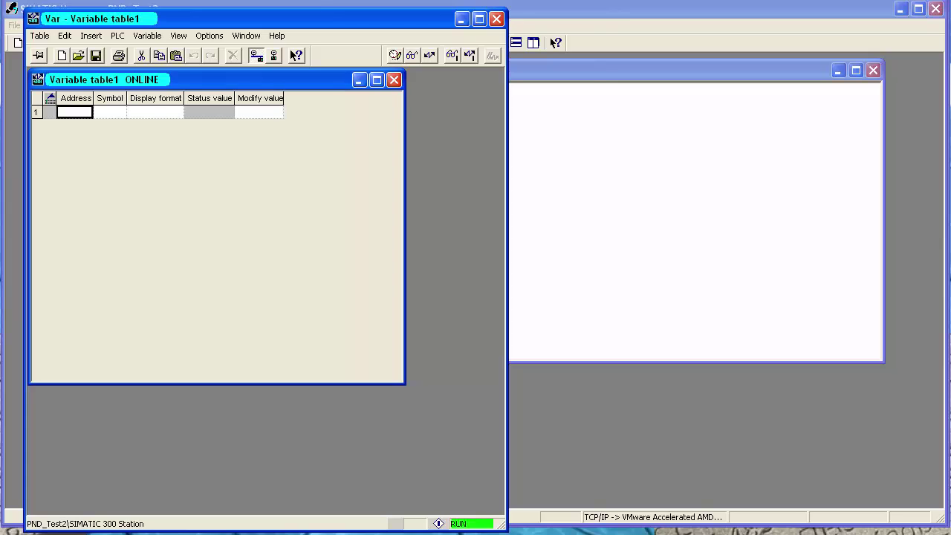
{"action": "left_click_drag", "start_coordinate": [245, 19], "coordinate": [539, 76]}
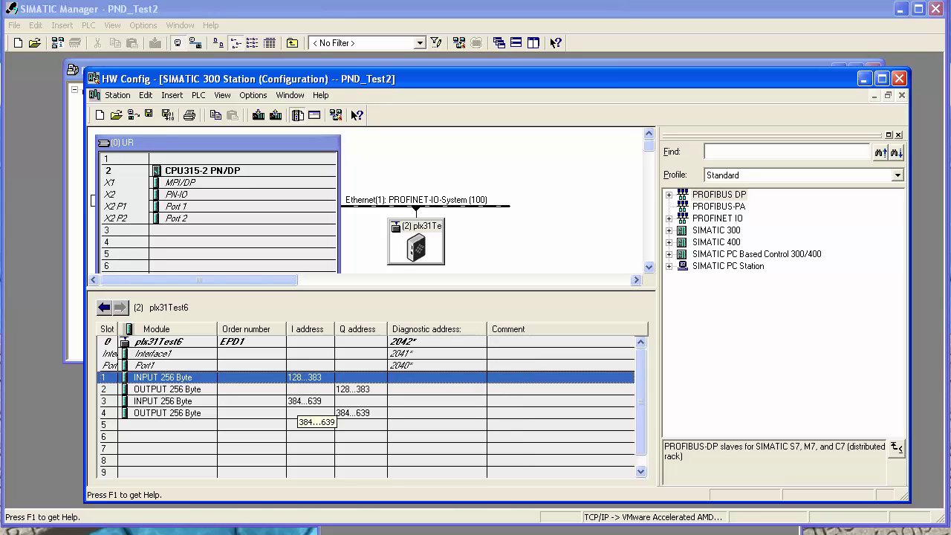
{"action": "left_click_drag", "start_coordinate": [315, 421], "coordinate": [315, 420]}
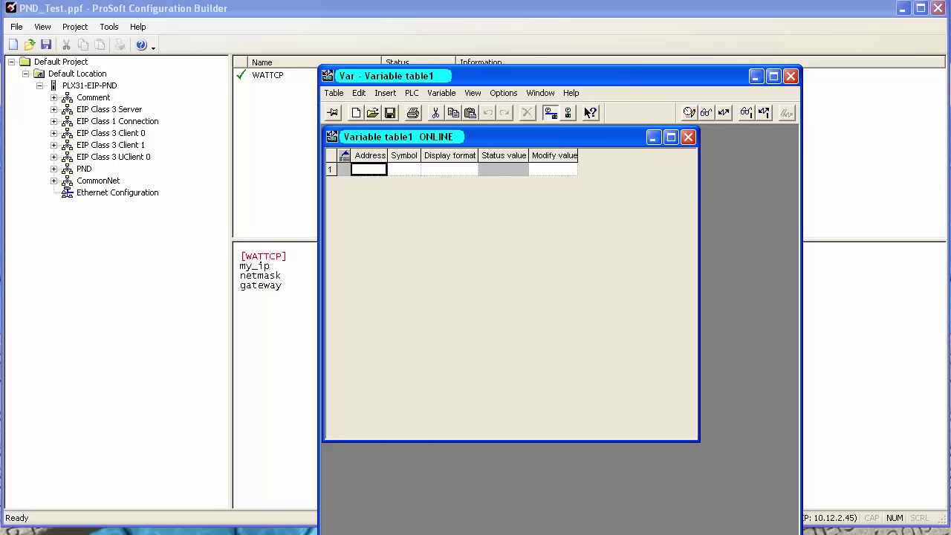
{"action": "left_click_drag", "start_coordinate": [461, 76], "coordinate": [223, 65]}
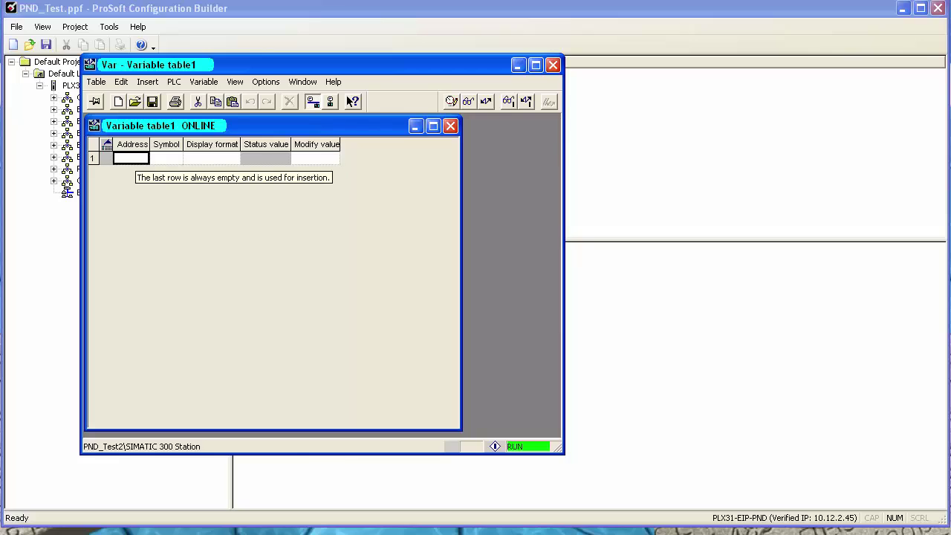
Step: Enter PIW 128 as the first address in the variable table
{"action": "type", "text": "PI"}
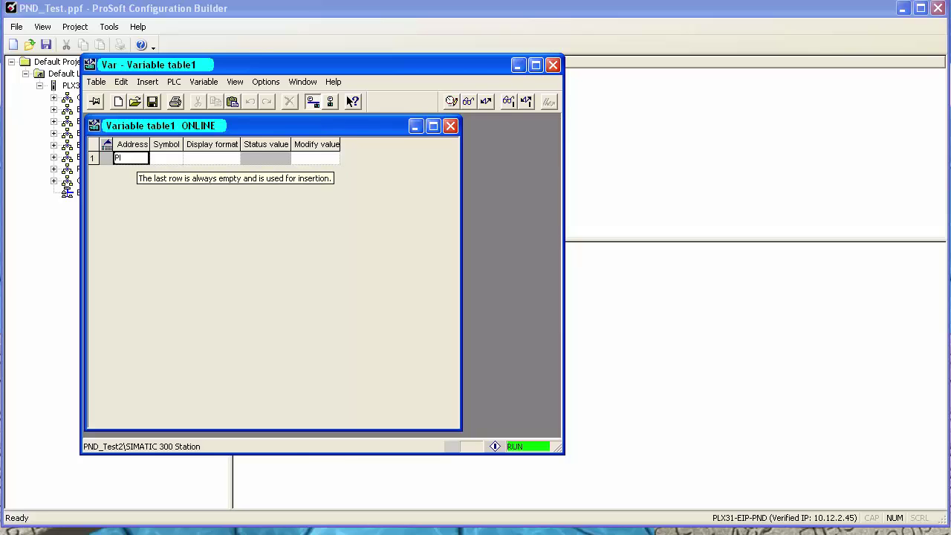
{"action": "type", "text": "W128"}
{"action": "key", "text": "Return"}
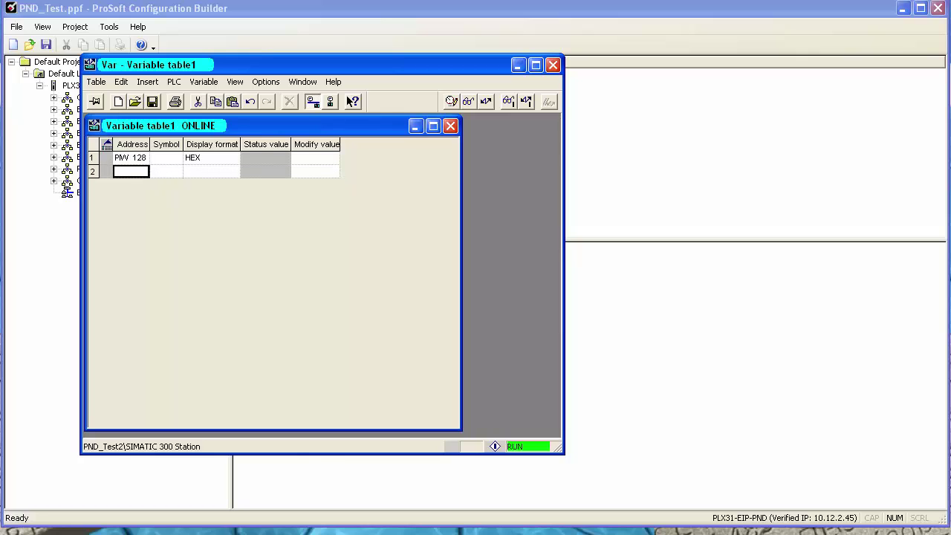
Step: Insert a range of 5 input words starting at PIW130 in DEC display format below the first row
{"action": "left_click", "coordinate": [124, 158]}
{"action": "right_click", "coordinate": [124, 157]}
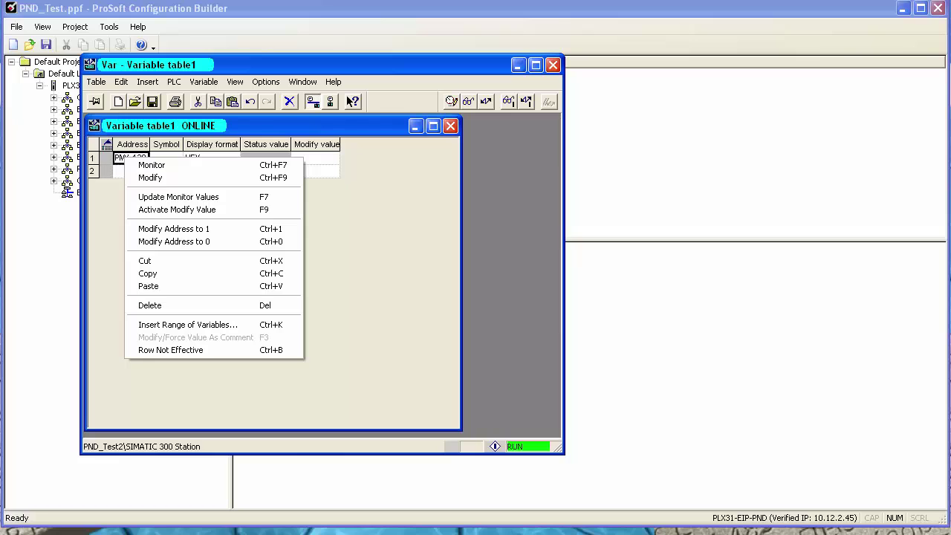
{"action": "left_click", "coordinate": [119, 171]}
{"action": "right_click", "coordinate": [119, 171]}
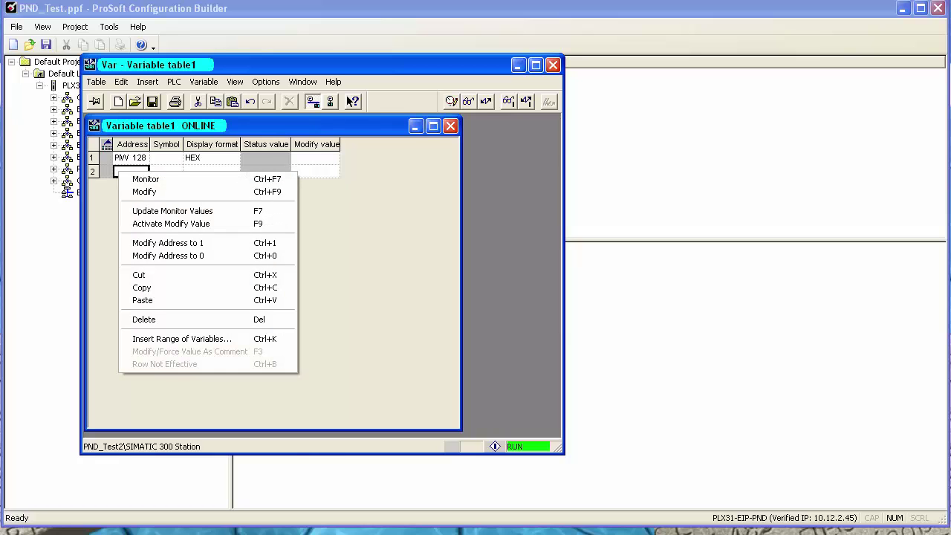
{"action": "left_click", "coordinate": [183, 338]}
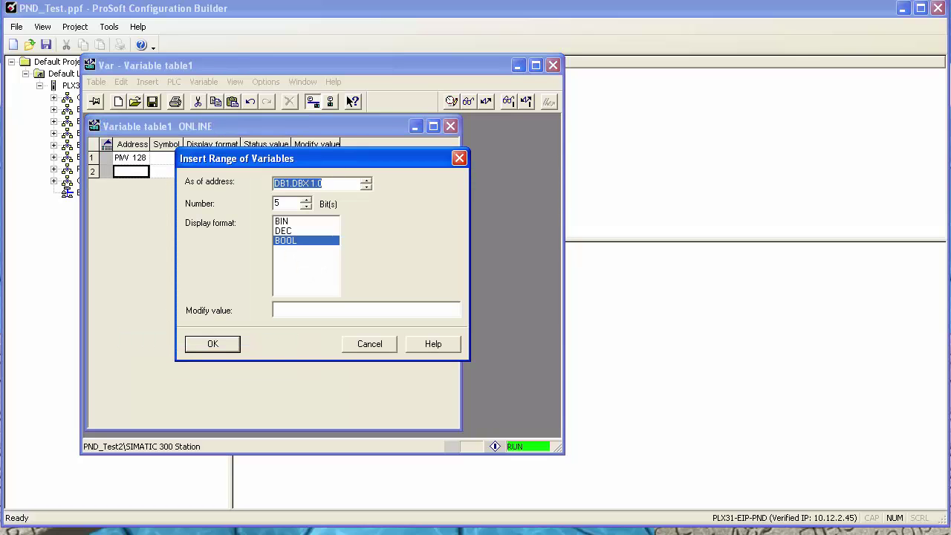
{"action": "left_click", "coordinate": [284, 231]}
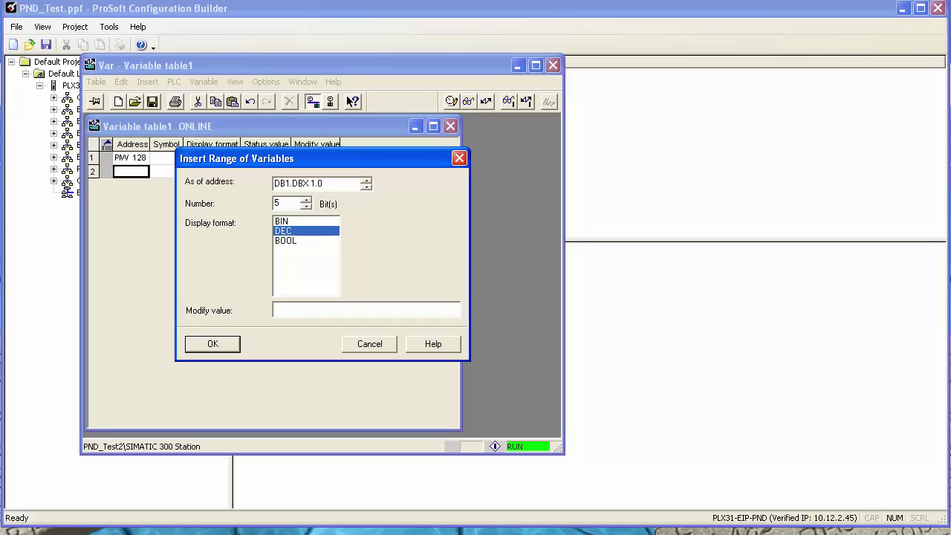
{"action": "left_click_drag", "start_coordinate": [322, 184], "coordinate": [274, 184]}
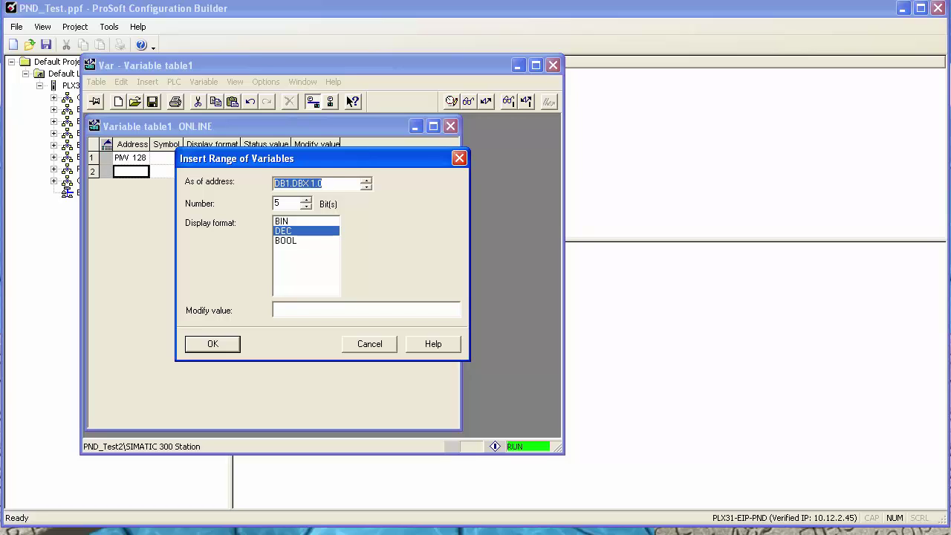
{"action": "type", "text": "PIW"}
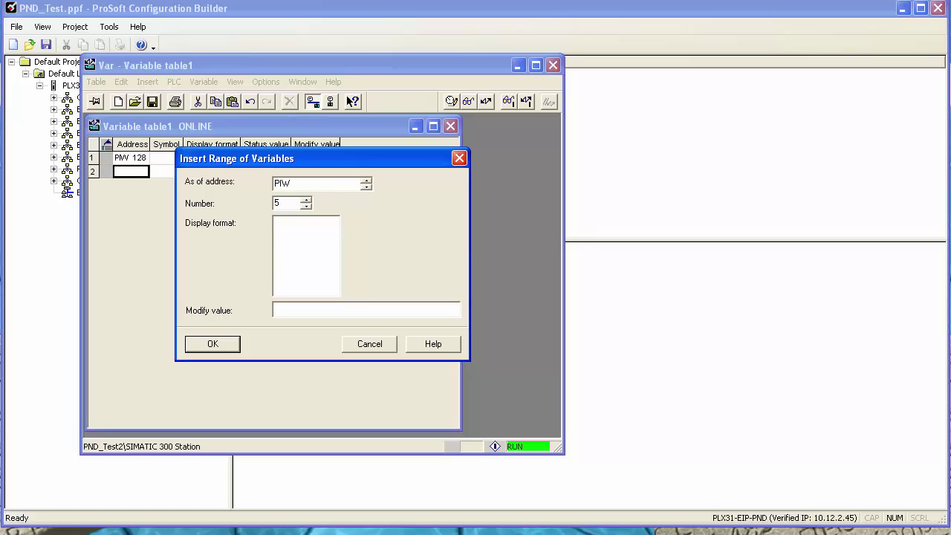
{"action": "type", "text": "130"}
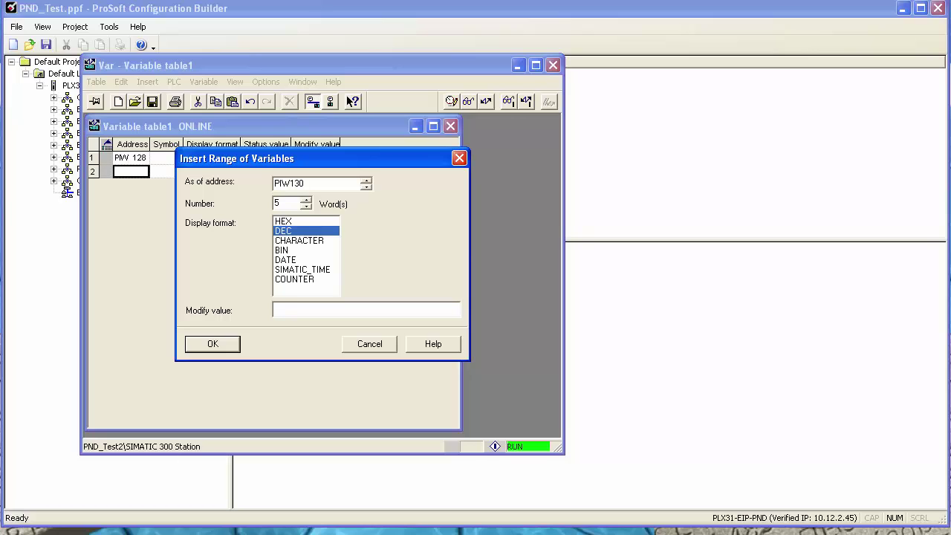
{"action": "left_click", "coordinate": [212, 343]}
Step: Insert a range of 5 output words starting at PQW128 in DEC display format in the table's empty last row
{"action": "right_click", "coordinate": [97, 238]}
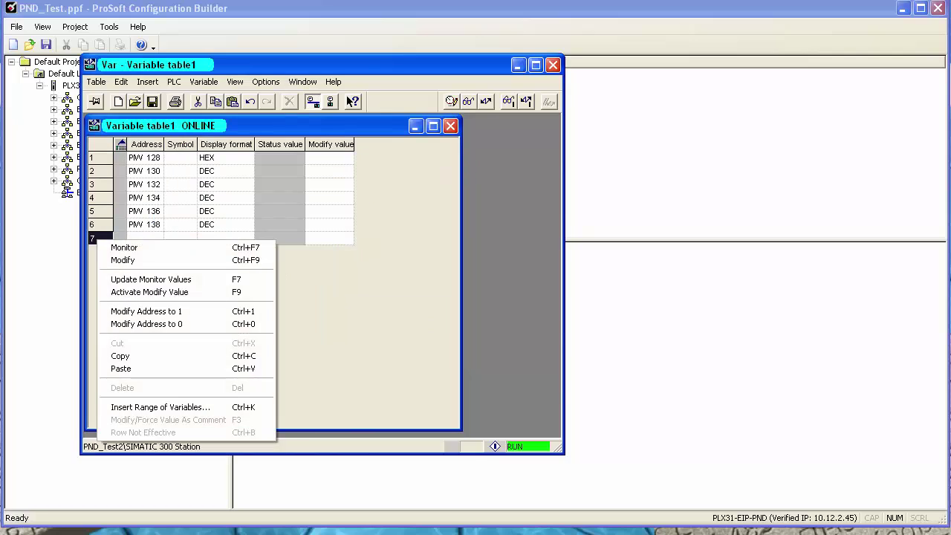
{"action": "key", "text": "Return"}
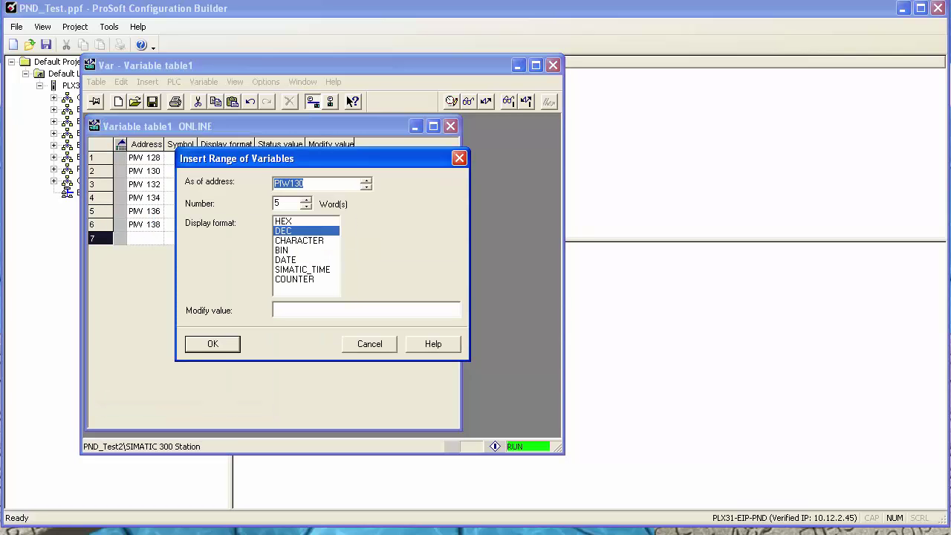
{"action": "left_click", "coordinate": [300, 183]}
{"action": "key", "text": "BackSpace"}
{"action": "key", "text": "BackSpace"}
{"action": "type", "text": "28"}
{"action": "left_click", "coordinate": [286, 183]}
{"action": "key", "text": "BackSpace"}
{"action": "type", "text": "Q"}
{"action": "key", "text": "Return"}
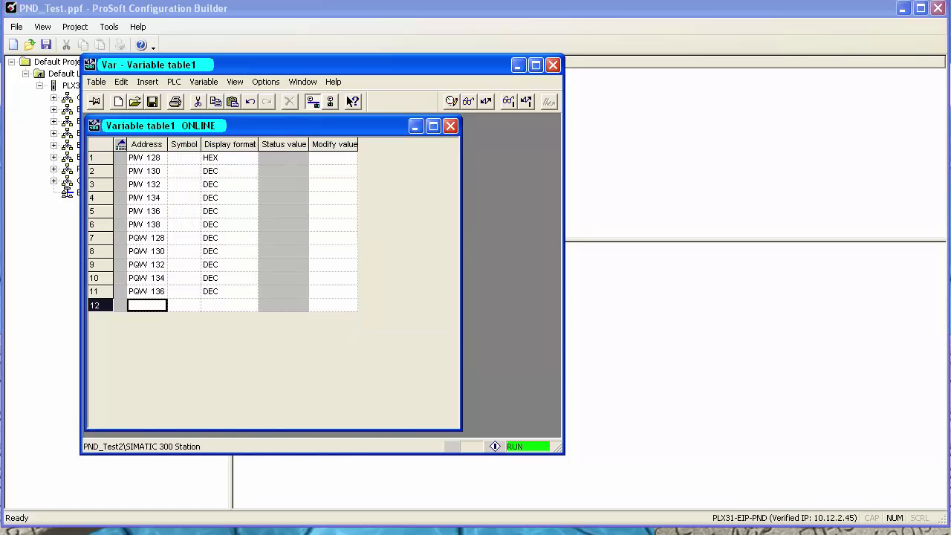
Step: Start monitoring the variable table and change the display format of the PIW 128 row
{"action": "key", "text": "ctrl+F7"}
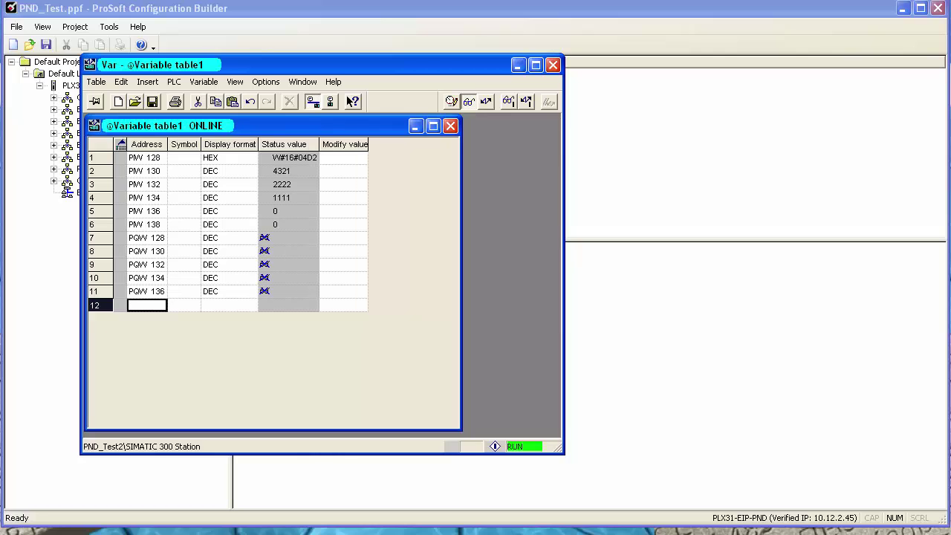
{"action": "right_click", "coordinate": [297, 156]}
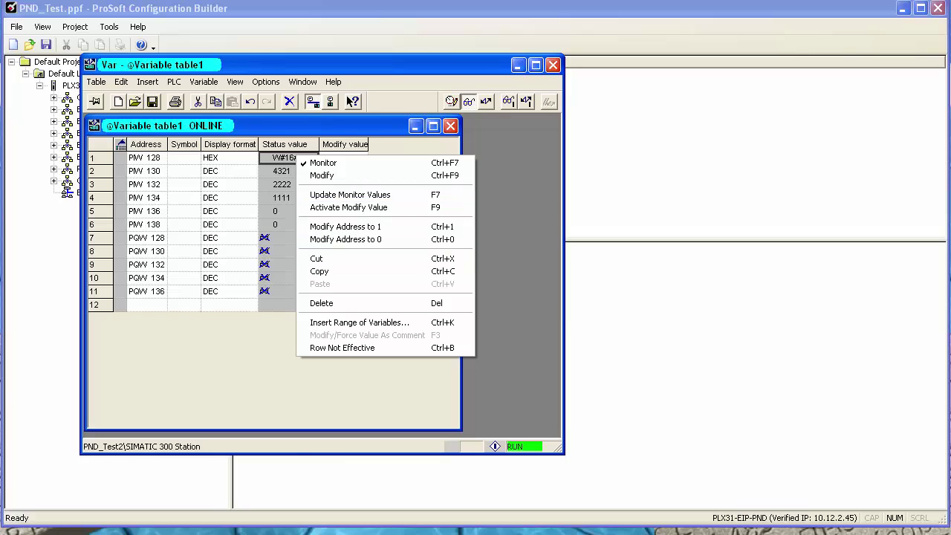
{"action": "right_click", "coordinate": [230, 159]}
{"action": "key", "text": "Down"}
{"action": "key", "text": "Down"}
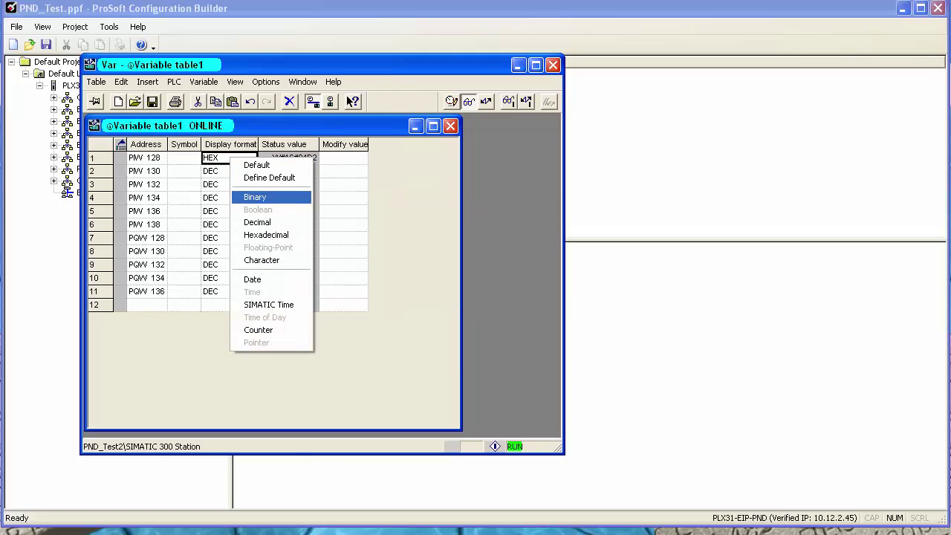
{"action": "key", "text": "Return"}
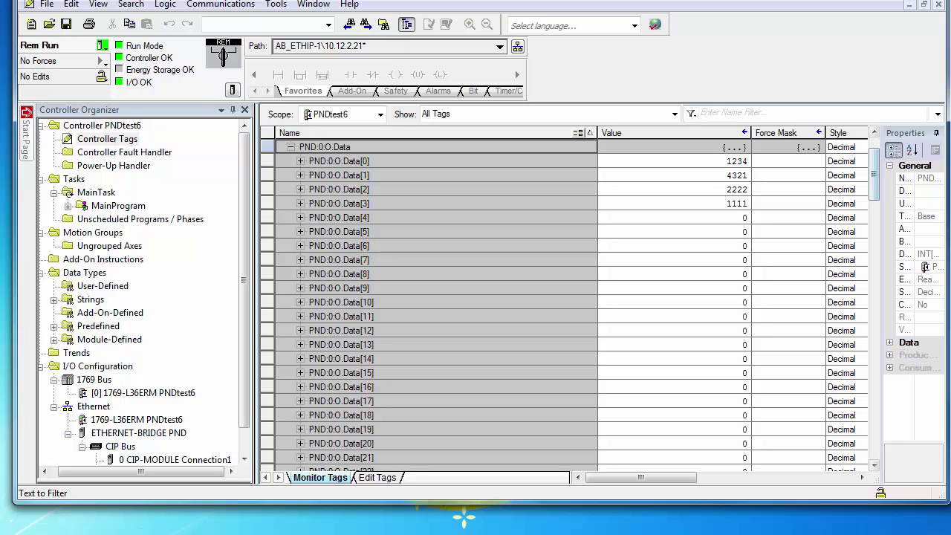
Step: In the Logix controller tags, set PND:0:O.Data[0] through PND:0:O.Data[4] to 5, 4, 3, 2 and 1
{"action": "double_click", "coordinate": [714, 161]}
{"action": "type", "text": "5"}
{"action": "key", "text": "Return"}
{"action": "type", "text": "4"}
{"action": "key", "text": "Return"}
{"action": "type", "text": "3"}
{"action": "key", "text": "Return"}
{"action": "type", "text": "2"}
{"action": "key", "text": "Return"}
{"action": "type", "text": "1"}
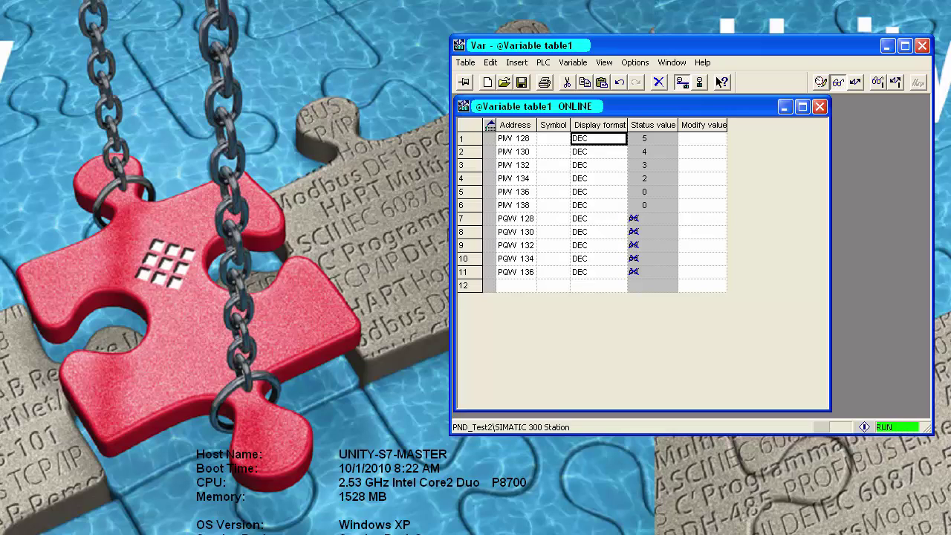
{"action": "key", "text": "Right"}
{"action": "key", "text": "Down"}
{"action": "key", "text": "Down"}
{"action": "key", "text": "Down"}
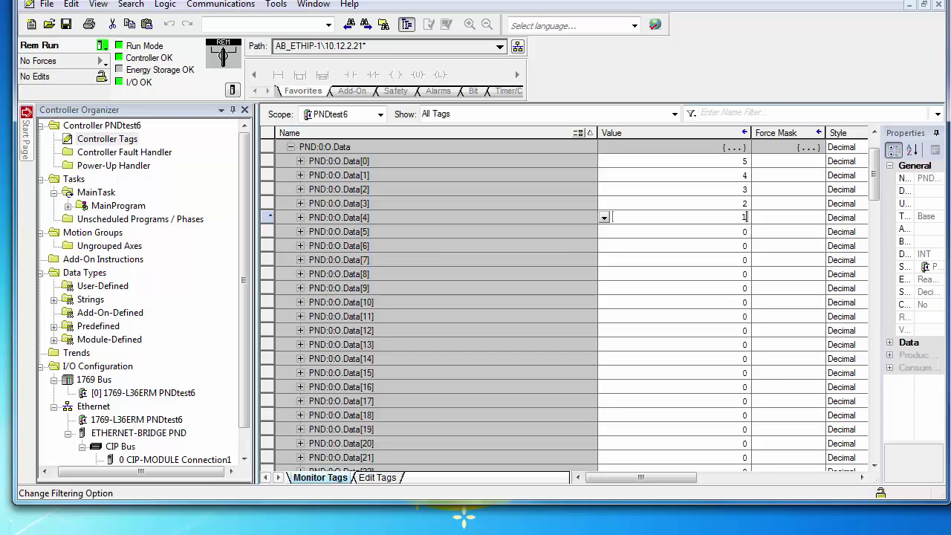
{"action": "key", "text": "Return"}
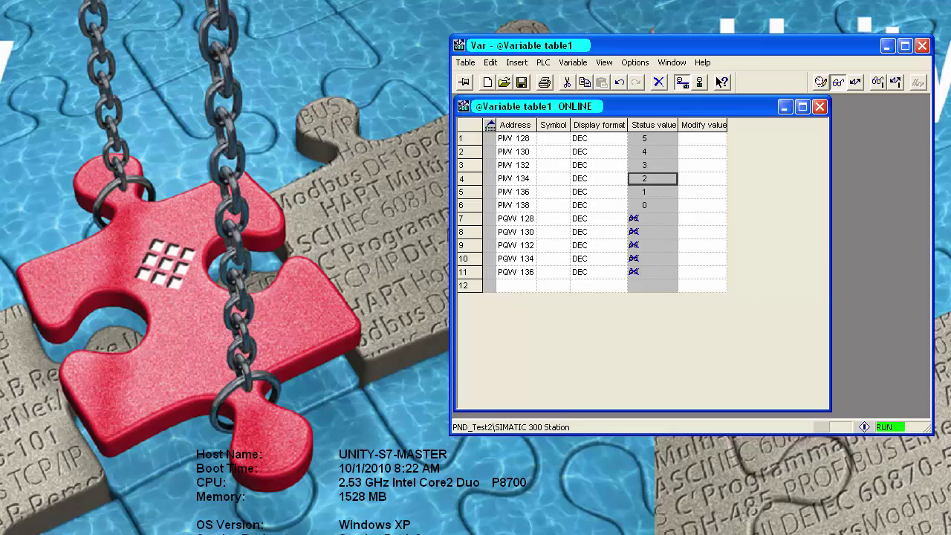
Step: In the STEP 7 variable table, enter modify values 11, 22, 33, 44 and 55 for PQW 128 through PQW 136
{"action": "left_click", "coordinate": [703, 219]}
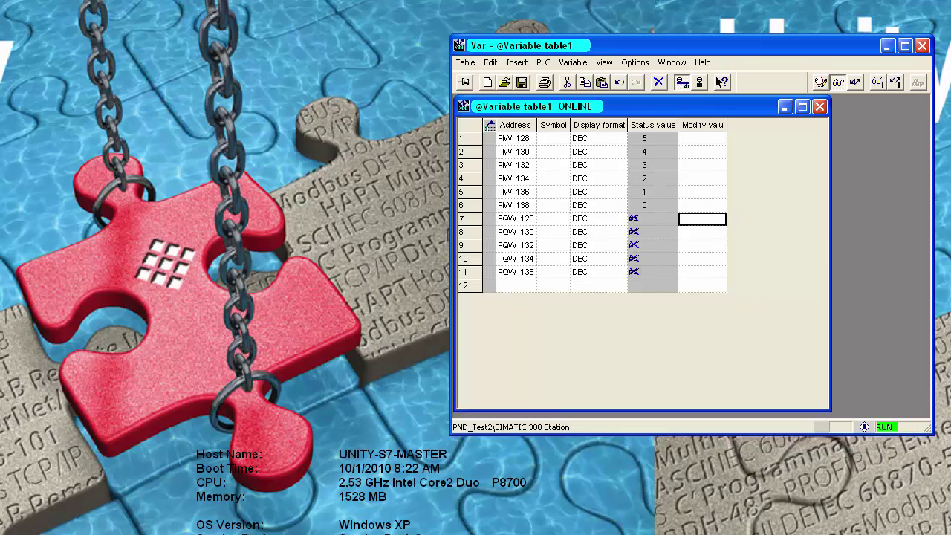
{"action": "type", "text": "11"}
{"action": "key", "text": "Return"}
{"action": "type", "text": "22"}
{"action": "key", "text": "Return"}
{"action": "type", "text": "33"}
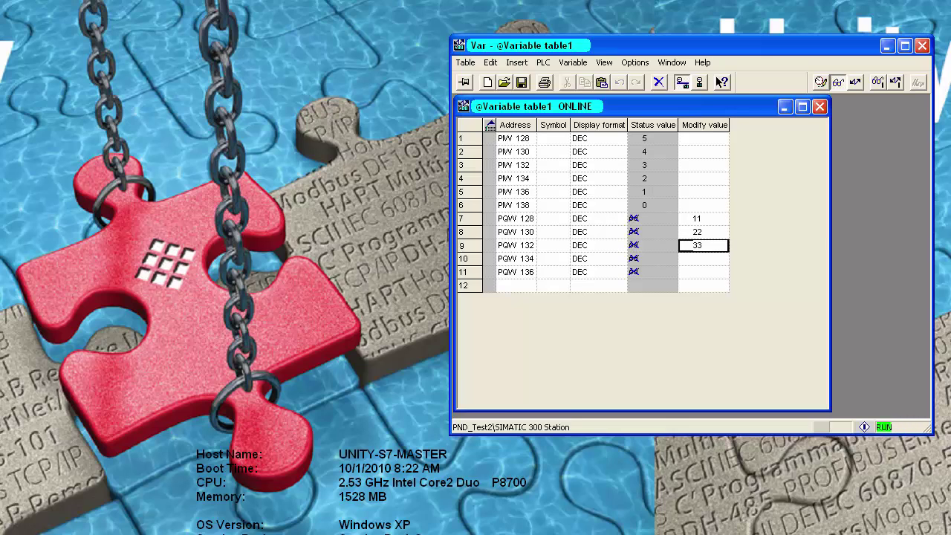
{"action": "key", "text": "Return"}
{"action": "type", "text": "44"}
{"action": "key", "text": "Return"}
{"action": "type", "text": "55"}
{"action": "key", "text": "Return"}
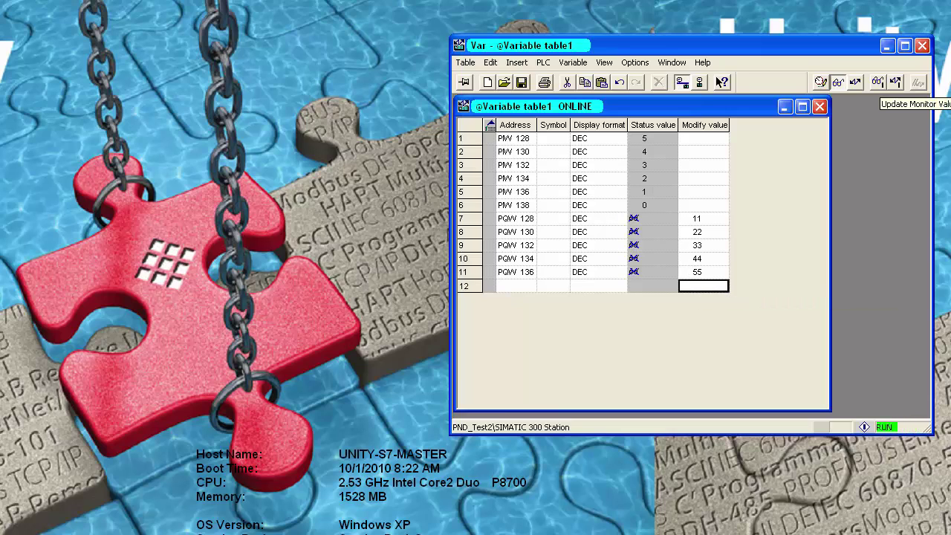
Step: Write the modify values to the PLC once and expand PND:0:I.Data in the Logix controller tags to check the input words
{"action": "left_click", "coordinate": [879, 82]}
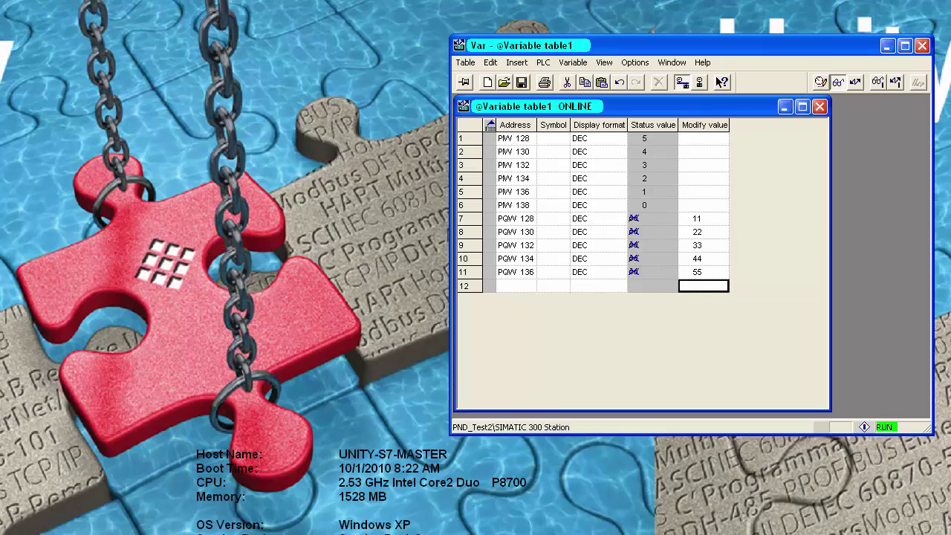
{"action": "left_click", "coordinate": [897, 83]}
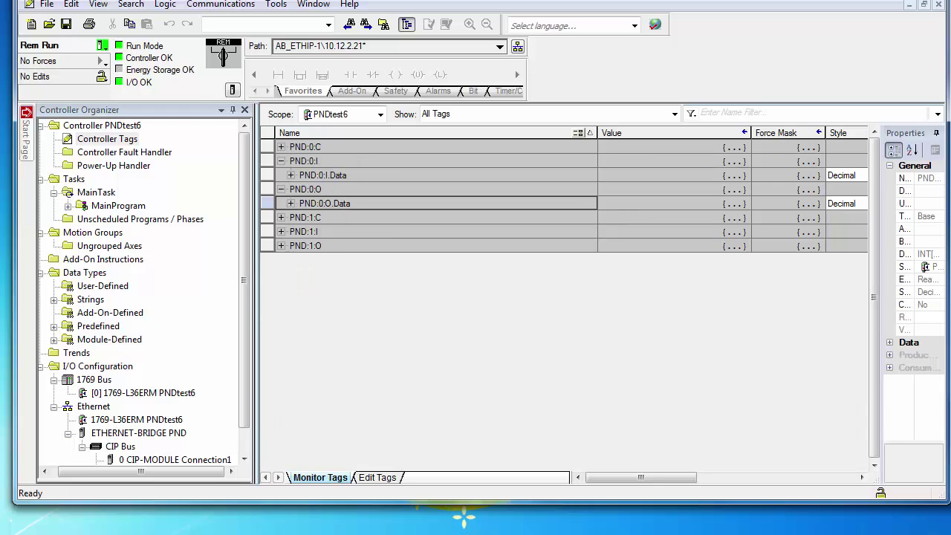
{"action": "left_click", "coordinate": [290, 175]}
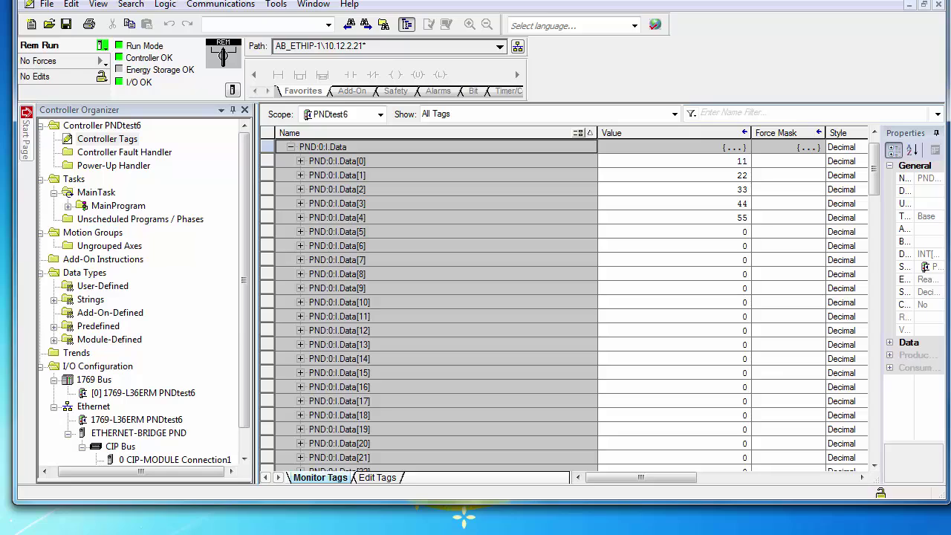